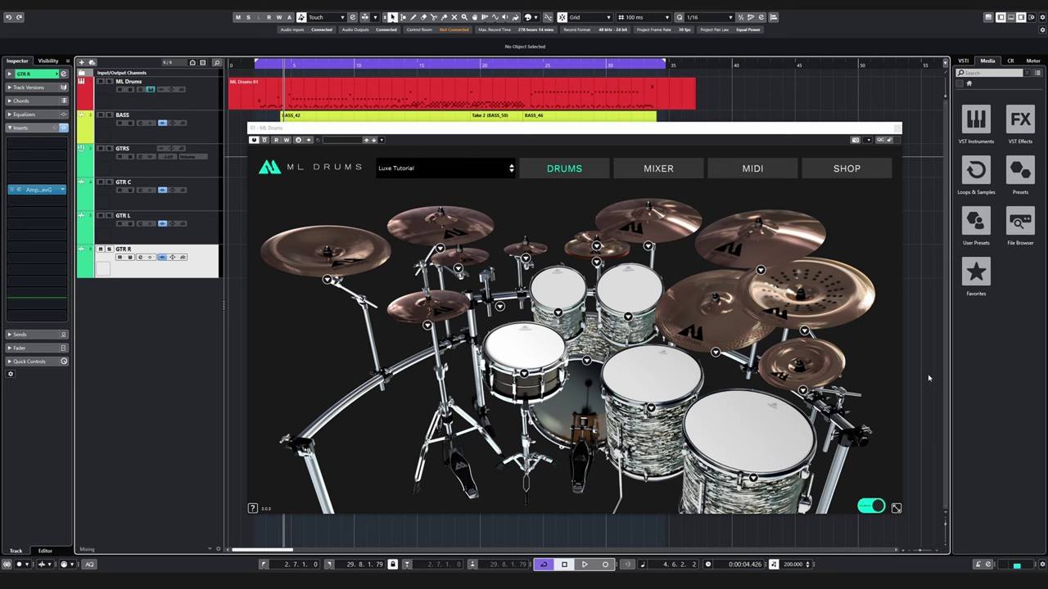
# Audition the two floor toms and the two rack toms on the kit.
pyautogui.click(731, 429)
pyautogui.click(674, 383)
pyautogui.click(628, 297)
pyautogui.click(560, 298)
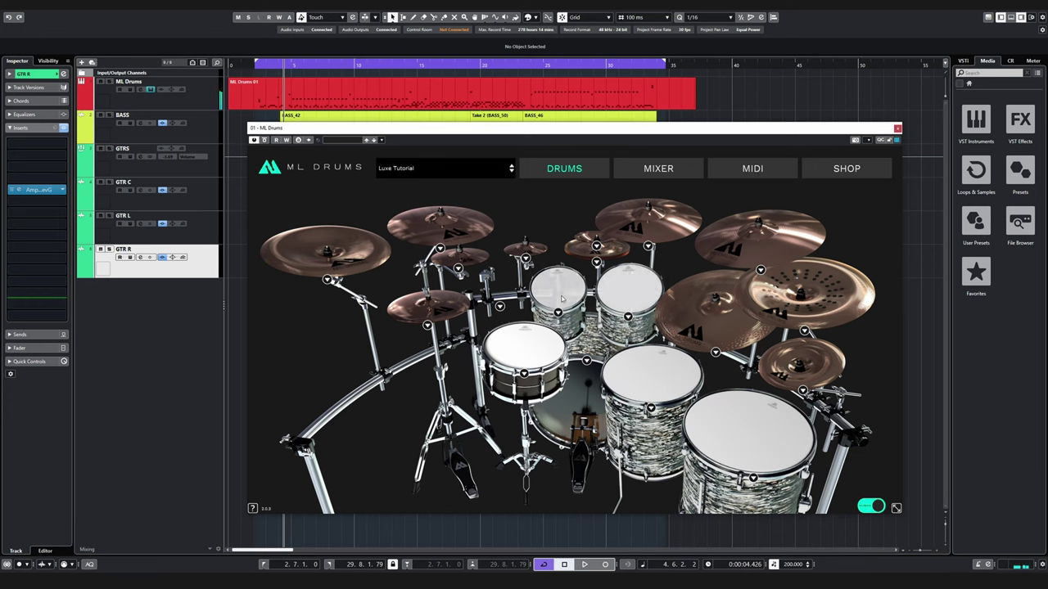
# Switch the Tom L 70s 12x8-inch and 13x9-inch rack toms to the CND microphone.
pyautogui.click(558, 312)
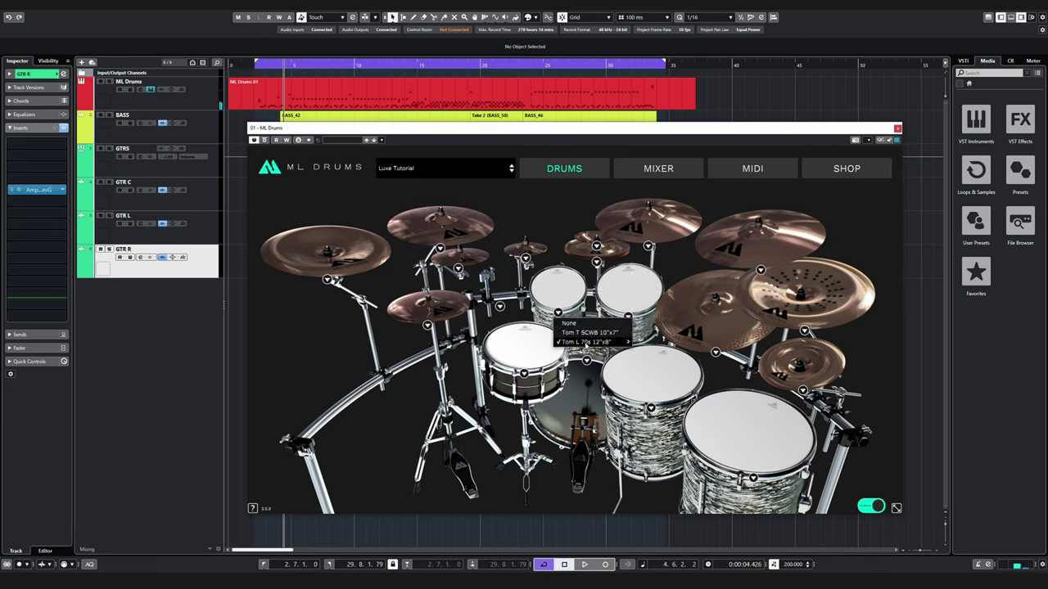
pyautogui.moveTo(586, 343)
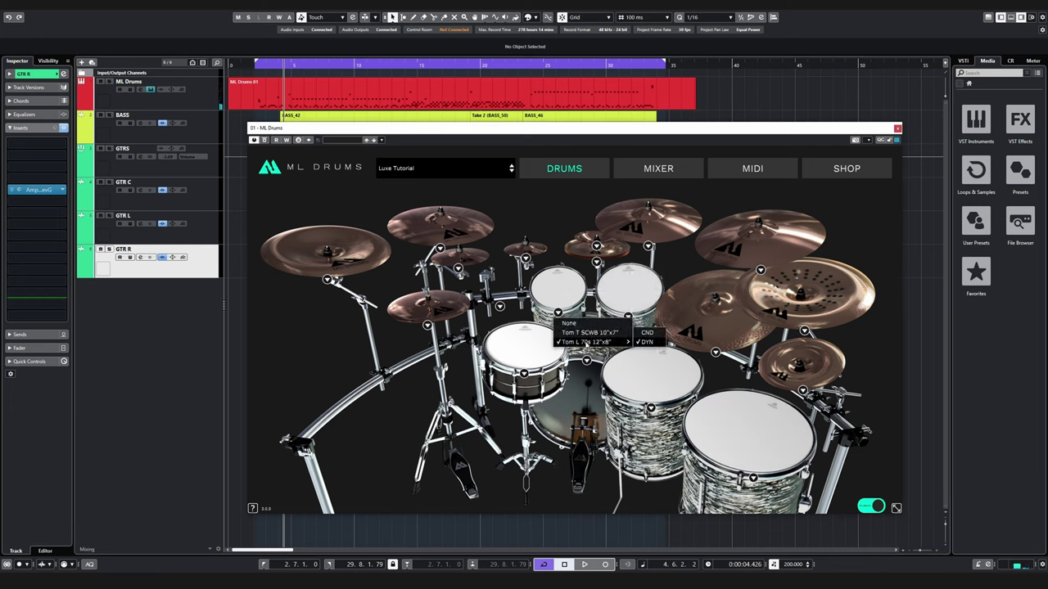
pyautogui.click(648, 334)
pyautogui.click(627, 316)
pyautogui.moveTo(692, 347)
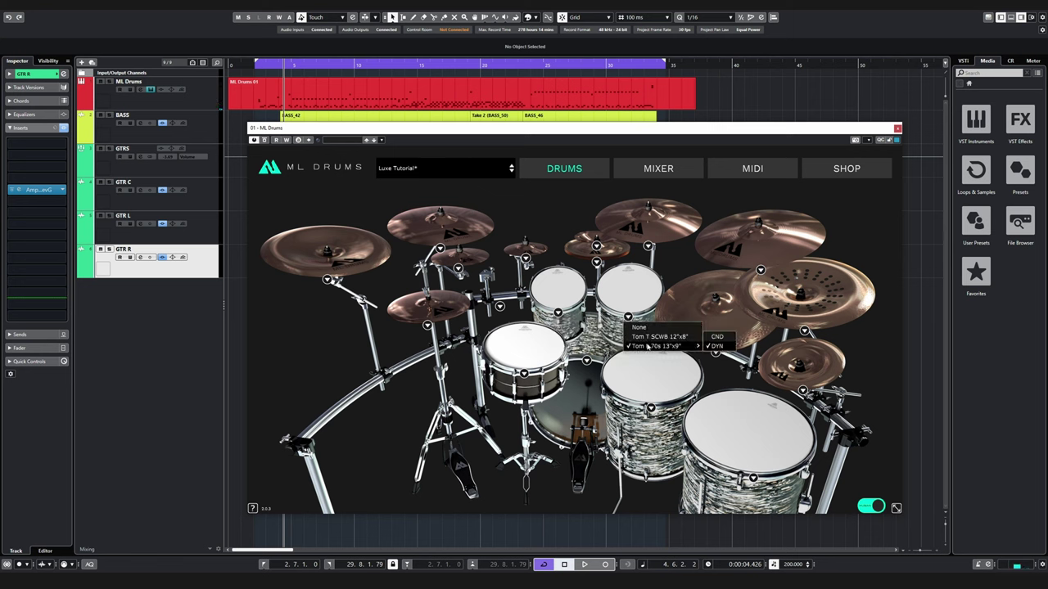
pyautogui.click(718, 338)
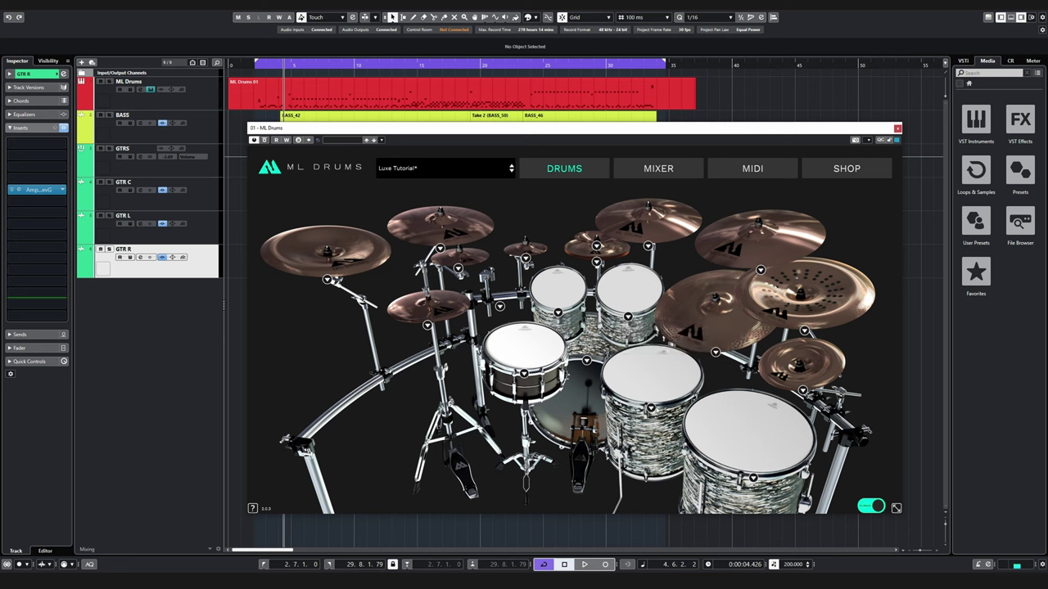
# Switch the Floor Tom L 70s 16x16-inch and 18x16-inch drums to the CND microphone.
pyautogui.click(650, 408)
pyautogui.moveTo(709, 438)
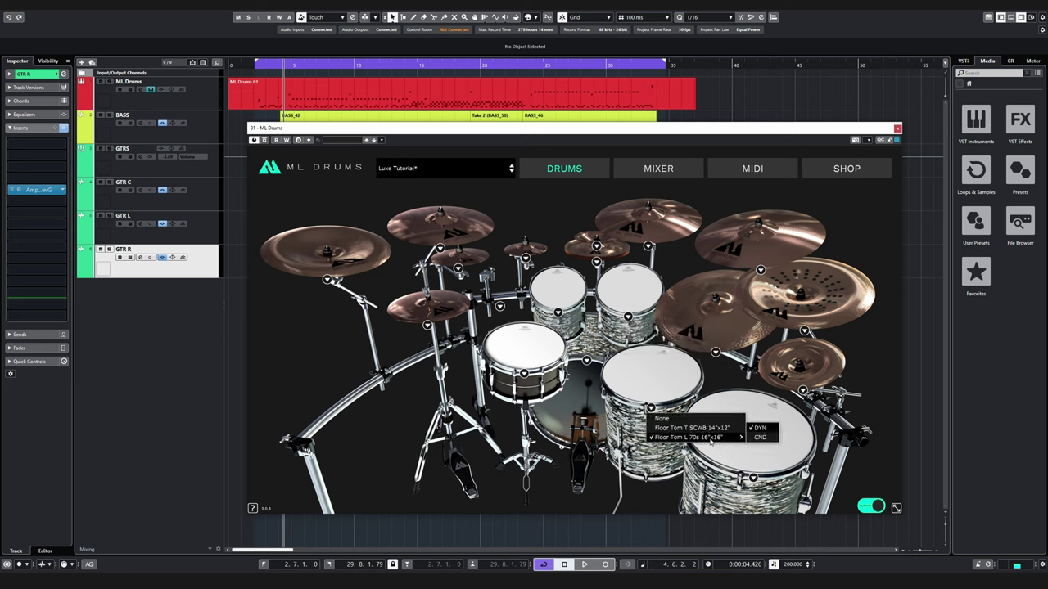
pyautogui.click(760, 437)
pyautogui.click(753, 479)
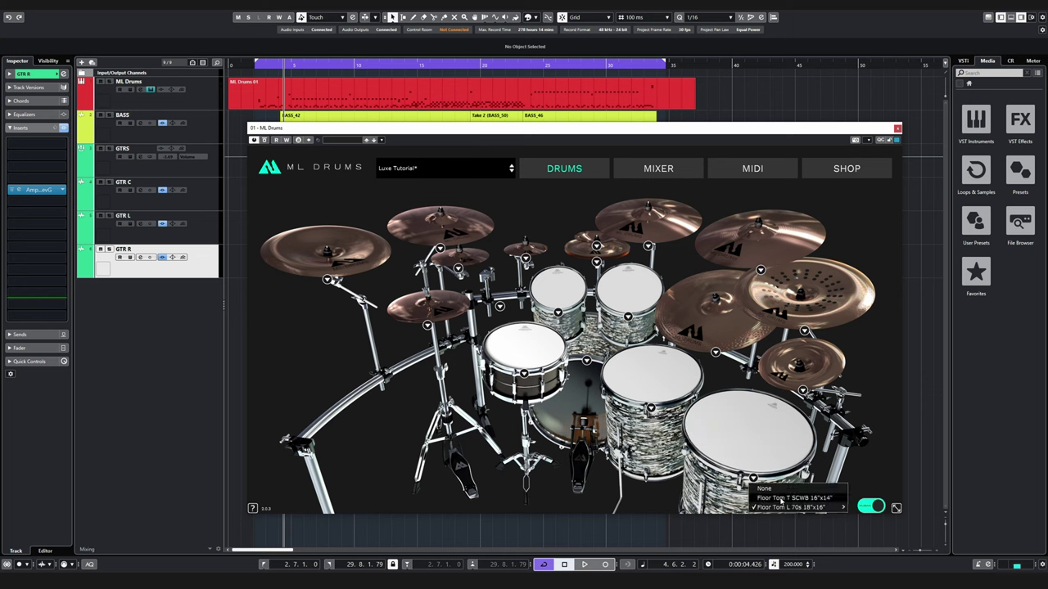
pyautogui.click(862, 508)
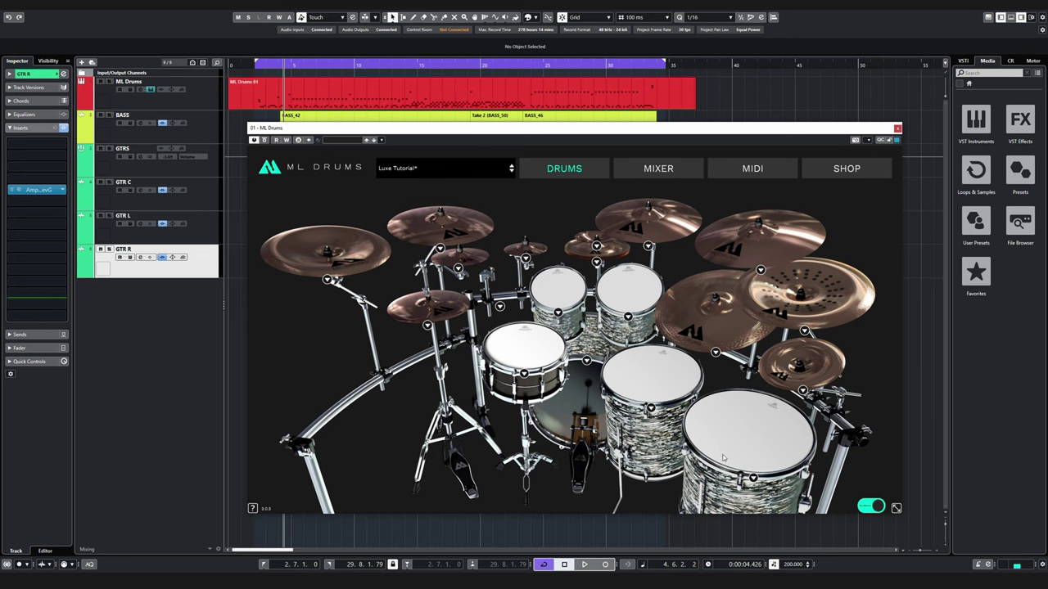
# Audition all four toms with the CND microphones, from the largest floor tom to the smallest rack tom.
pyautogui.click(737, 432)
pyautogui.click(673, 384)
pyautogui.click(630, 293)
pyautogui.click(563, 295)
pyautogui.click(563, 296)
# Choose the B91A microphone for the Kick L 70s 24x14-inch drum.
pyautogui.click(586, 361)
pyautogui.moveTo(607, 384)
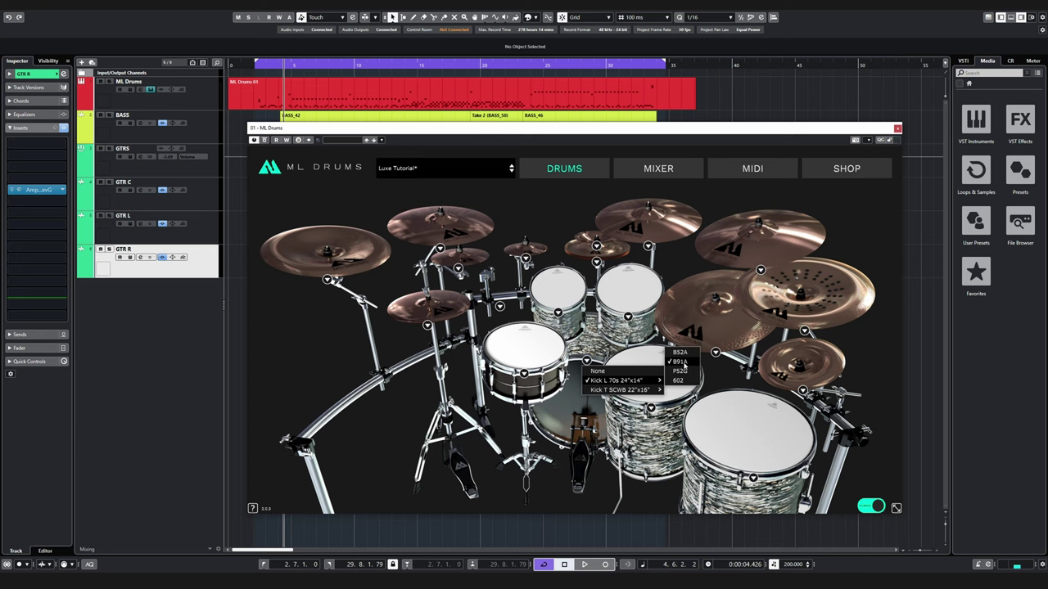
pyautogui.click(682, 363)
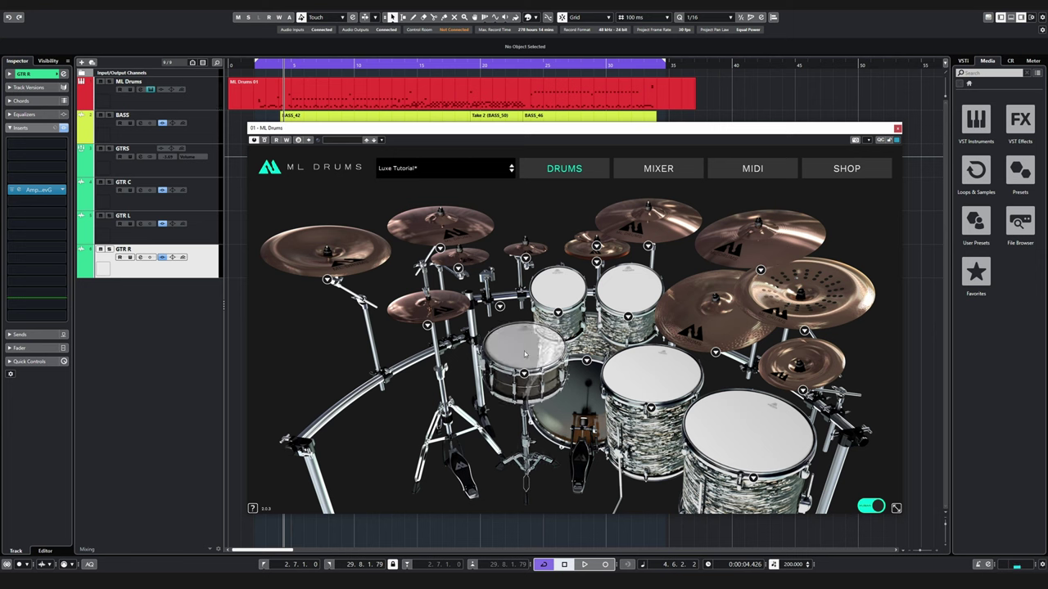
# Lower the snare's bottom microphone to -60.0 in the mixer, solo the snare channel, and return to the kit view to audition it.
pyautogui.click(638, 174)
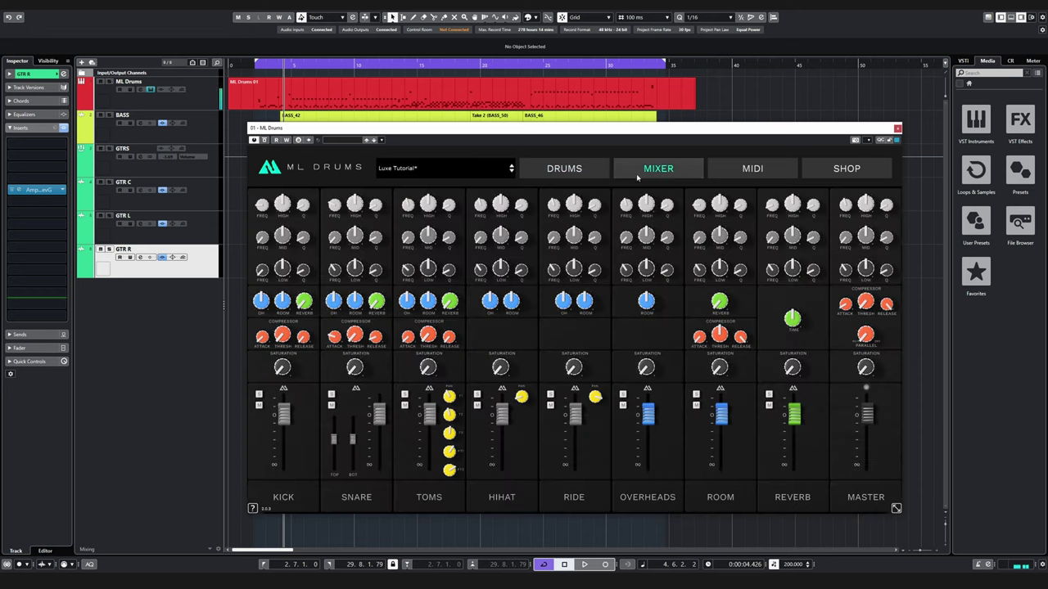
pyautogui.moveTo(352, 440); pyautogui.dragTo(352, 466)
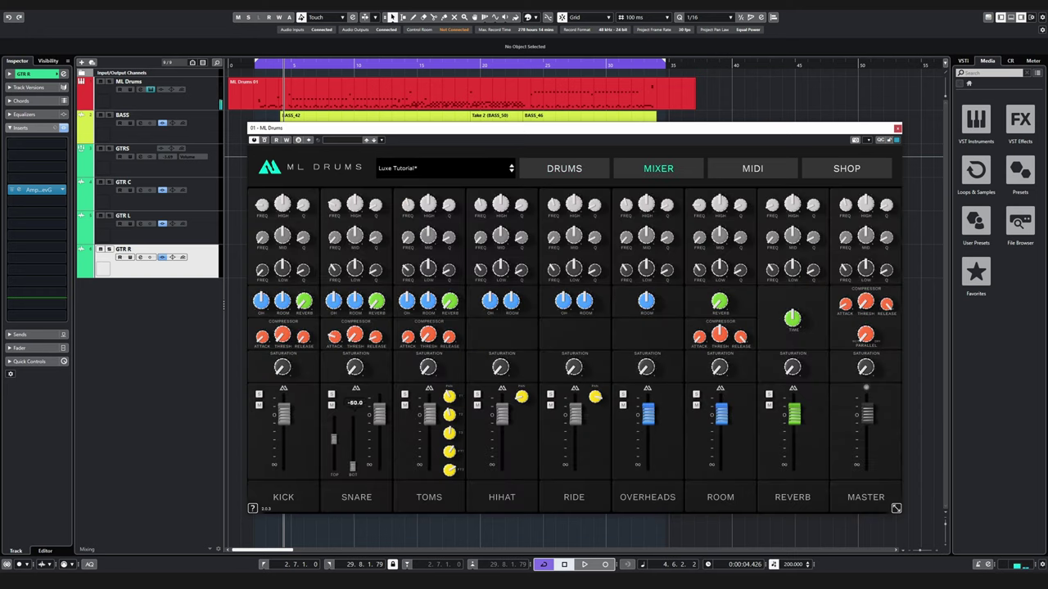
pyautogui.click(331, 395)
pyautogui.click(564, 168)
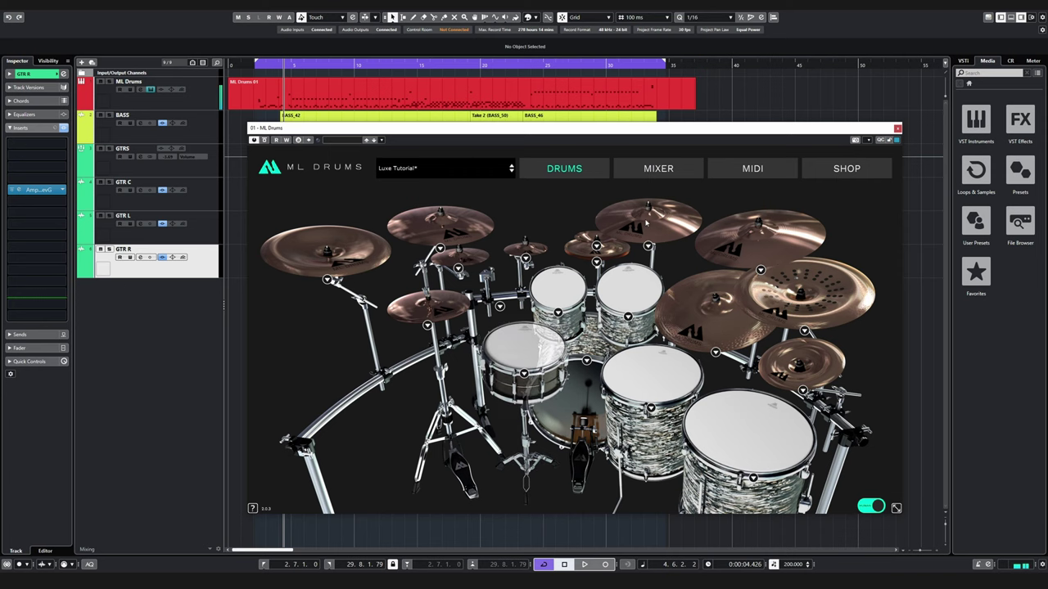
# Restore the snare's bottom microphone level, pull its top microphone all the way down, and return to the kit view.
pyautogui.click(658, 167)
pyautogui.moveTo(352, 470)
pyautogui.mouseDown()
pyautogui.moveTo(352, 440)
pyautogui.moveTo(333, 467)
pyautogui.mouseUp()
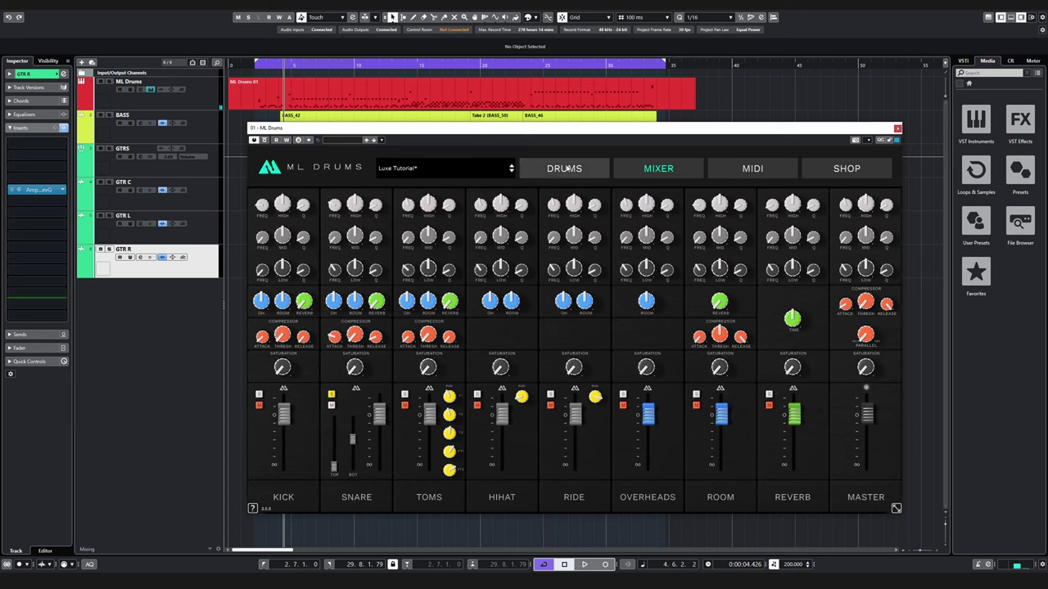
pyautogui.click(567, 168)
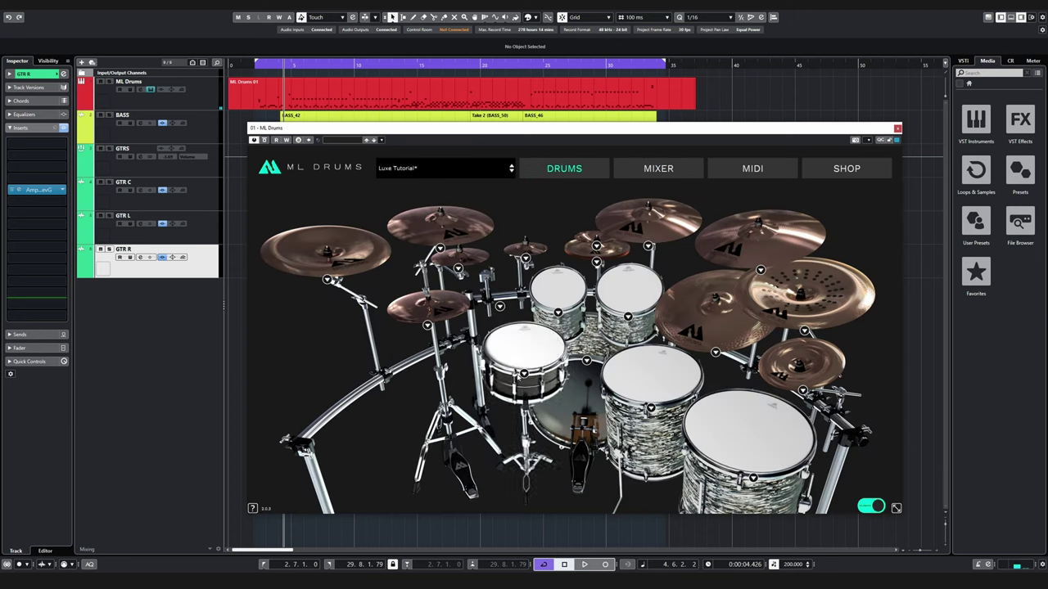
# Reset the snare's top microphone fader to its default level and return to the kit view to audition both microphones.
pyautogui.click(651, 169)
pyautogui.doubleClick(334, 471)
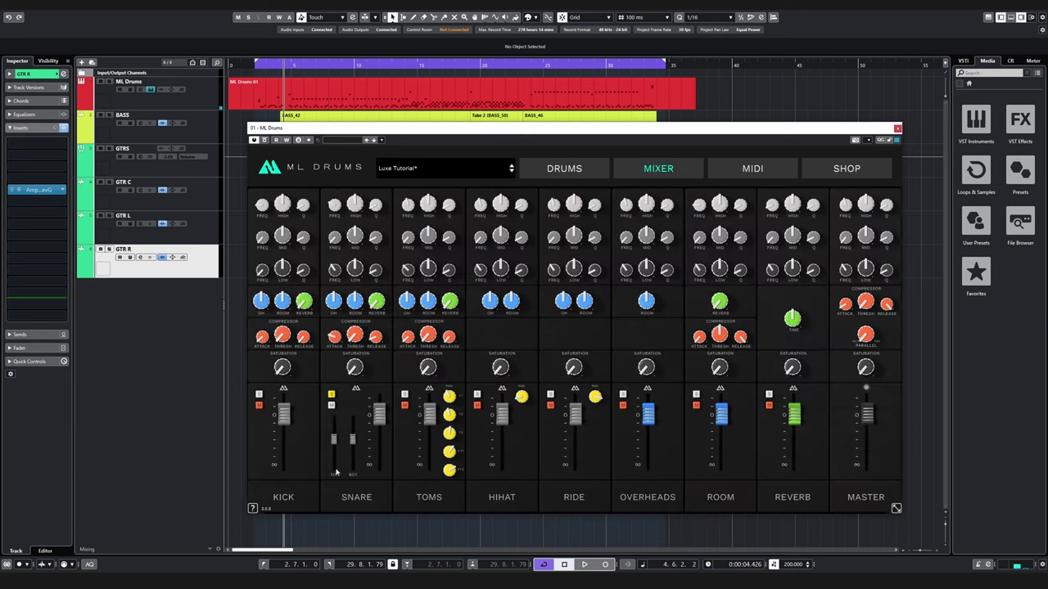
pyautogui.click(354, 444)
pyautogui.click(555, 169)
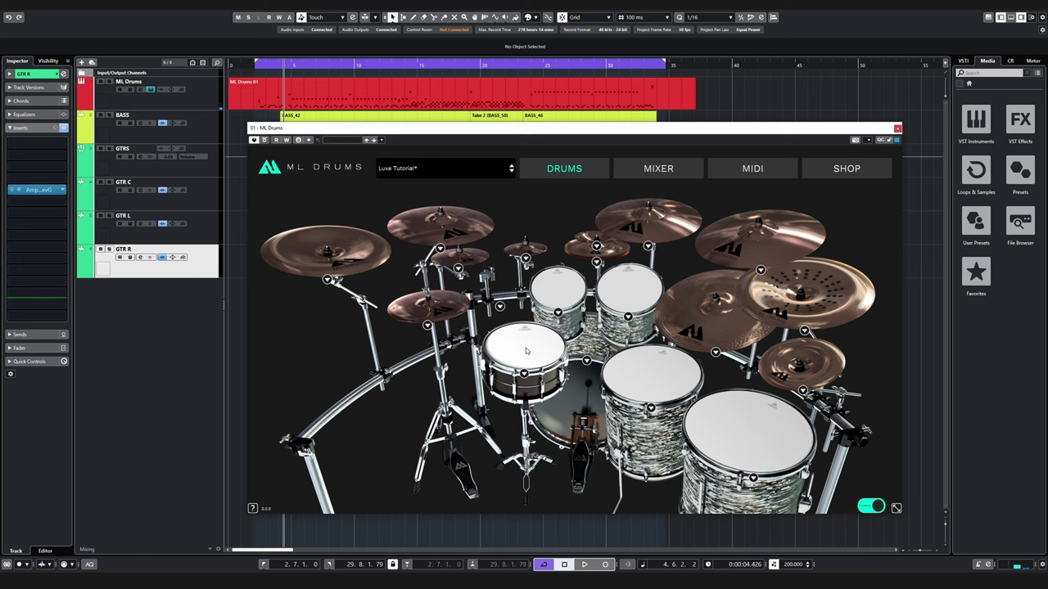
# Clear the snare channel's solo in the mixer and return to the kit view.
pyautogui.click(658, 168)
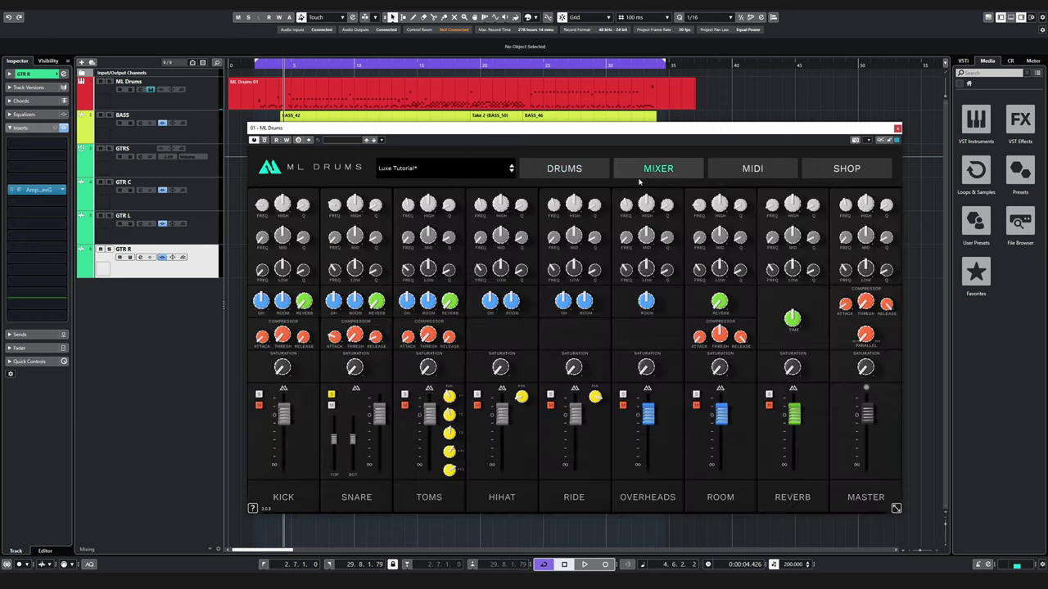
pyautogui.click(541, 163)
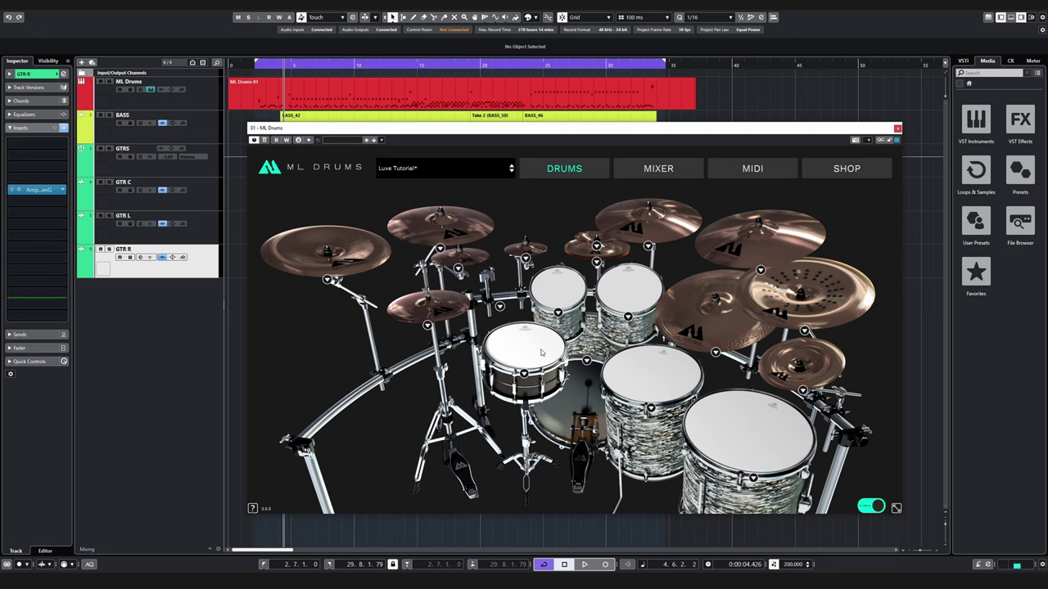
pyautogui.click(659, 168)
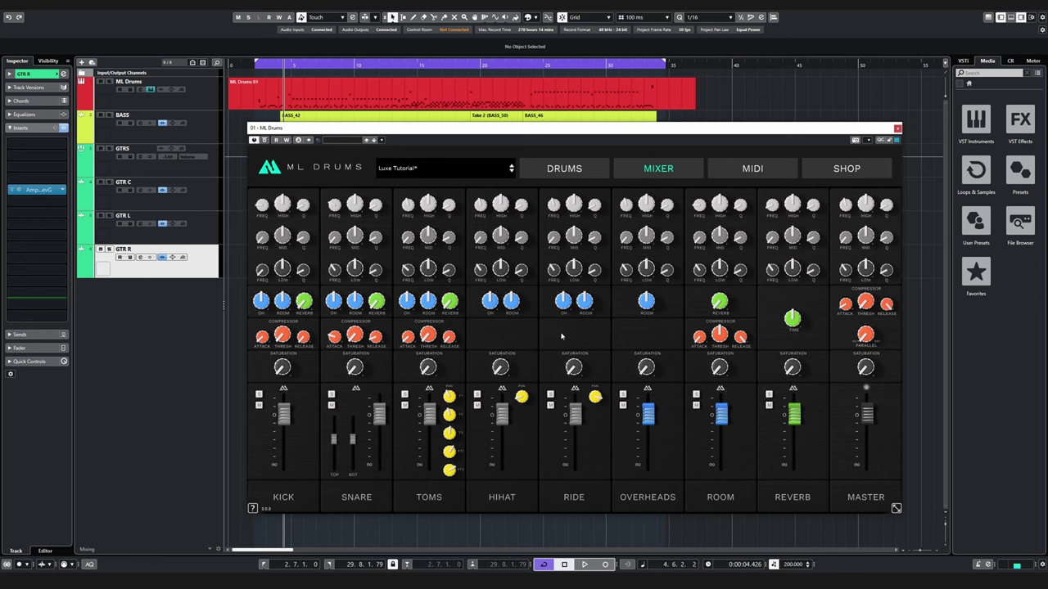
pyautogui.click(562, 169)
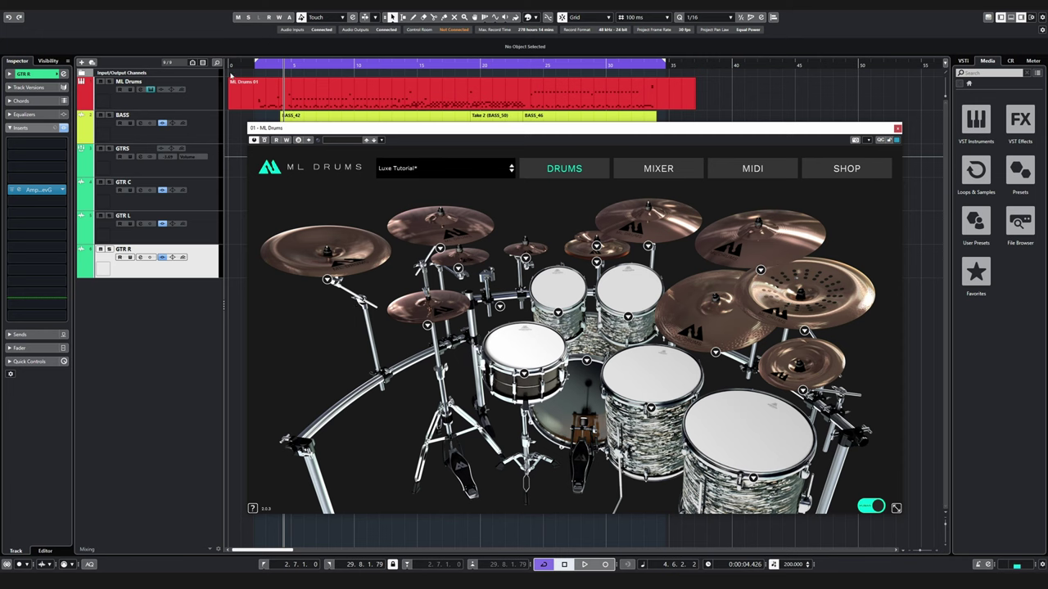
# Solo the ML Drums track and play back its drum part.
pyautogui.click(109, 82)
pyautogui.click(255, 68)
pyautogui.press('space')
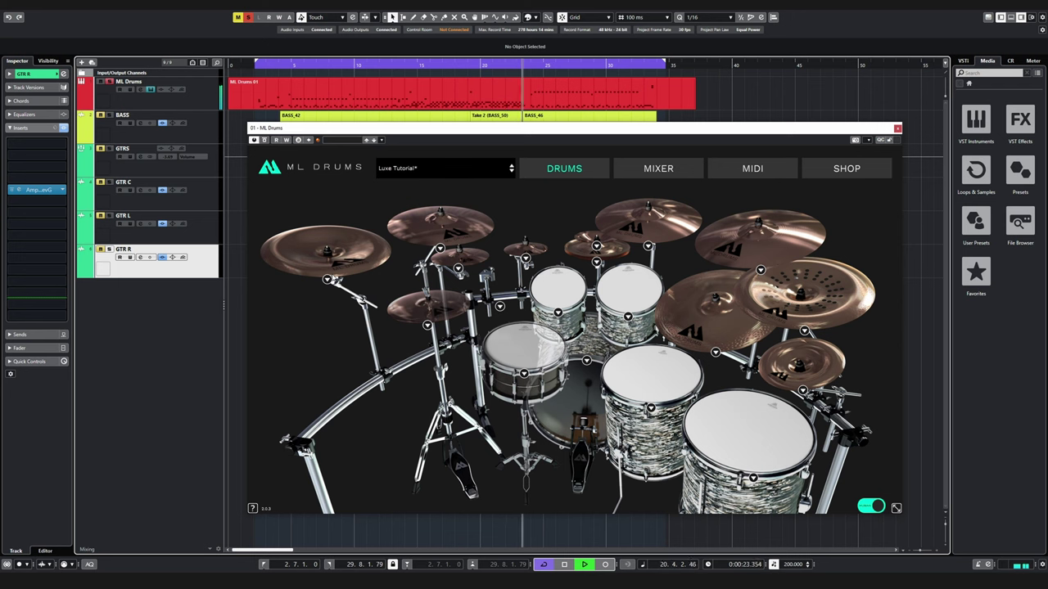
pyautogui.press('space')
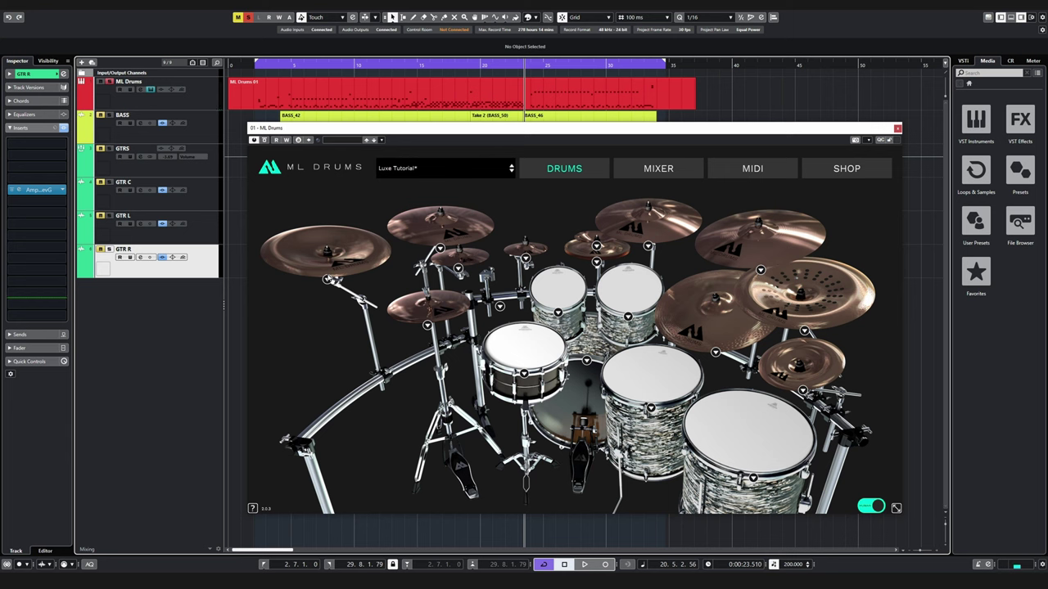
# Play the soloed drum part again, starting from position 4.7.1.0, and stop playback.
pyautogui.click(283, 65)
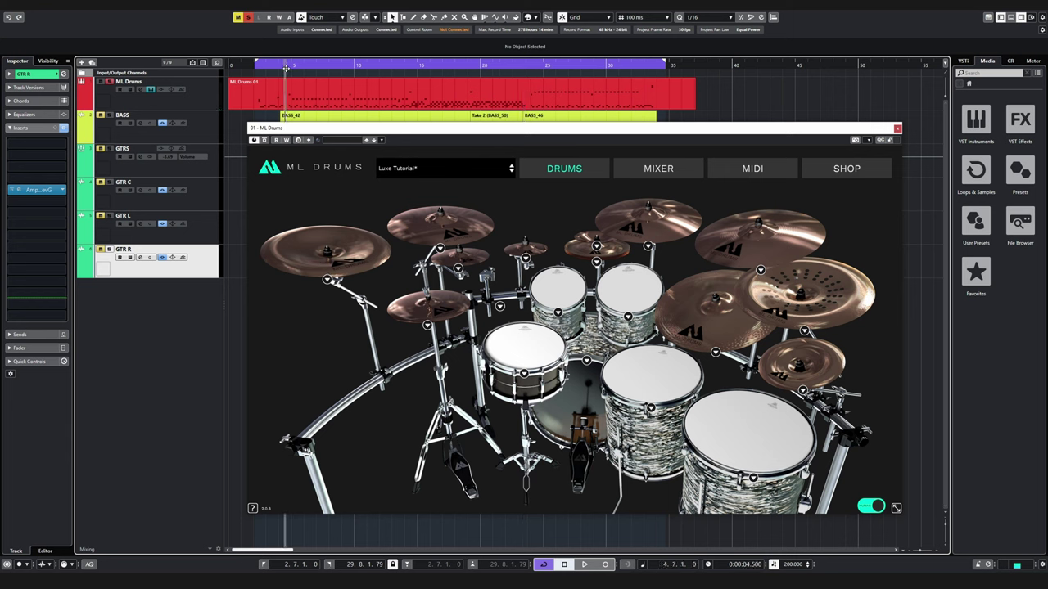
pyautogui.press('space')
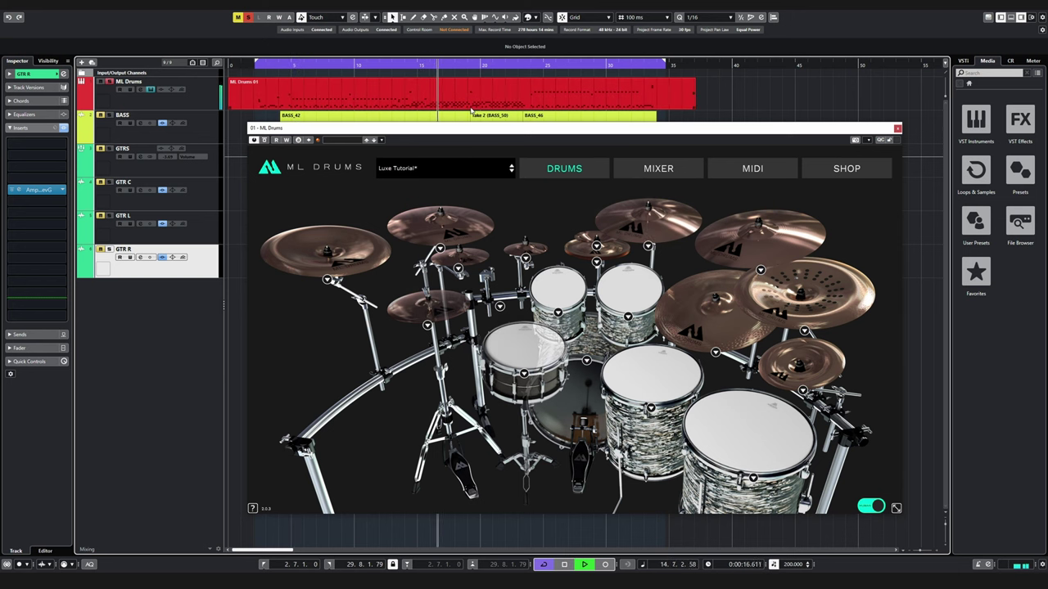
pyautogui.press('space')
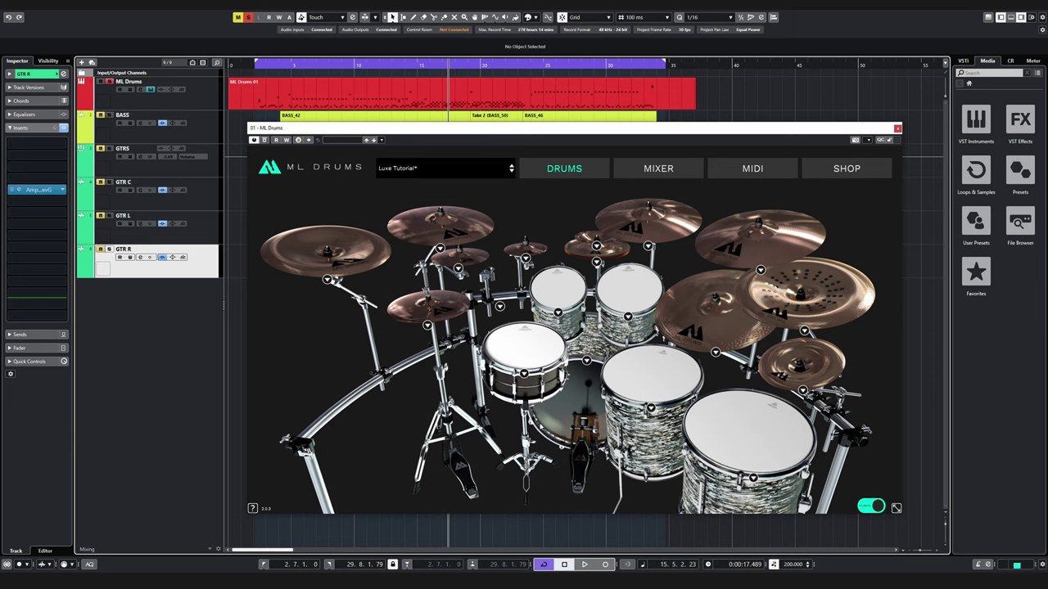
# Solo the kick channel in the drum mixer and play the part to hear the kick alone.
pyautogui.click(660, 170)
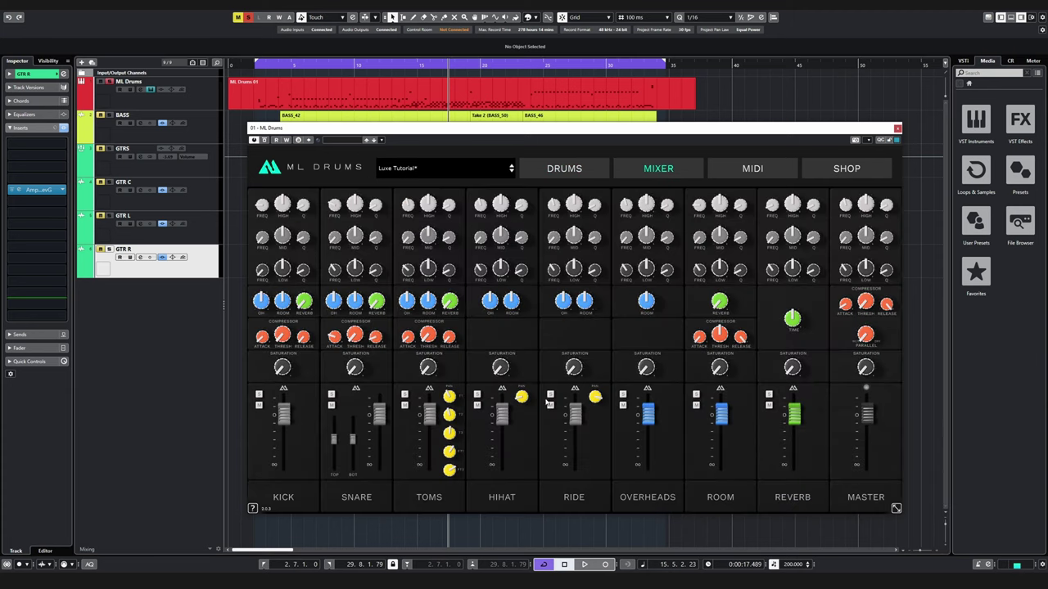
pyautogui.moveTo(283, 372)
pyautogui.moveTo(647, 458)
pyautogui.click(259, 396)
pyautogui.press('space')
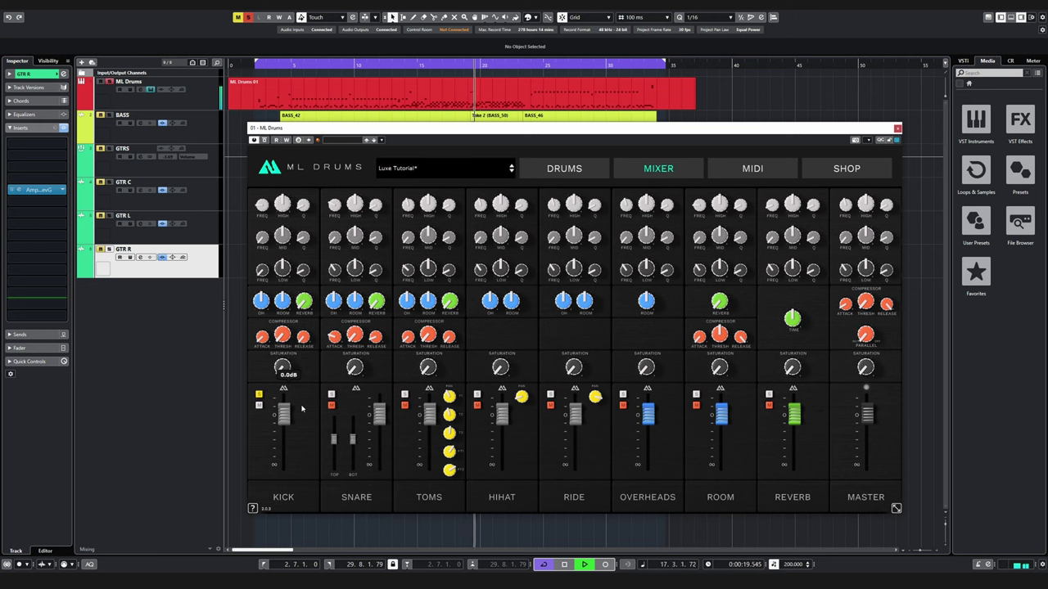
pyautogui.press('space')
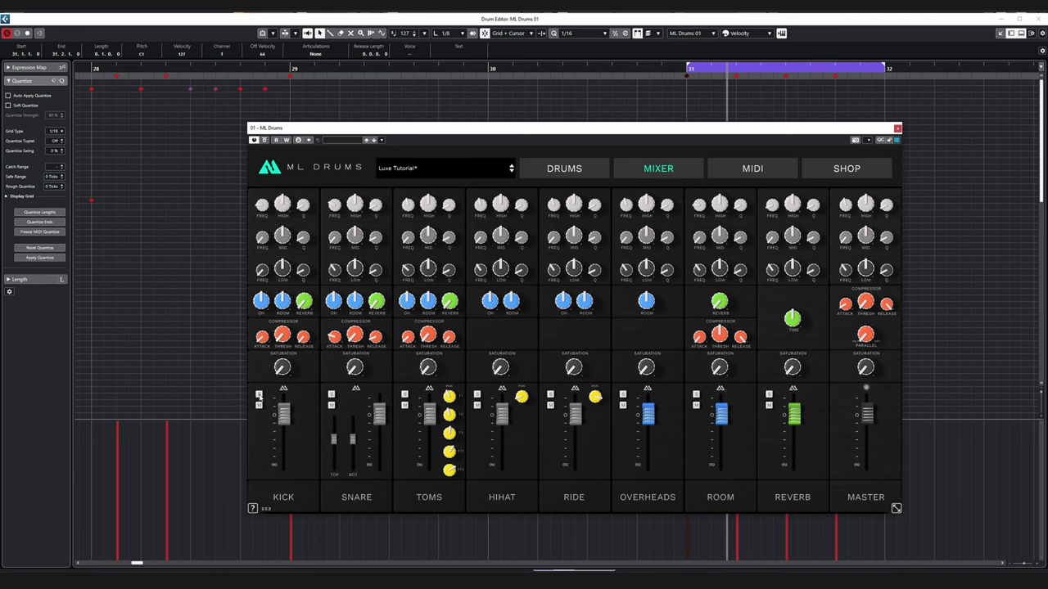
# Toggle the kick channel's solo during bar 31 playback to compare the isolated kick with the full mix.
pyautogui.click(259, 395)
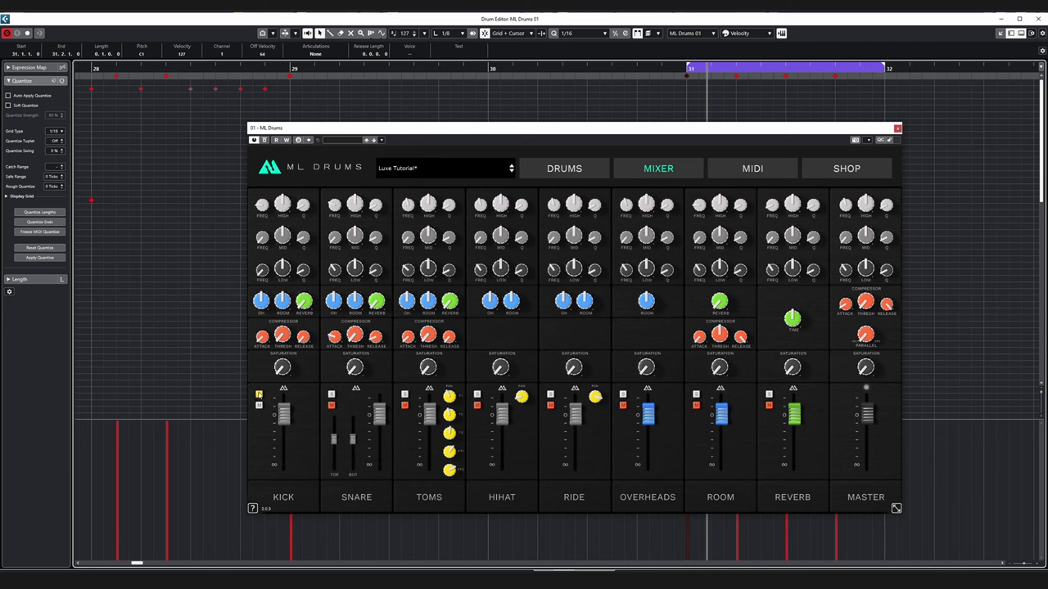
pyautogui.click(259, 395)
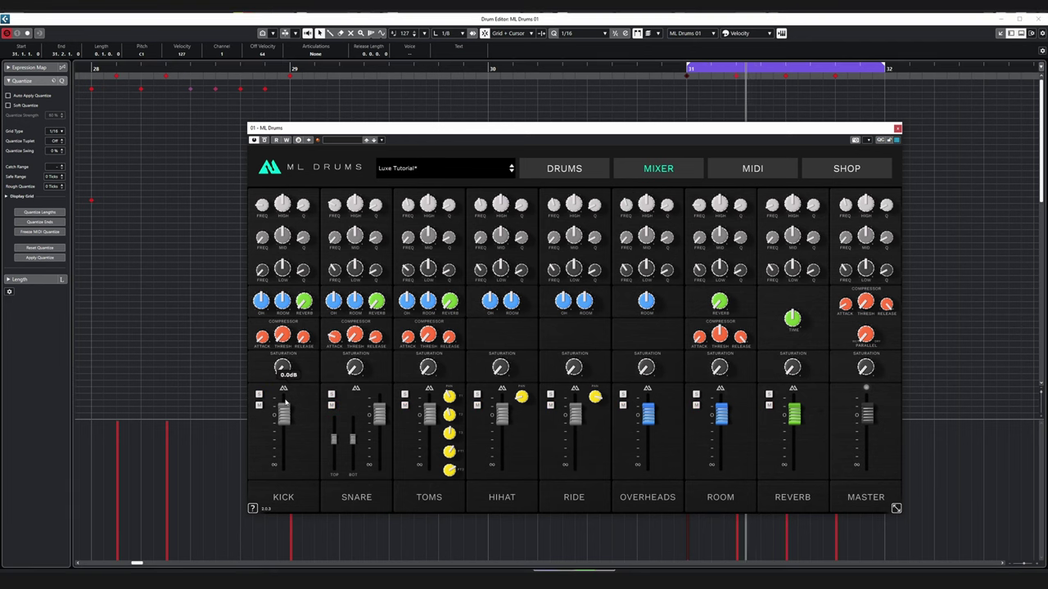
pyautogui.click(259, 395)
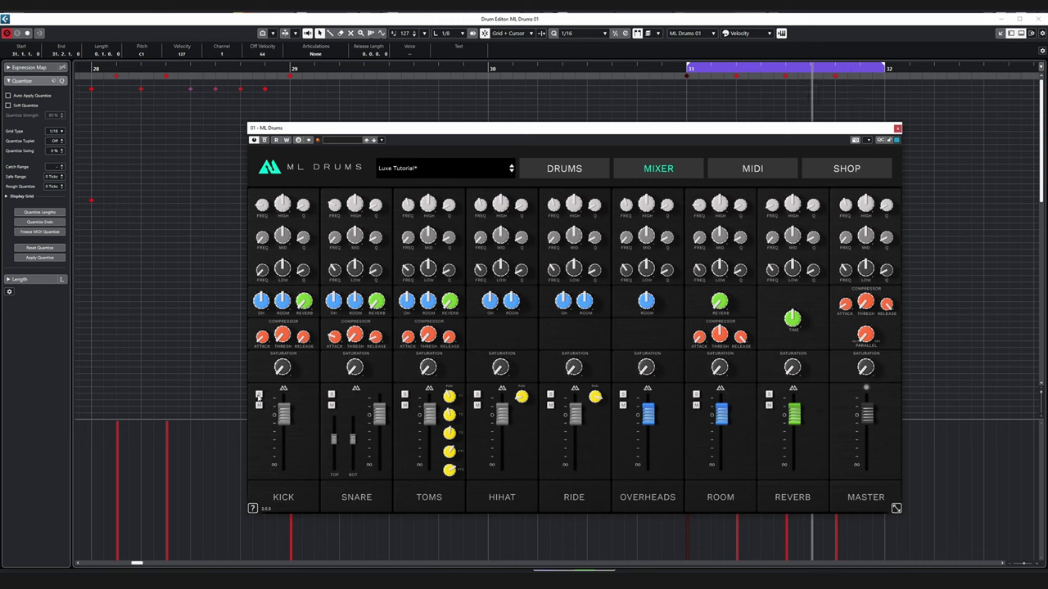
pyautogui.click(258, 394)
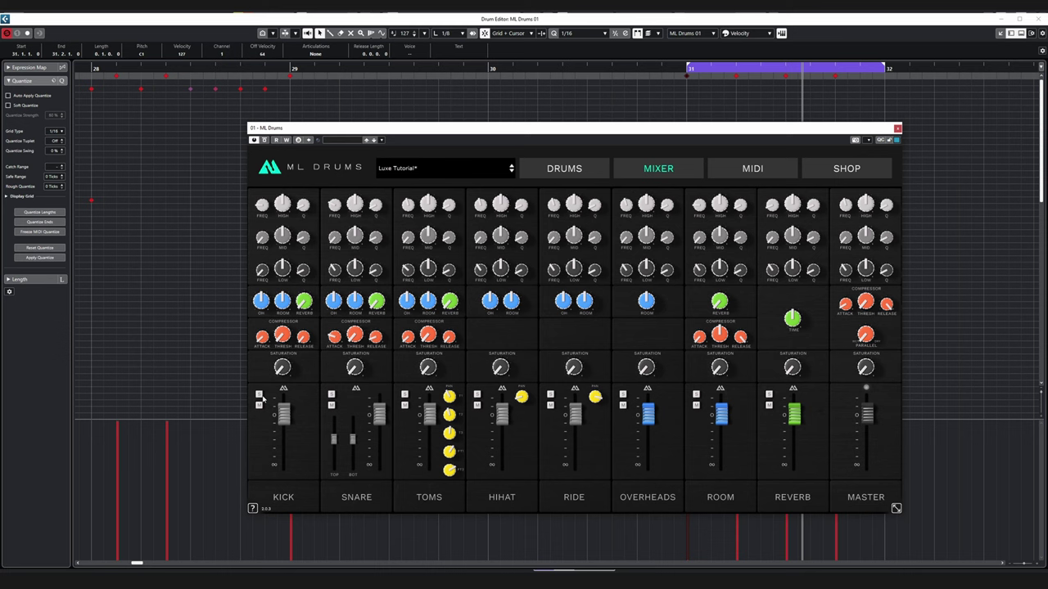
# Raise the kick channel's OH level to 1.0.
pyautogui.moveTo(260, 298)
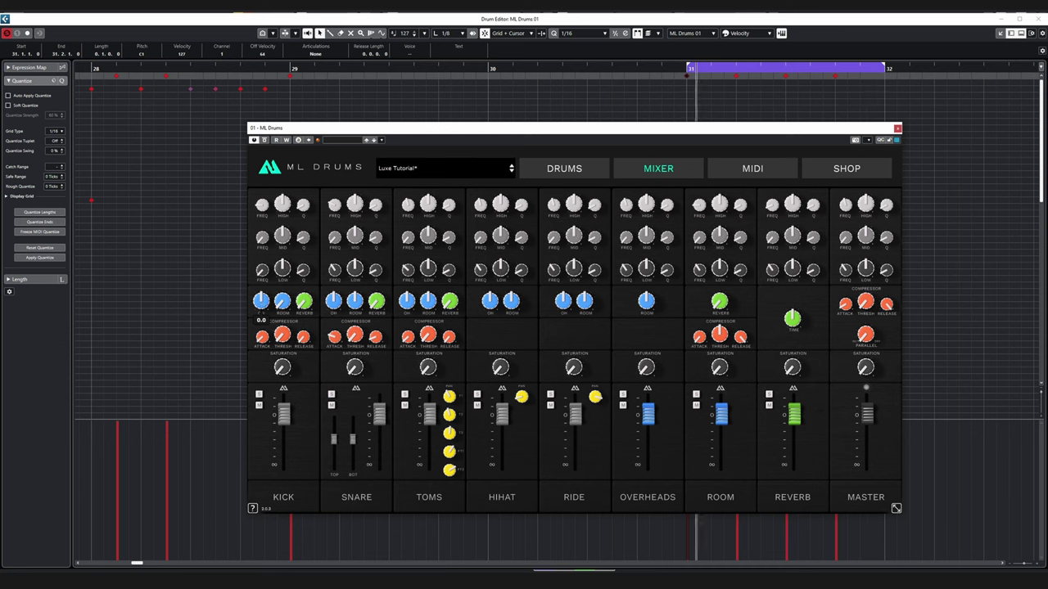
pyautogui.moveTo(256, 310); pyautogui.dragTo(253, 300)
pyautogui.scroll(3, 259, 303)
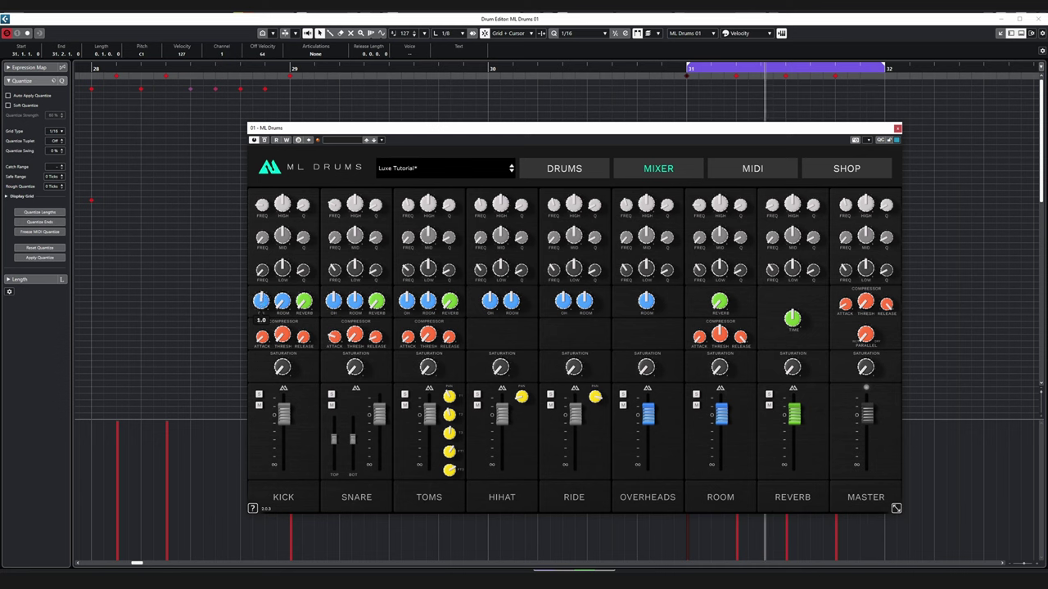
# Lower the kick channel's OH level to about -8.
pyautogui.scroll(-2, 260, 301)
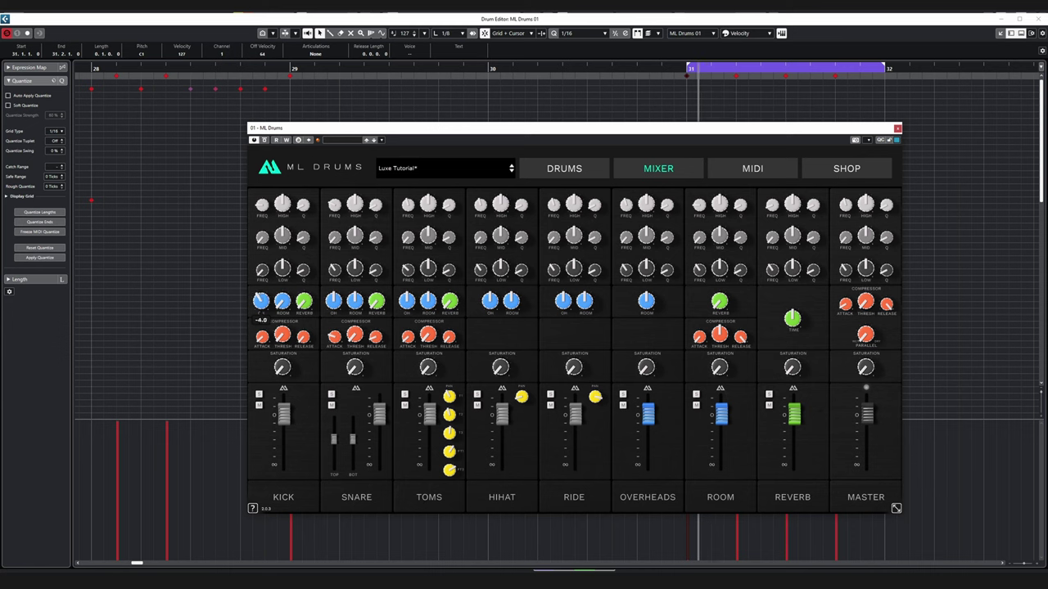
pyautogui.scroll(-1, 260, 301)
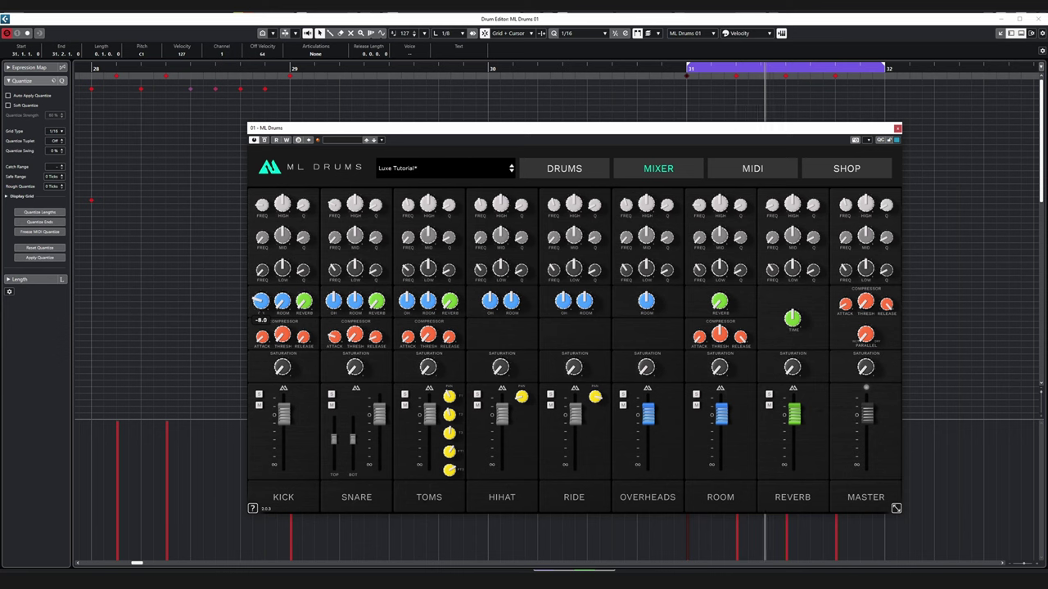
pyautogui.scroll(-2, 283, 303)
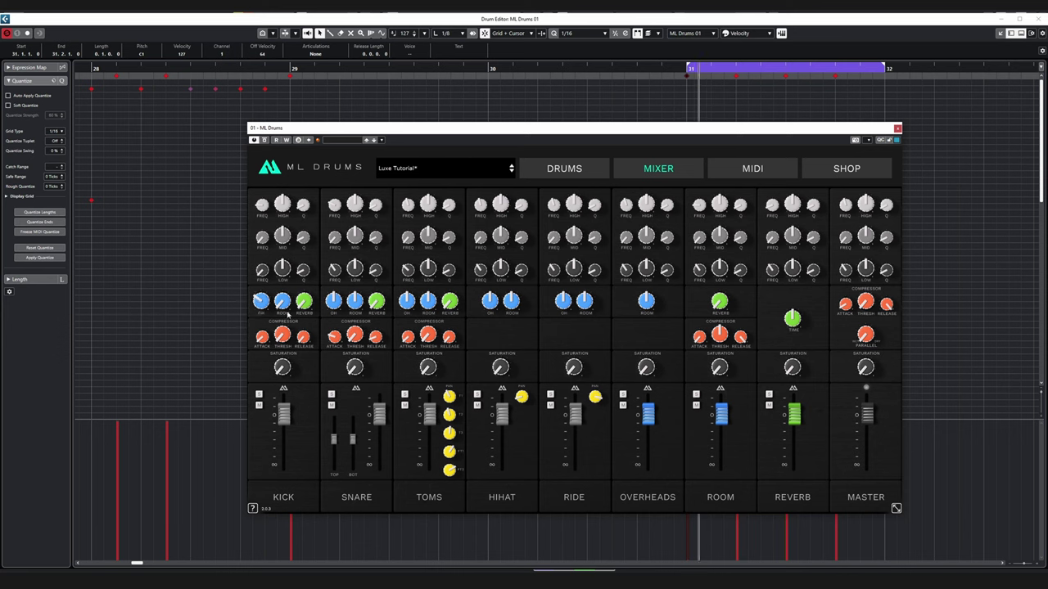
# Bring up the kick channel's room level, settling slightly below -2.5.
pyautogui.scroll(5, 283, 301)
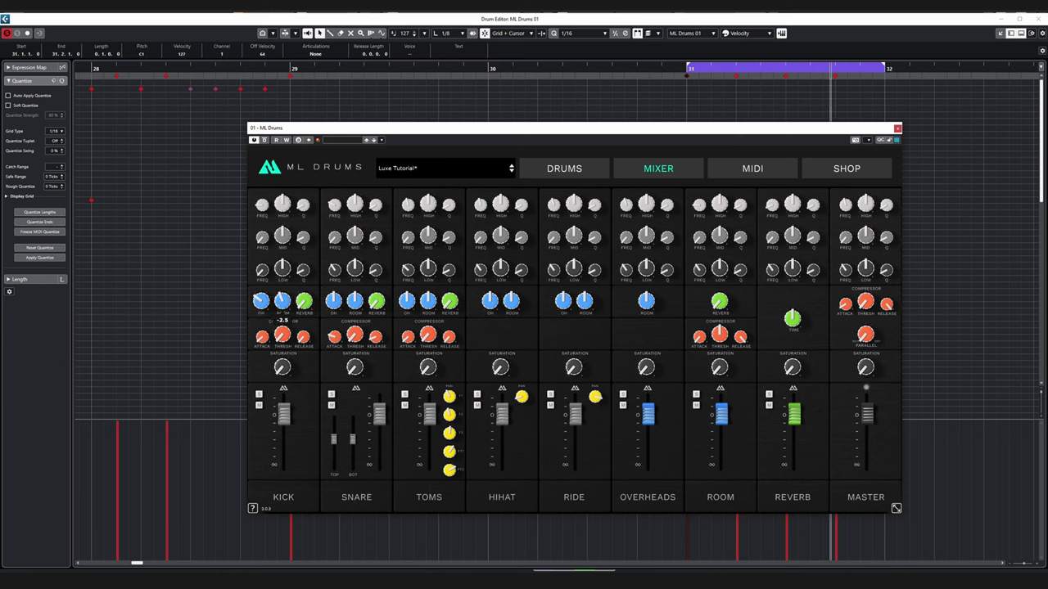
pyautogui.scroll(-1, 282, 302)
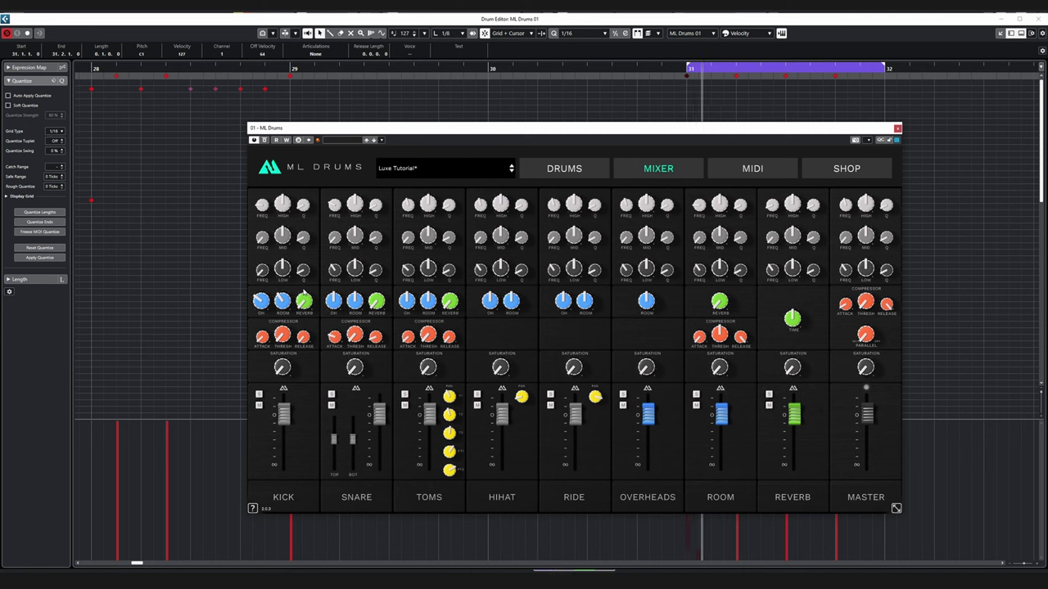
pyautogui.moveTo(261, 304)
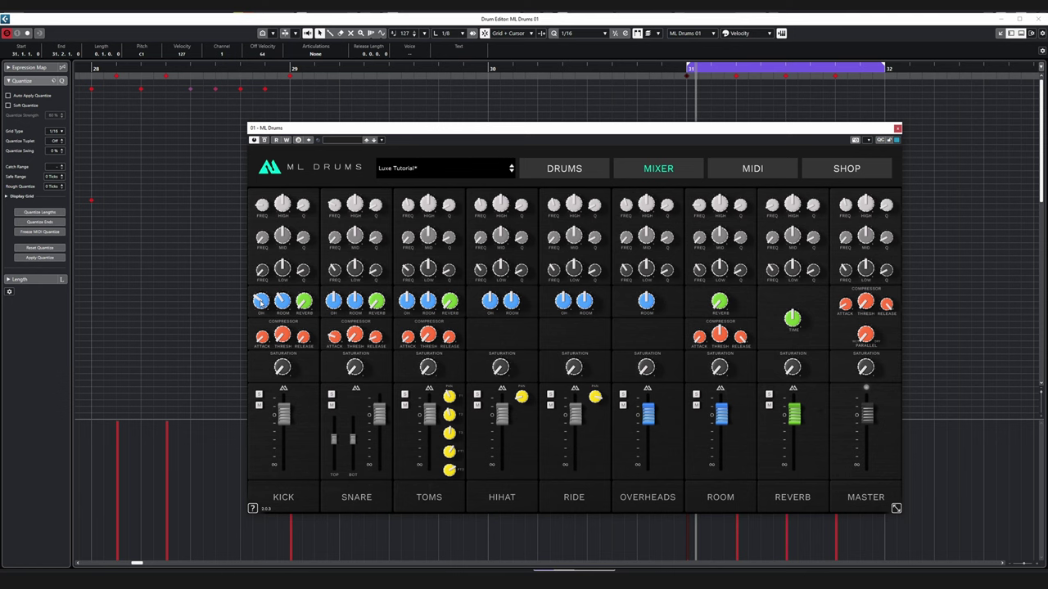
pyautogui.moveTo(259, 304)
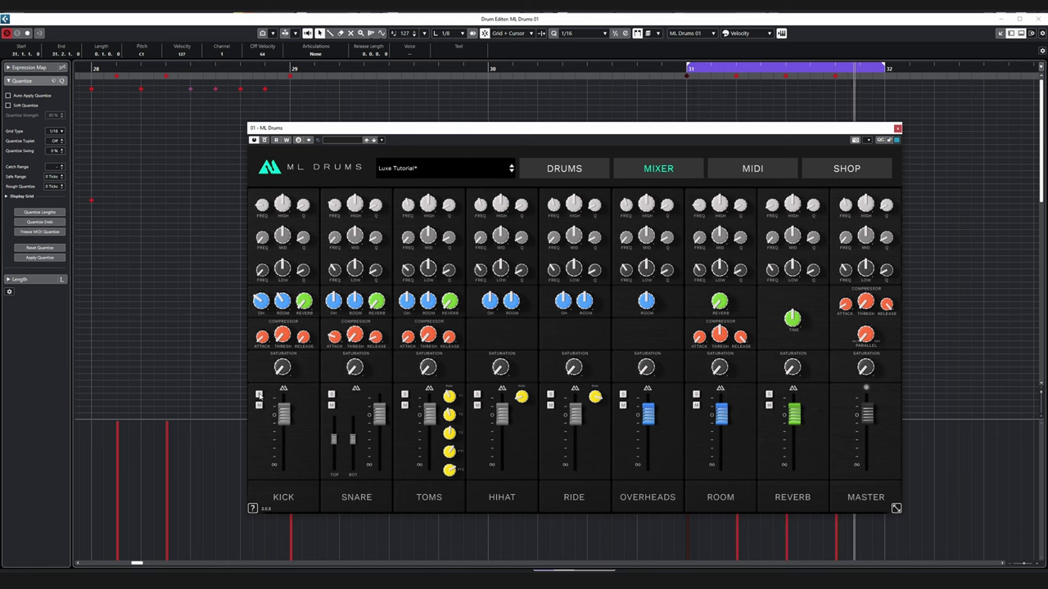
# Toggle the kick channel's solo on and off to compare the kick with its OH and room blend against the full kit.
pyautogui.click(259, 394)
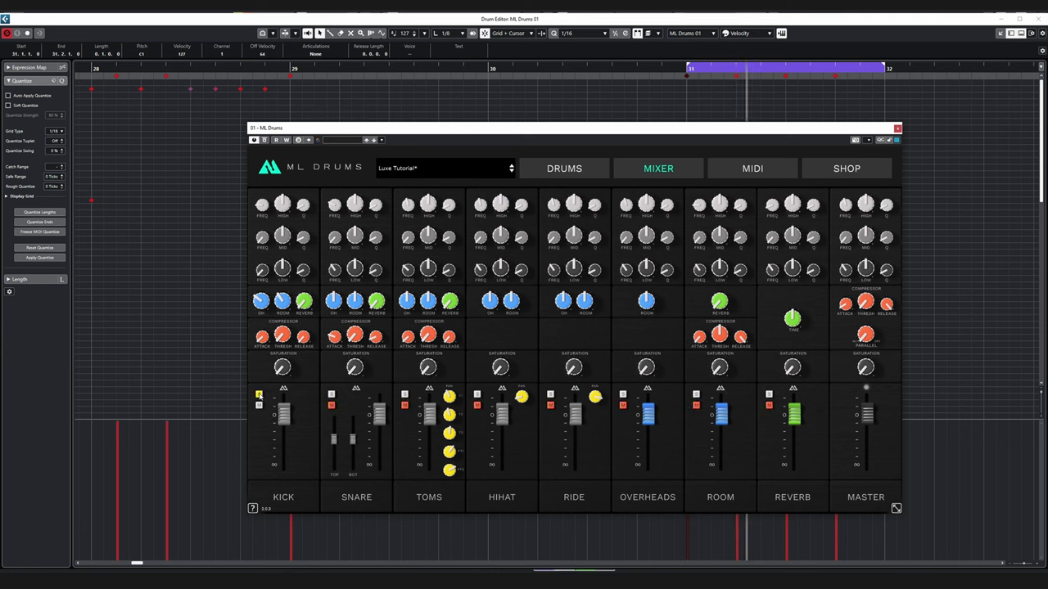
pyautogui.click(259, 395)
pyautogui.moveTo(281, 206)
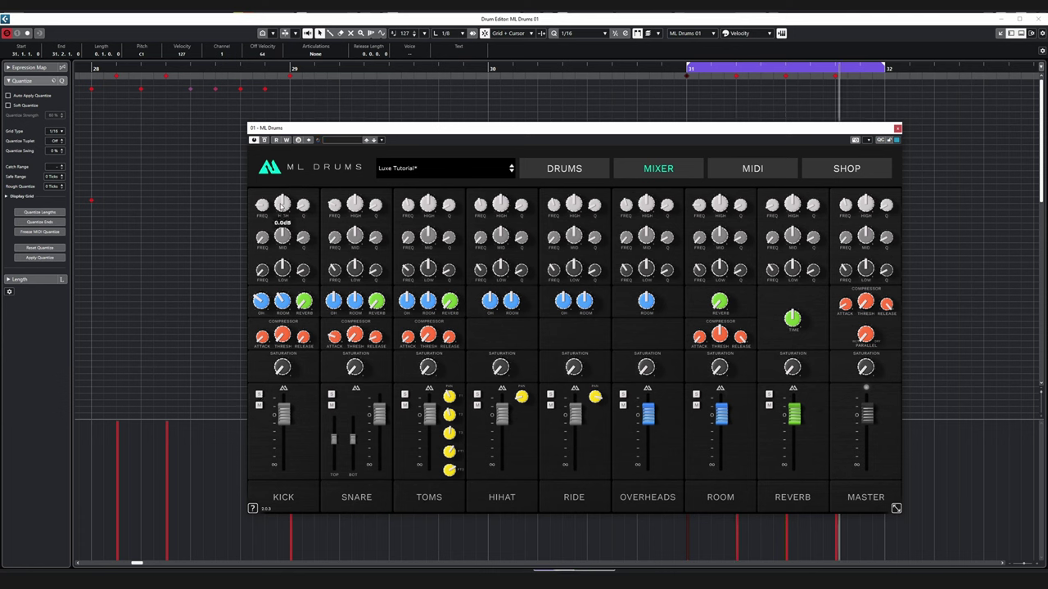
pyautogui.moveTo(282, 336)
pyautogui.moveTo(284, 278)
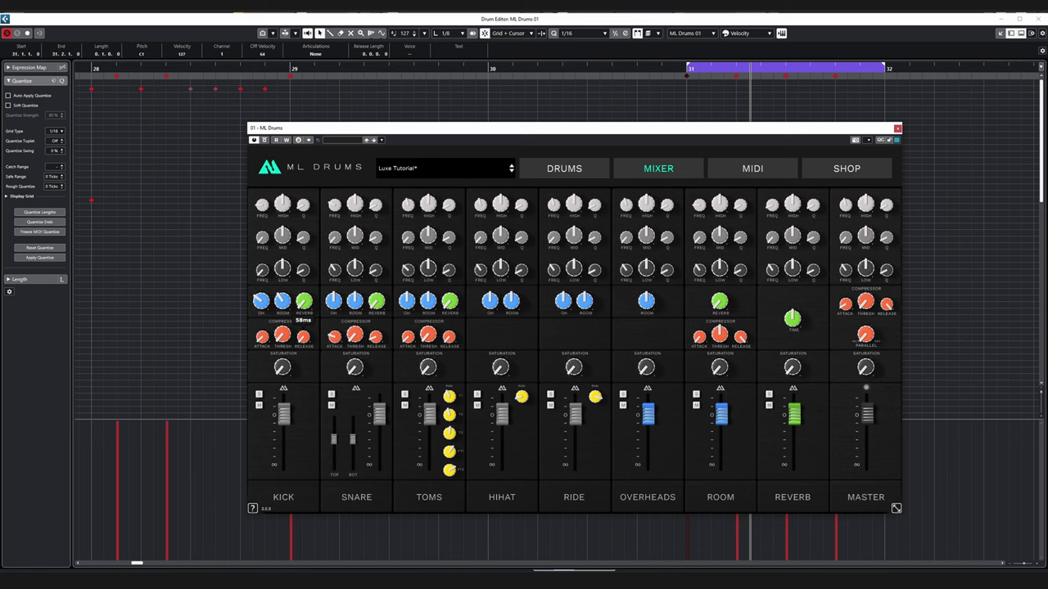
# Adjust the kick compressor's release and raise its threshold to about 20.5, soloing the kick channel to hear the compression.
pyautogui.moveTo(302, 336); pyautogui.dragTo(303, 256)
pyautogui.moveTo(265, 344)
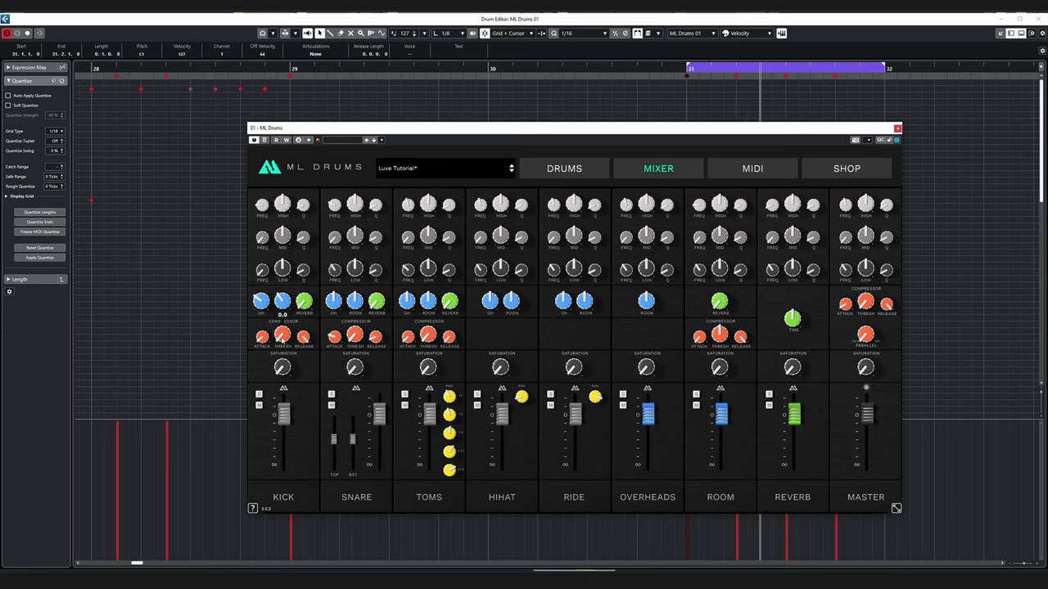
pyautogui.moveTo(281, 341)
pyautogui.mouseDown()
pyautogui.moveTo(282, 312)
pyautogui.moveTo(281, 325)
pyautogui.mouseUp()
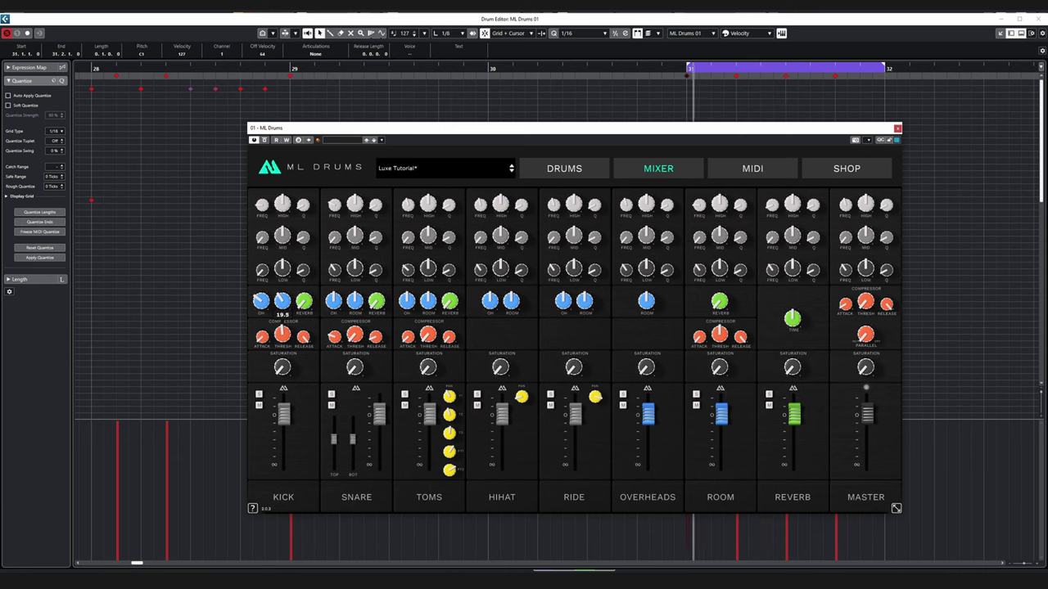
pyautogui.press('space')
pyautogui.moveTo(290, 339); pyautogui.dragTo(289, 337)
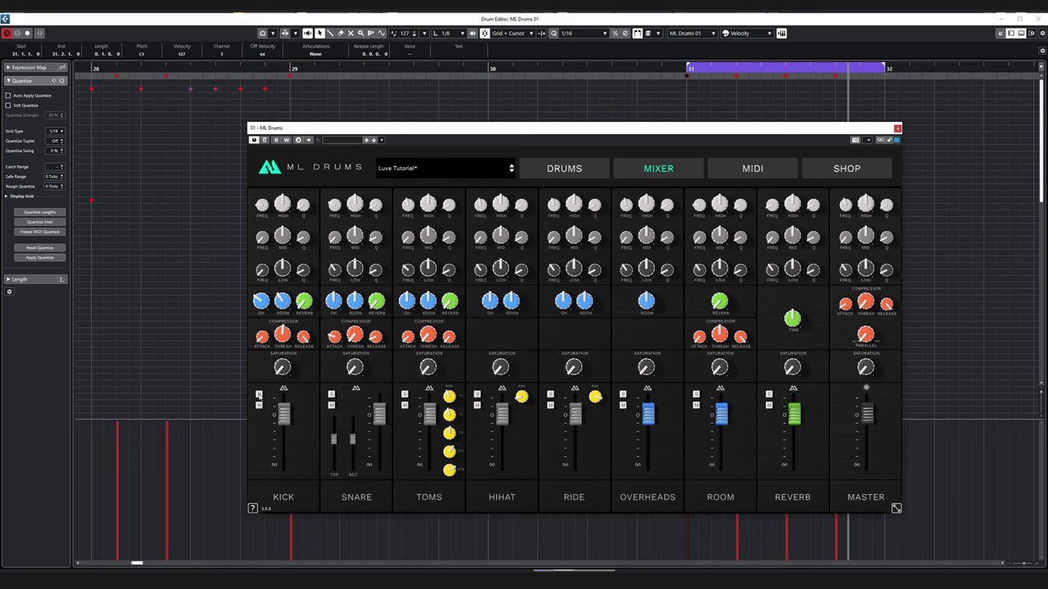
pyautogui.click(259, 395)
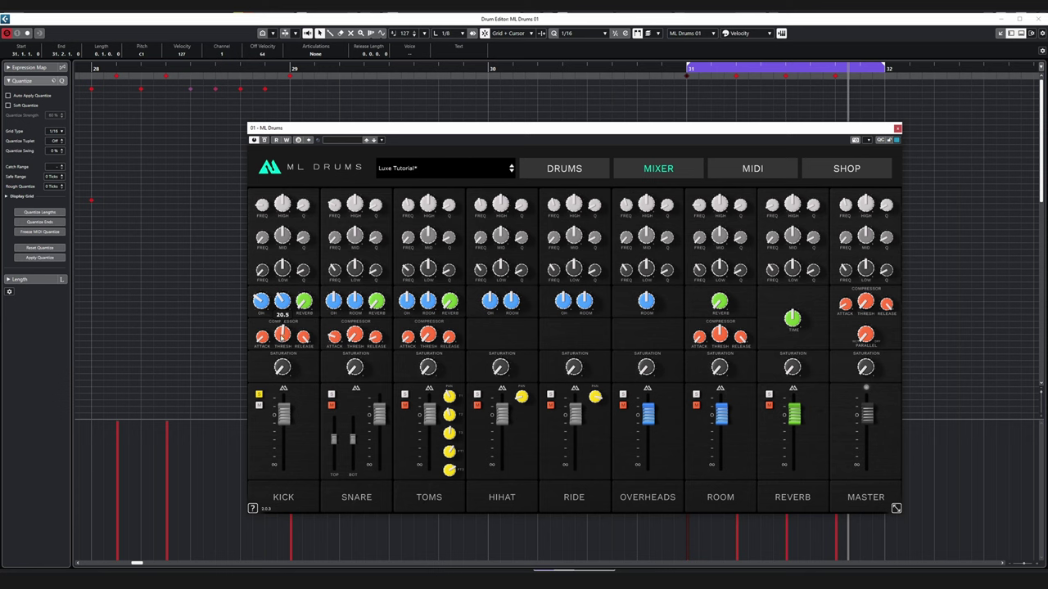
pyautogui.moveTo(282, 339); pyautogui.dragTo(283, 321)
# Sweep the soloed kick compressor's attack between 1.0 and 61.2 ms to compare fast and slow settings.
pyautogui.moveTo(262, 338)
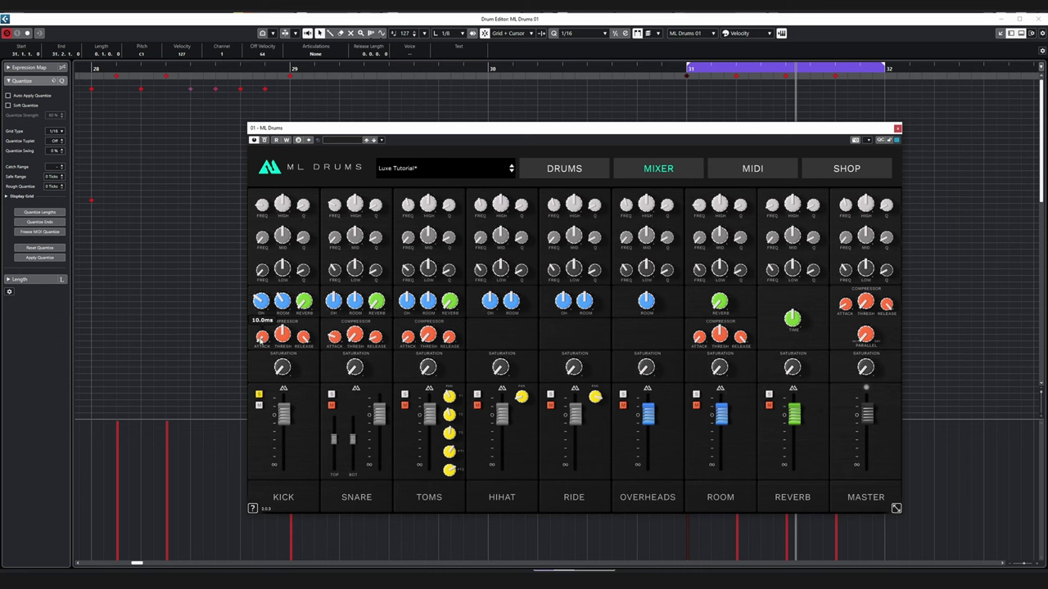
pyautogui.moveTo(260, 338); pyautogui.dragTo(260, 355)
pyautogui.scroll(8, 262, 337)
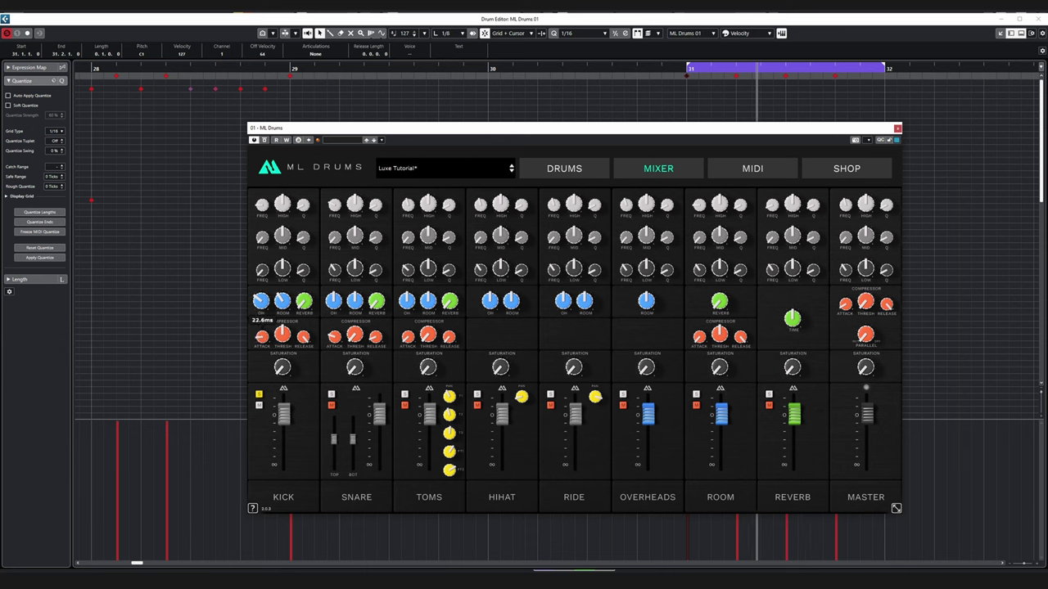
pyautogui.scroll(5, 262, 338)
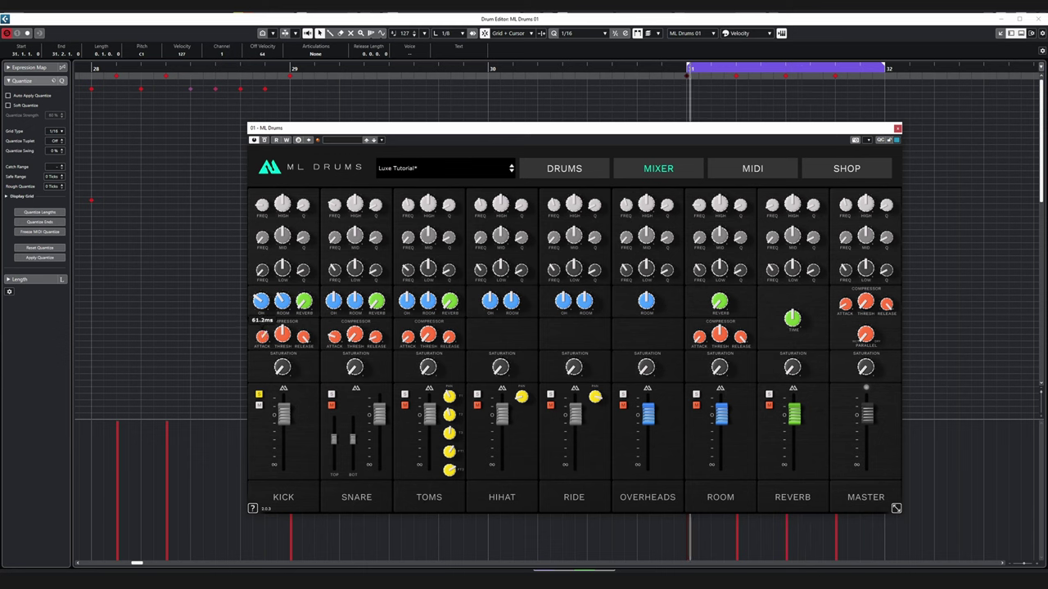
pyautogui.scroll(-4, 262, 338)
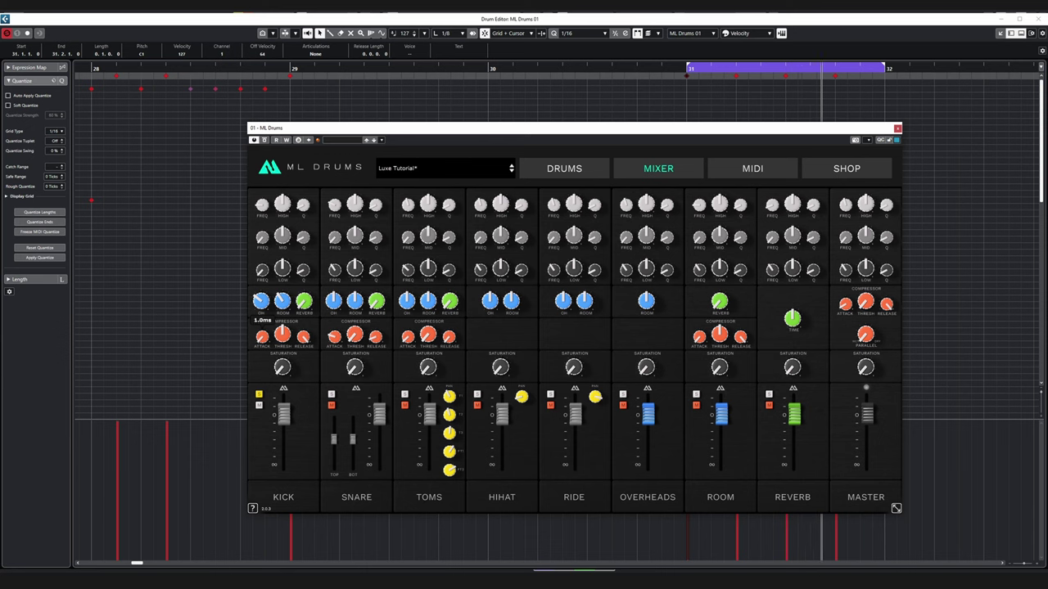
pyautogui.scroll(-2, 262, 338)
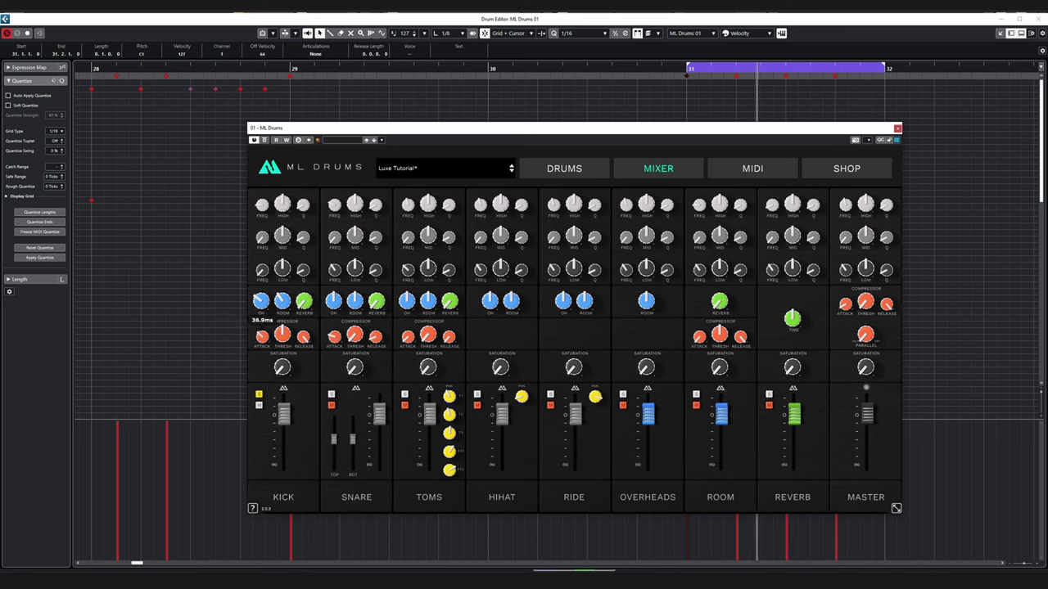
pyautogui.scroll(-1, 262, 340)
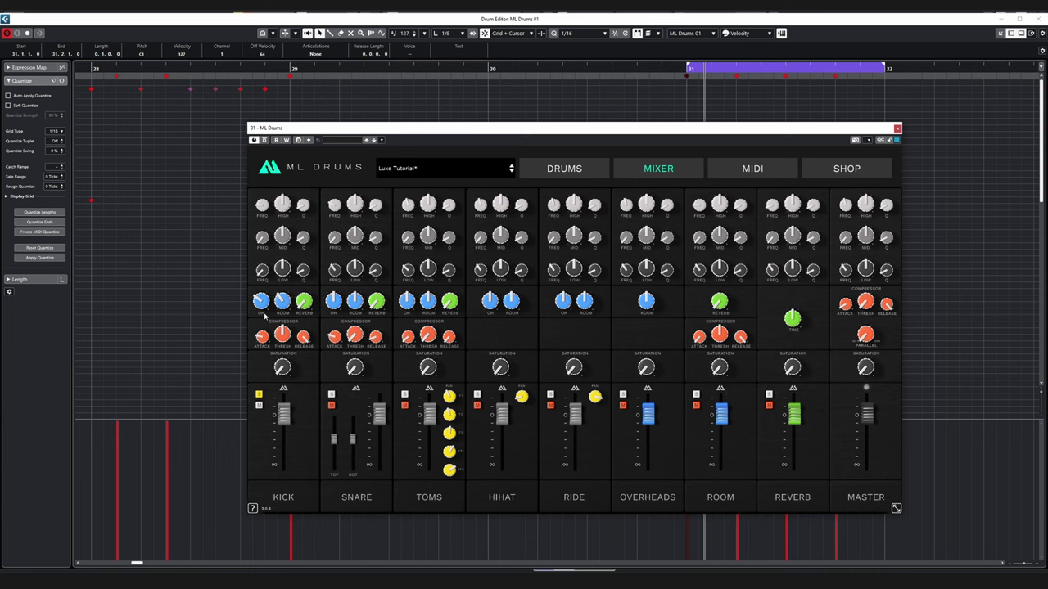
# Try the kick compressor's attack at its fastest setting, 0.1 ms.
pyautogui.moveTo(260, 338); pyautogui.dragTo(261, 331)
pyautogui.moveTo(261, 332); pyautogui.dragTo(265, 336)
pyautogui.moveTo(266, 336); pyautogui.dragTo(266, 336)
pyautogui.moveTo(260, 339)
pyautogui.moveTo(262, 337); pyautogui.dragTo(254, 357)
pyautogui.moveTo(263, 341)
pyautogui.press('space')
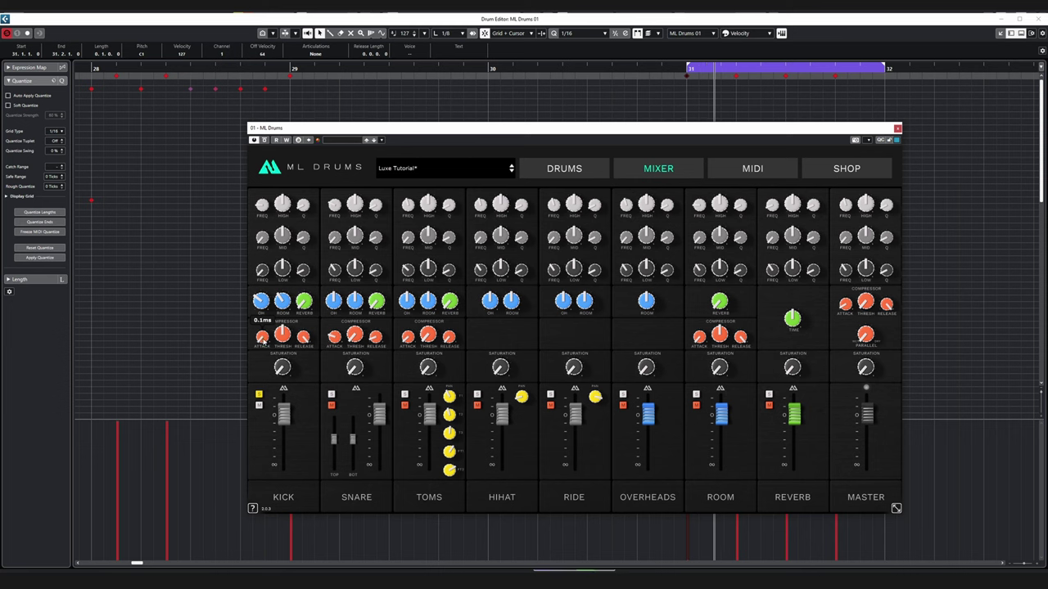
# Slow the kick compressor's attack to about 37 ms, then settle it at about 23 ms.
pyautogui.moveTo(262, 341); pyautogui.dragTo(263, 322)
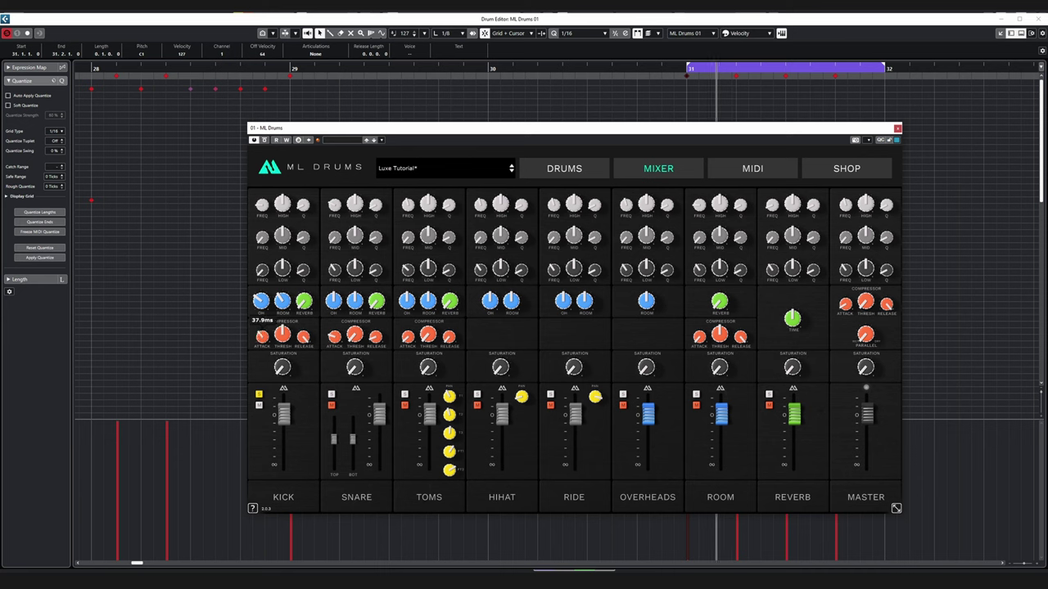
pyautogui.moveTo(262, 338); pyautogui.dragTo(262, 341)
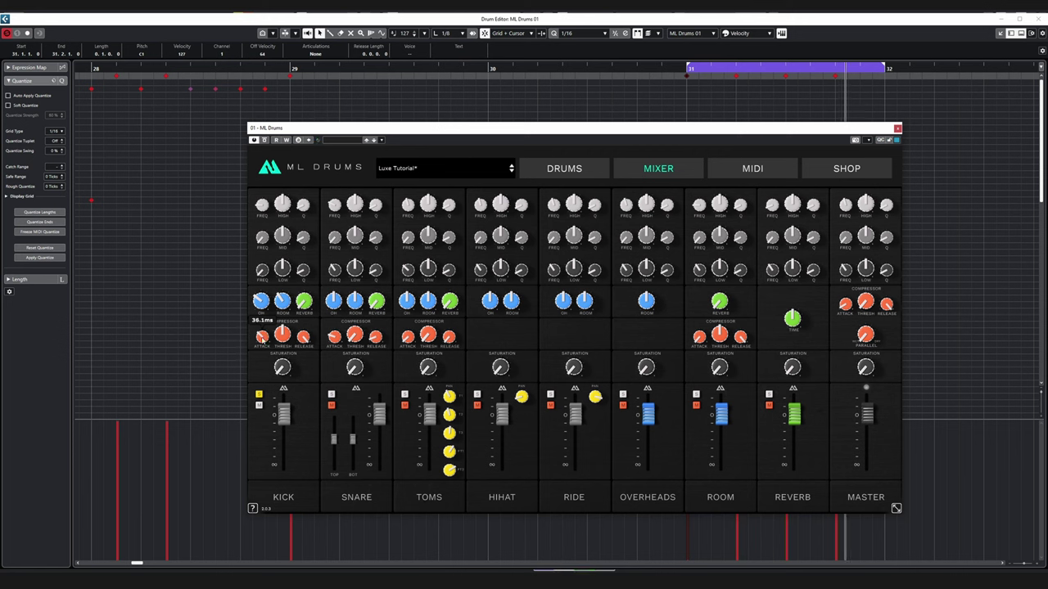
pyautogui.click(262, 339)
pyautogui.moveTo(264, 342)
pyautogui.moveTo(261, 338); pyautogui.dragTo(260, 347)
pyautogui.scroll(2, 262, 336)
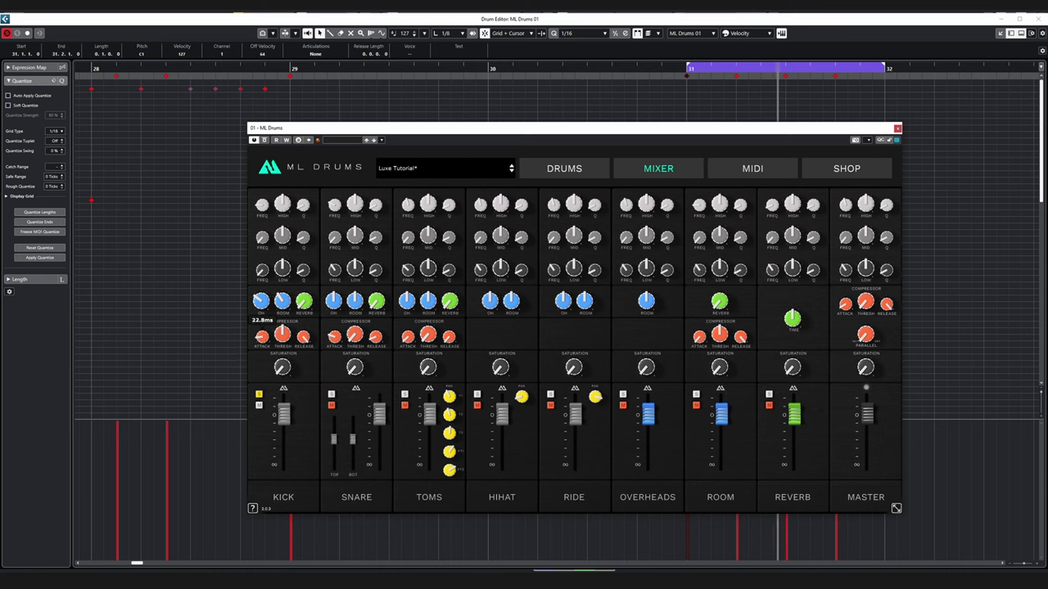
pyautogui.scroll(5, 262, 337)
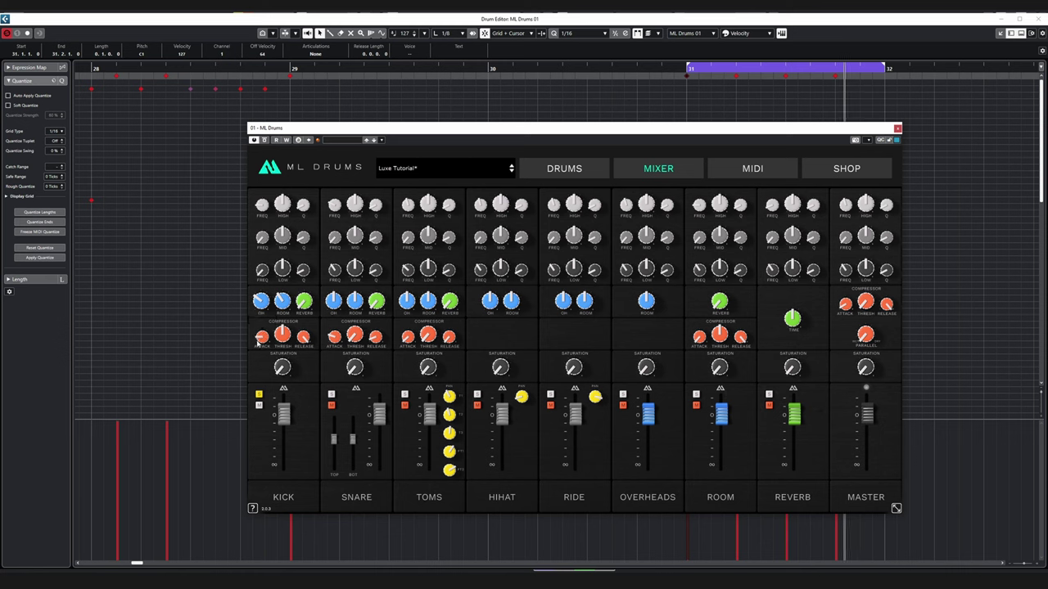
# Compare the kick compressor's threshold at 0.0 and at 20.0.
pyautogui.moveTo(283, 337)
pyautogui.scroll(-10, 284, 337)
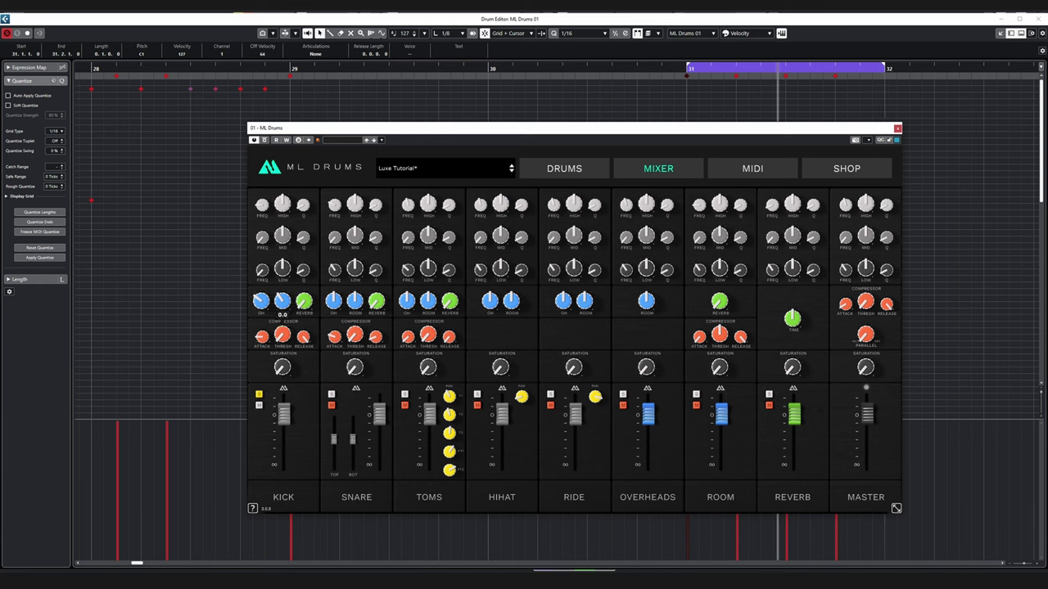
pyautogui.scroll(9, 283, 336)
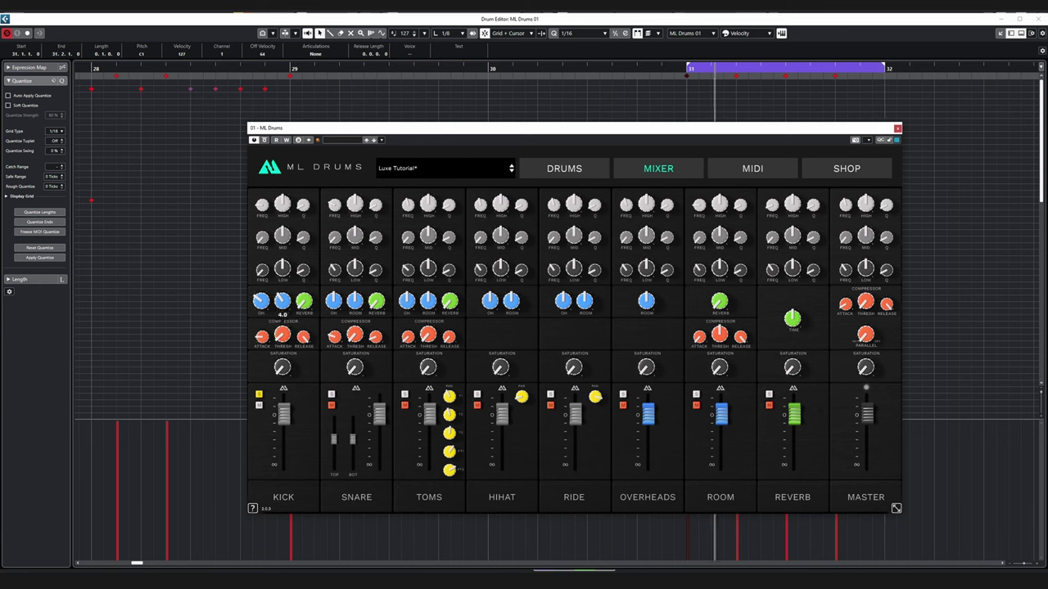
pyautogui.scroll(1, 283, 336)
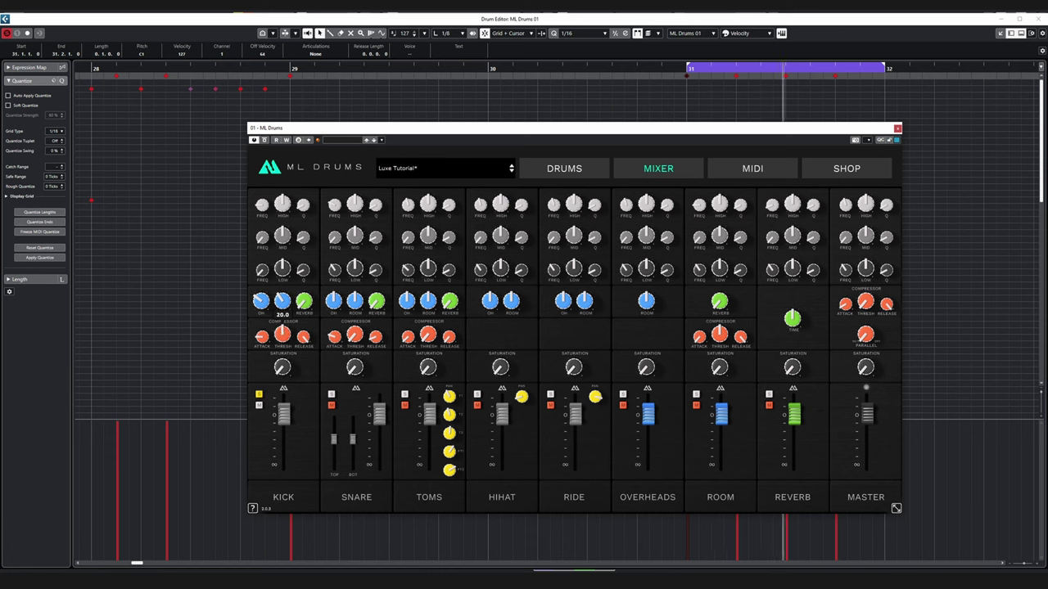
# Pull the kick compressor's threshold down to its minimum and raise it again to slightly above 14.0.
pyautogui.moveTo(282, 336); pyautogui.dragTo(283, 410)
pyautogui.scroll(5, 283, 336)
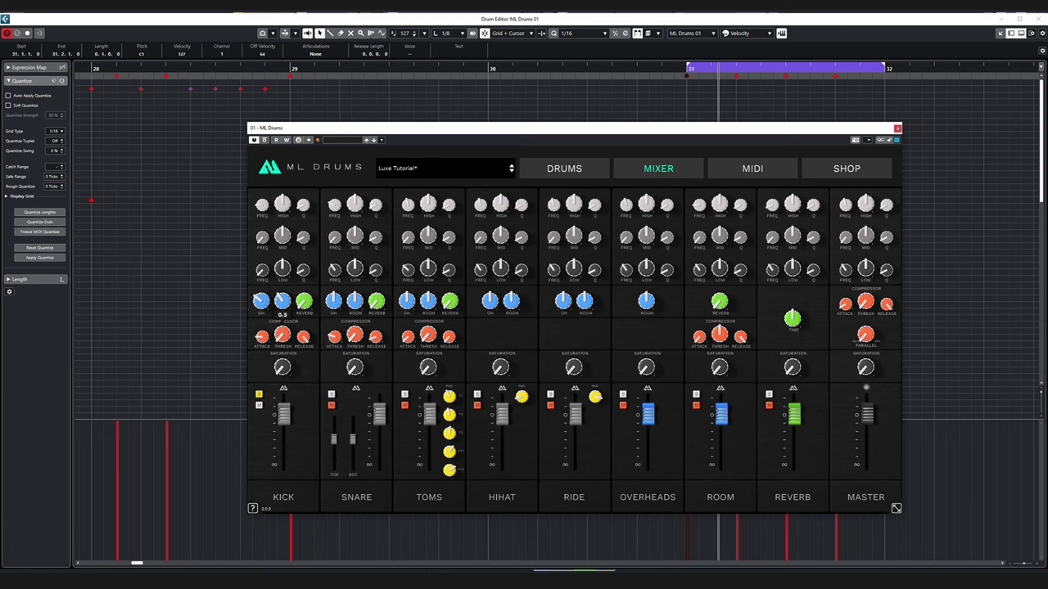
pyautogui.scroll(2, 283, 332)
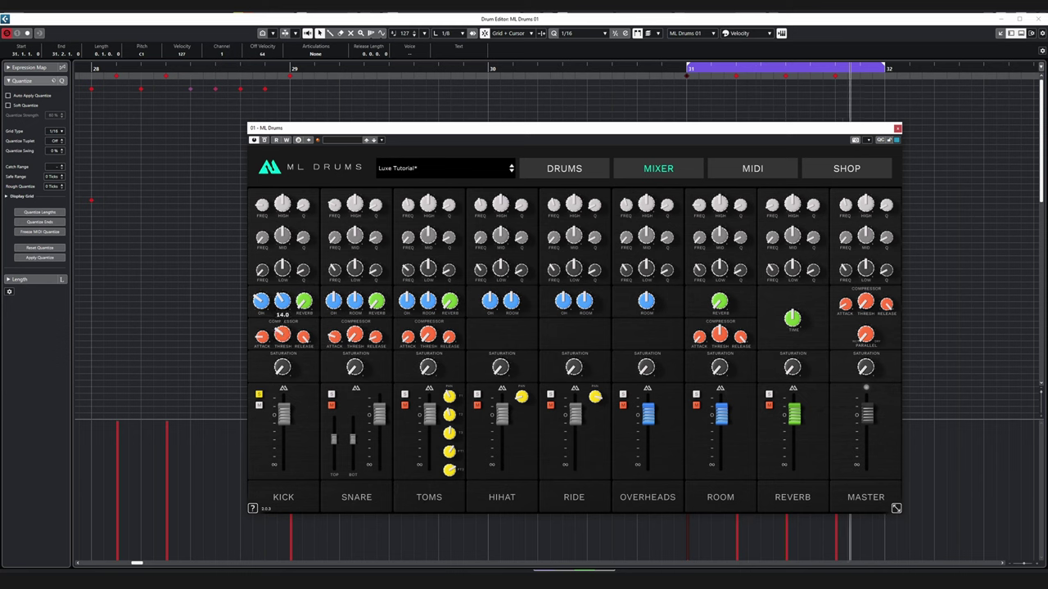
pyautogui.scroll(1, 282, 332)
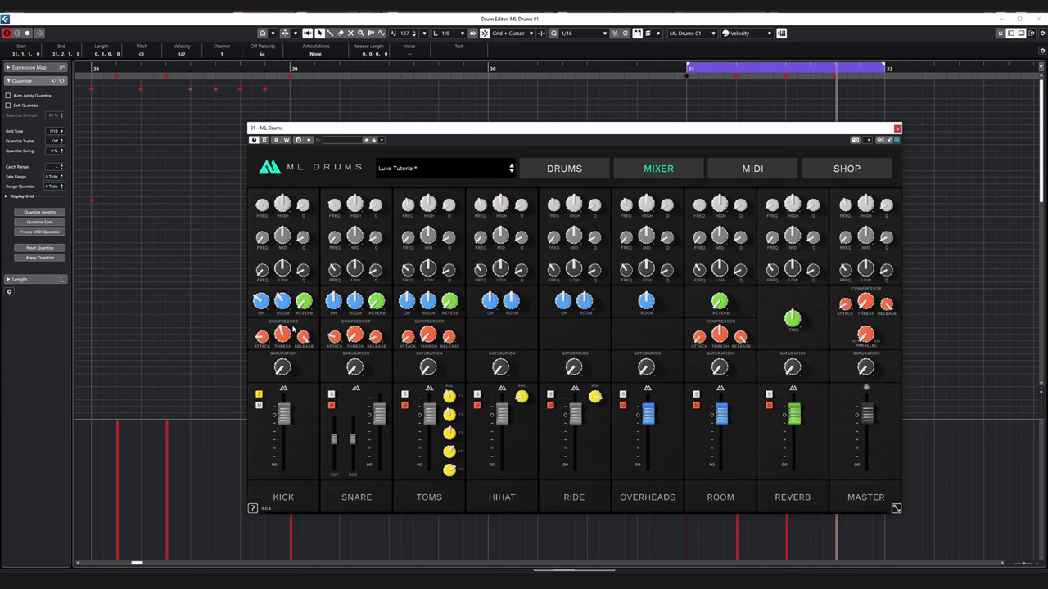
pyautogui.moveTo(285, 332)
# Sweep the kick channel's saturation up and down while it is soloed, and settle on a moderate amount.
pyautogui.moveTo(285, 369)
pyautogui.moveTo(283, 371); pyautogui.dragTo(281, 289)
pyautogui.moveTo(283, 367); pyautogui.dragTo(282, 411)
pyautogui.moveTo(280, 368); pyautogui.dragTo(265, 391)
pyautogui.moveTo(265, 391); pyautogui.dragTo(266, 395)
pyautogui.moveTo(280, 369)
pyautogui.moveTo(282, 368); pyautogui.dragTo(281, 354)
pyautogui.moveTo(333, 422)
pyautogui.moveTo(285, 373)
# Take the kick channel out of solo and set its saturation to 8.0 dB within the full mix.
pyautogui.click(258, 396)
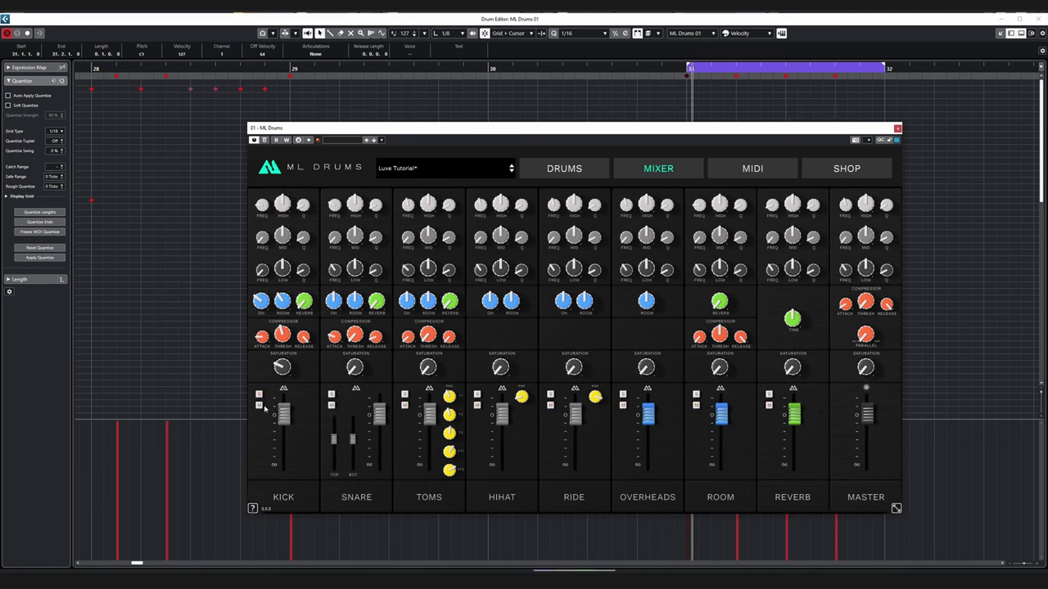
pyautogui.click(259, 405)
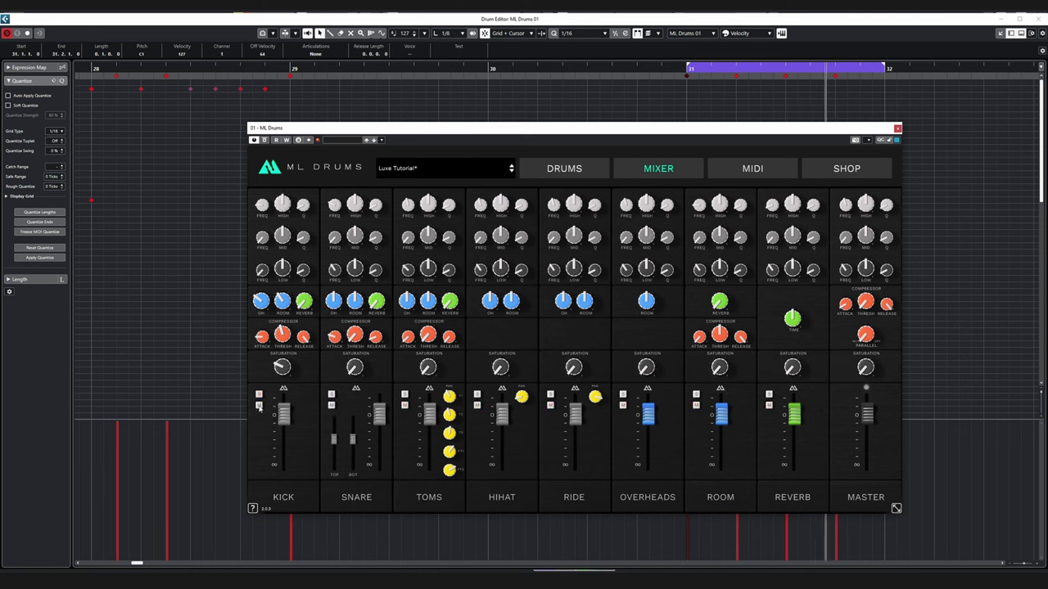
pyautogui.click(259, 404)
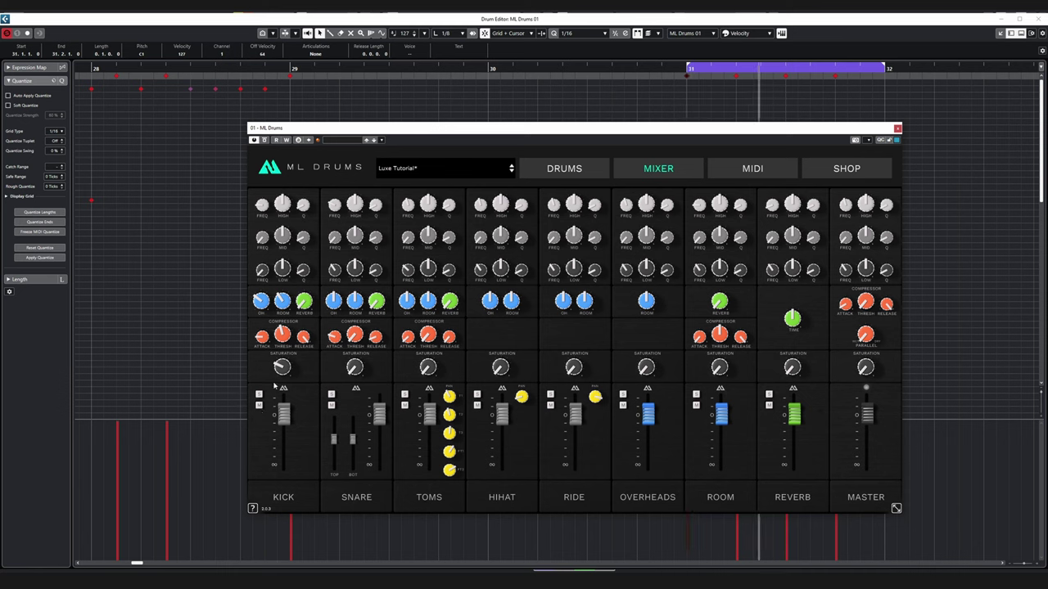
pyautogui.moveTo(279, 372); pyautogui.dragTo(279, 355)
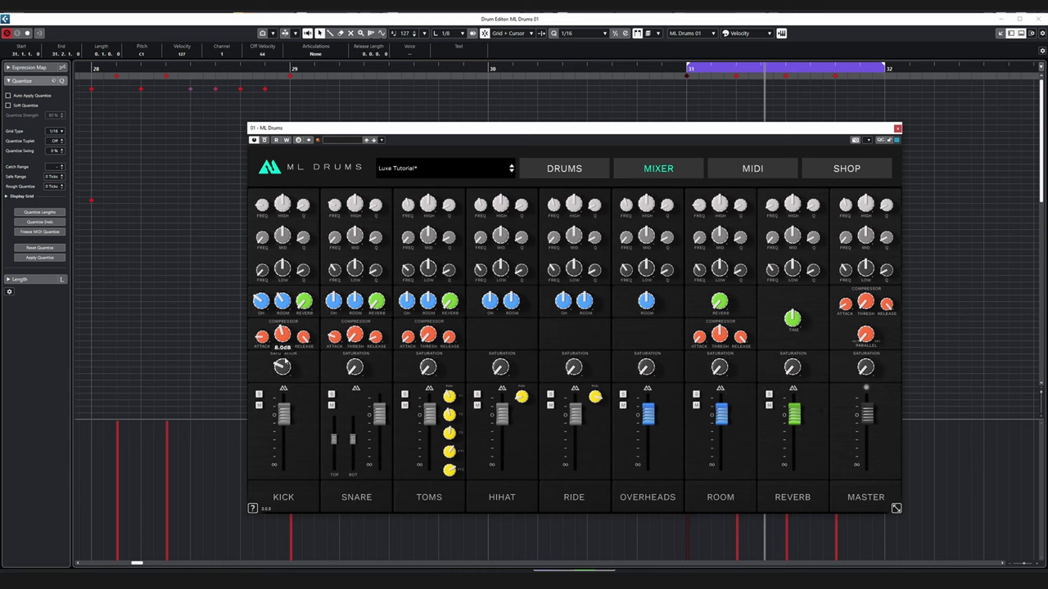
# Try EQ adjustments on the kick channel during playback, raising the high band to 3.0 dB and altering the mid and low bands.
pyautogui.moveTo(278, 341); pyautogui.dragTo(280, 317)
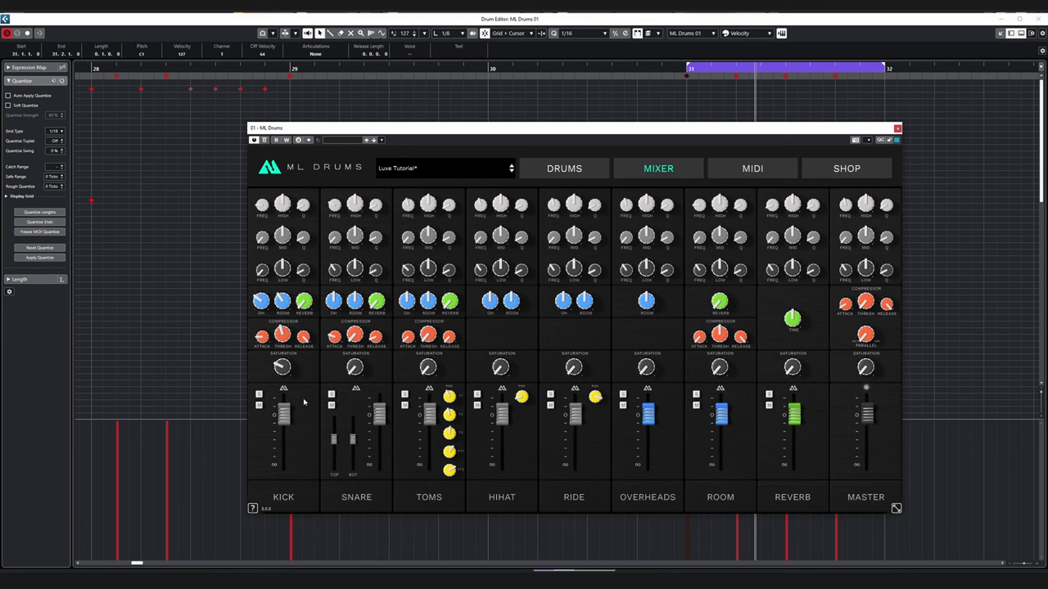
pyautogui.moveTo(302, 398)
pyautogui.moveTo(282, 205)
pyautogui.press('space')
pyautogui.moveTo(284, 208); pyautogui.dragTo(282, 197)
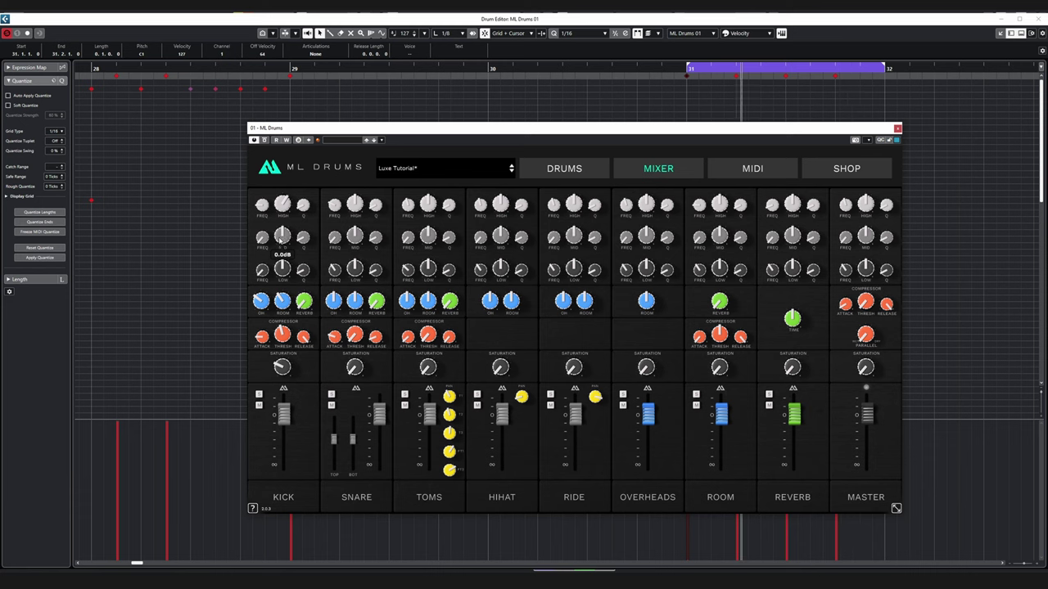
pyautogui.moveTo(283, 275)
pyautogui.mouseDown()
pyautogui.moveTo(282, 265)
pyautogui.moveTo(282, 278)
pyautogui.mouseUp()
pyautogui.moveTo(281, 239); pyautogui.dragTo(277, 239)
pyautogui.moveTo(286, 211)
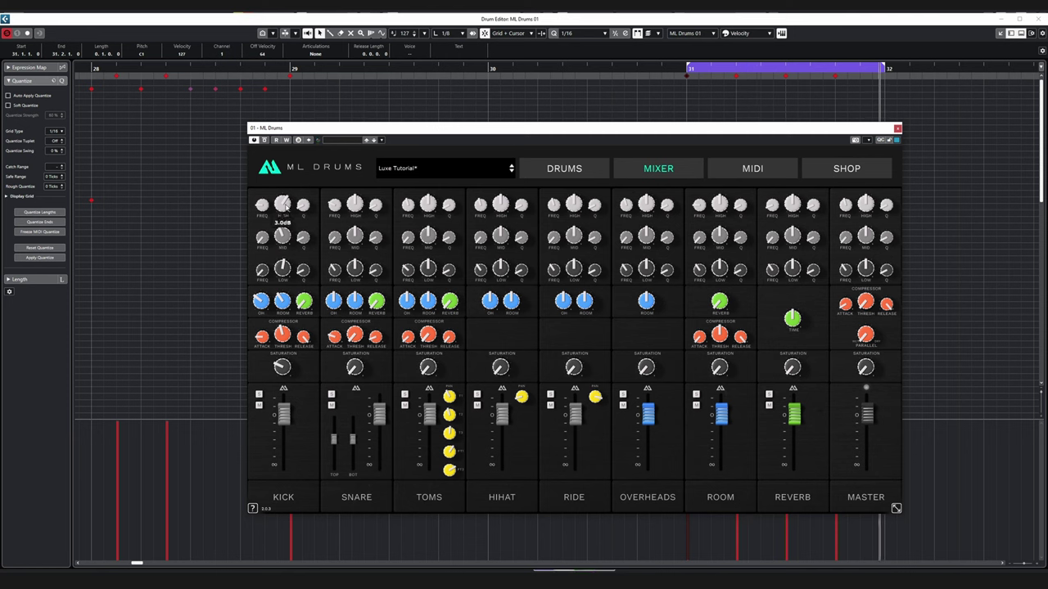
pyautogui.moveTo(286, 236)
pyautogui.moveTo(284, 276)
# Move the four notes in bar 31 two rows down to the snare lane and place the playhead at bar 31.
pyautogui.moveTo(861, 107); pyautogui.dragTo(679, 72)
pyautogui.press('Down')
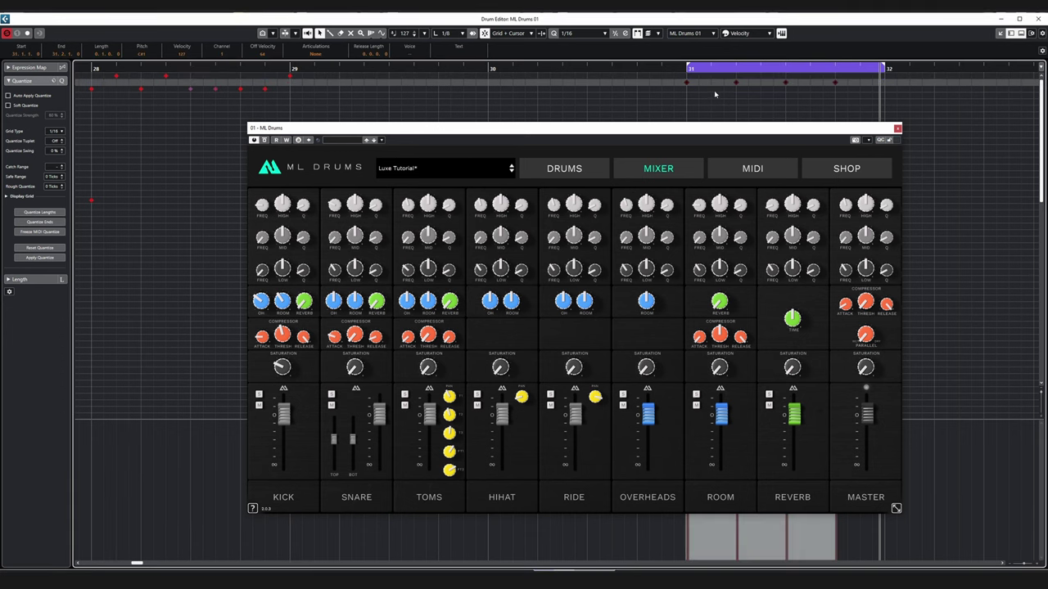
pyautogui.press('Down')
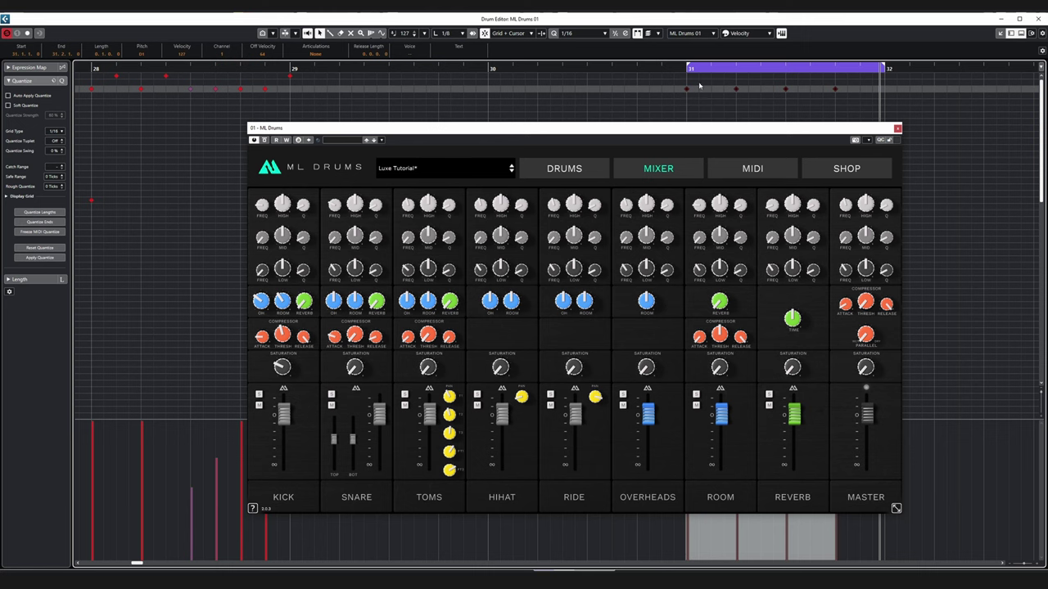
pyautogui.click(683, 69)
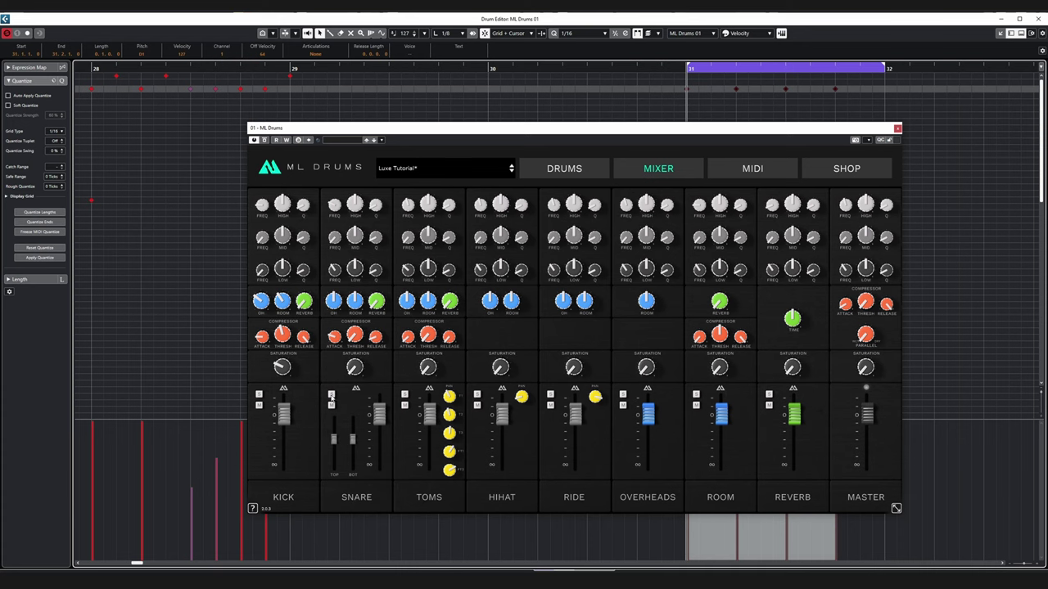
# Turn the snare channel's OH and room levels down to minimum and compare the snare in solo with the full mix.
pyautogui.moveTo(355, 304); pyautogui.dragTo(356, 348)
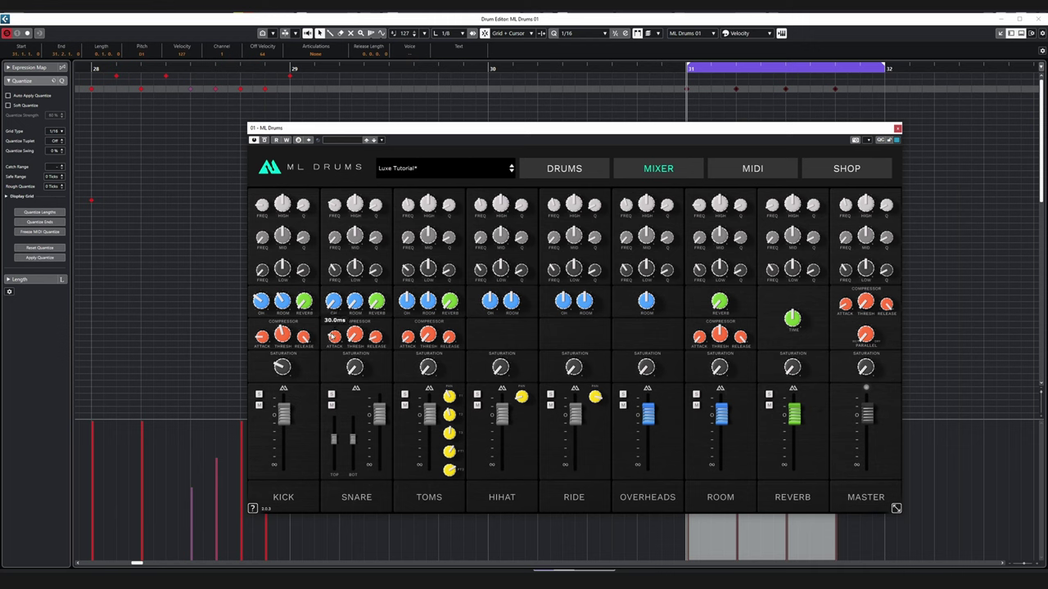
pyautogui.click(331, 395)
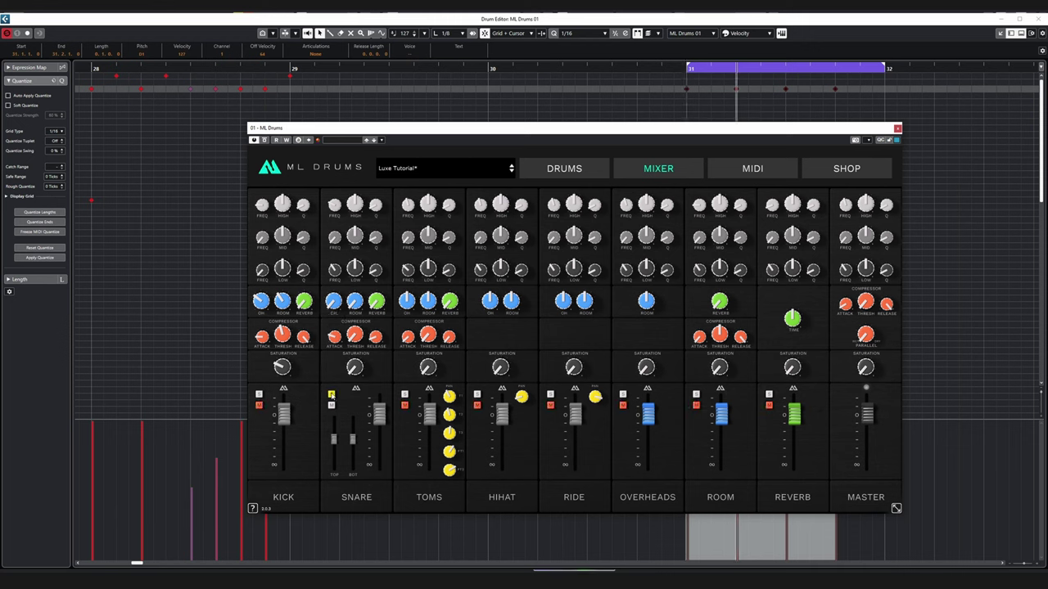
pyautogui.click(331, 395)
# Sweep the snare channel's OH level up from -20.0, vary it during playback, and settle near -4.5.
pyautogui.moveTo(336, 310)
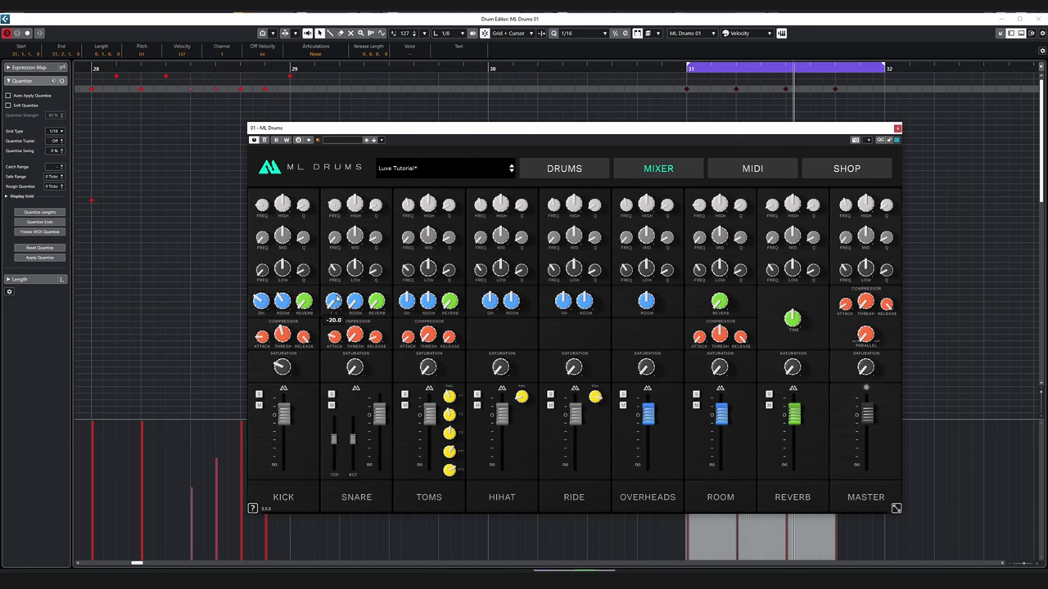
pyautogui.moveTo(330, 307); pyautogui.dragTo(329, 288)
pyautogui.scroll(10, 333, 302)
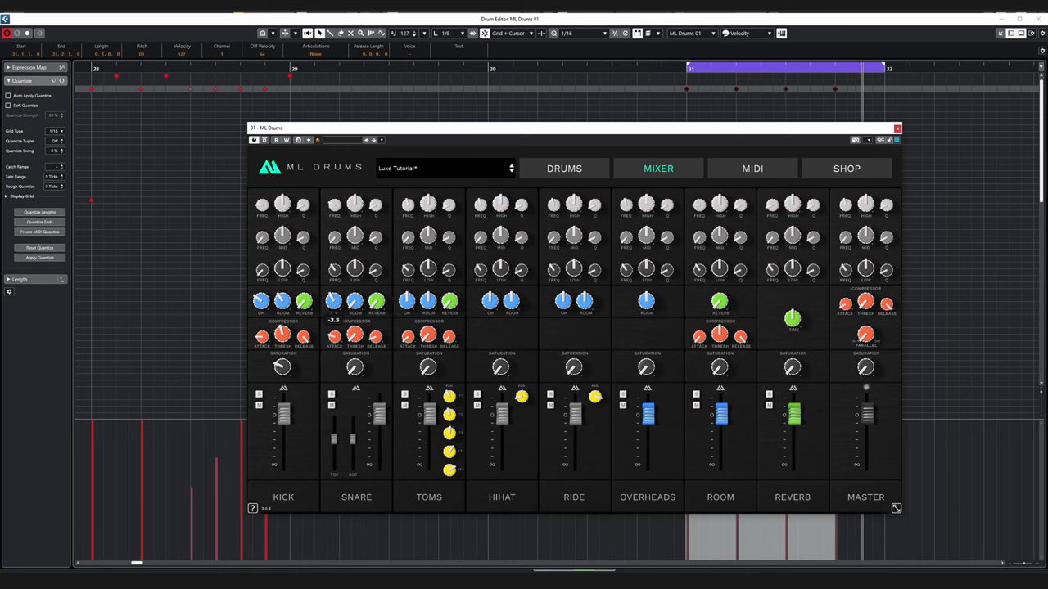
pyautogui.scroll(-3, 333, 301)
pyautogui.scroll(-4, 333, 301)
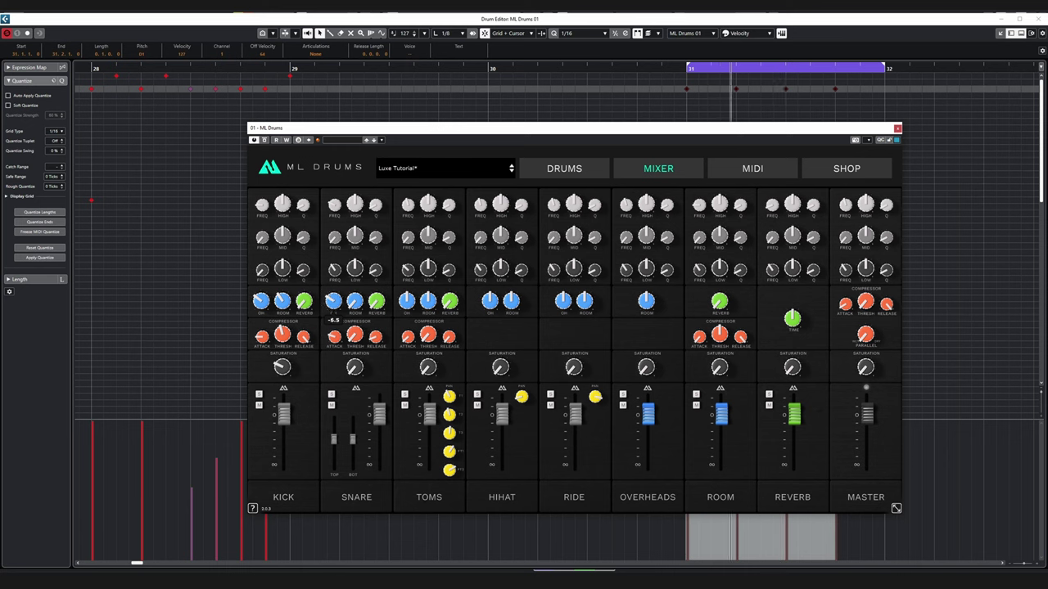
pyautogui.scroll(5, 334, 301)
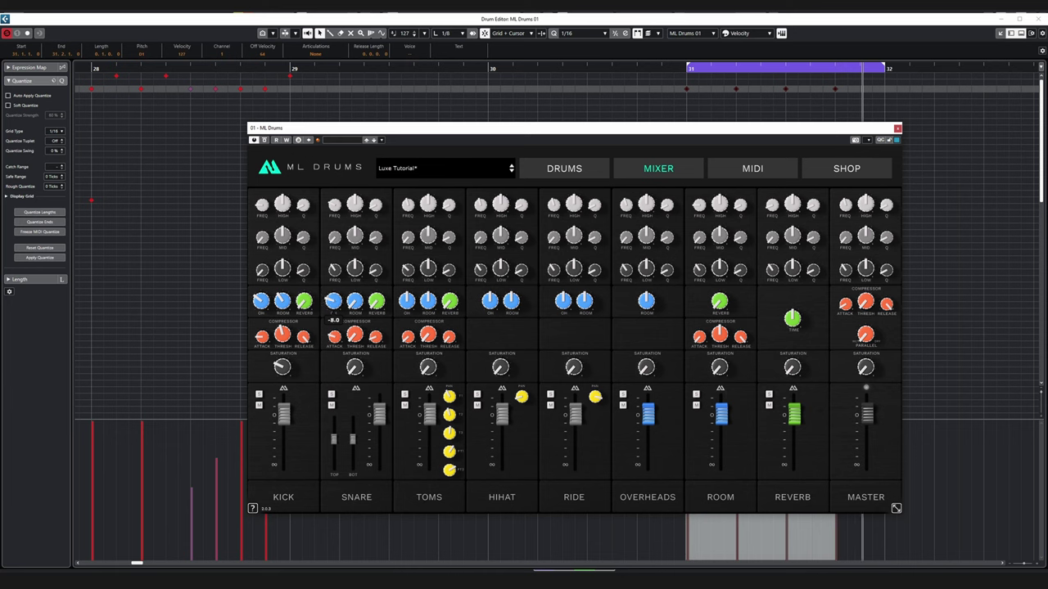
pyautogui.scroll(-3, 333, 302)
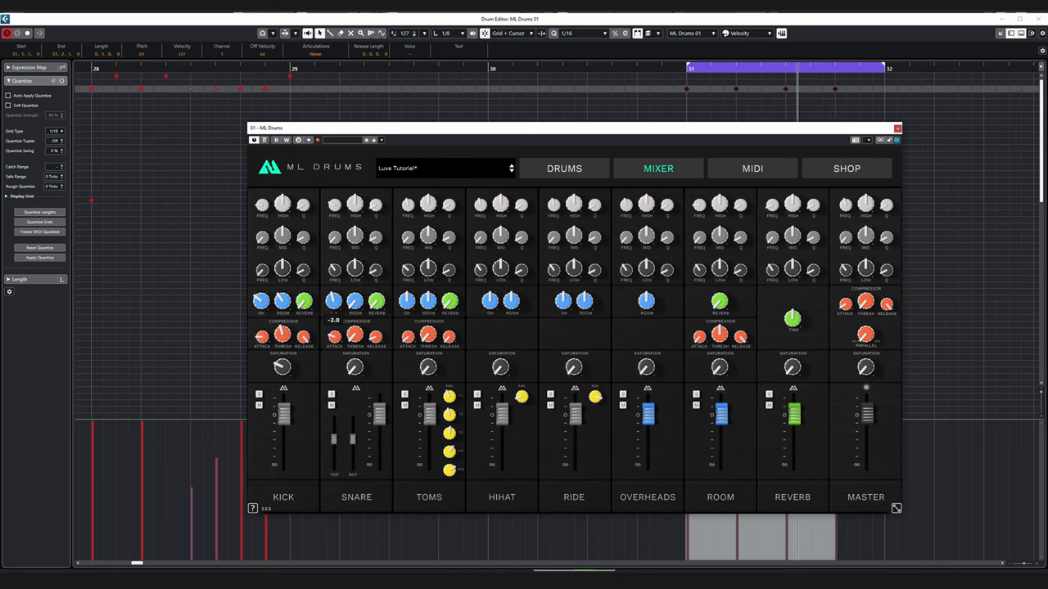
pyautogui.scroll(1, 333, 302)
pyautogui.scroll(-1, 333, 301)
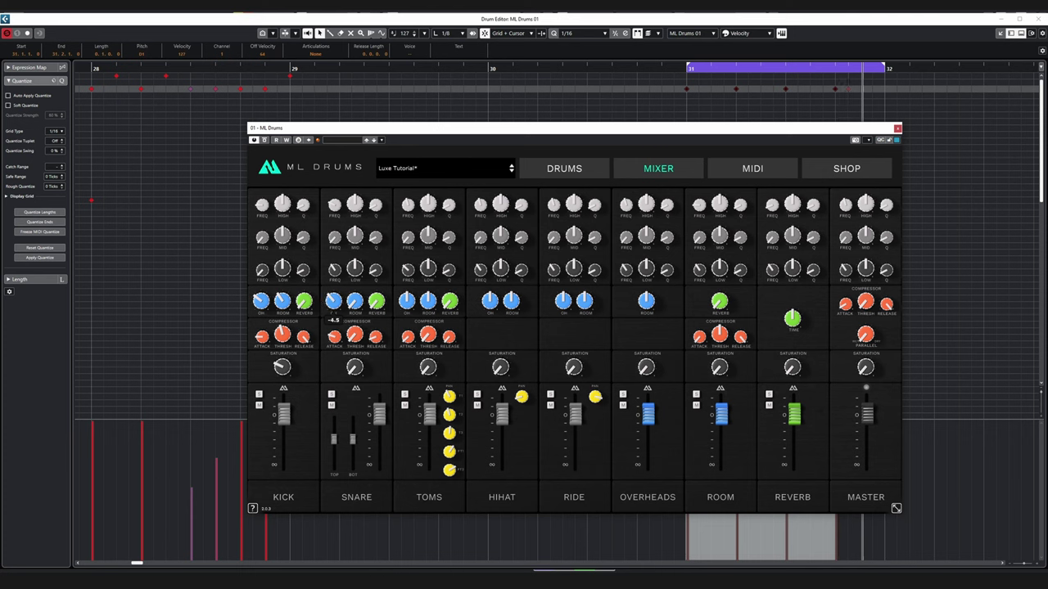
pyautogui.scroll(-1, 333, 301)
# Raise the snare channel's room level to 4.0 while listening to the mix.
pyautogui.moveTo(352, 305)
pyautogui.moveTo(352, 305); pyautogui.dragTo(351, 311)
pyautogui.press('space')
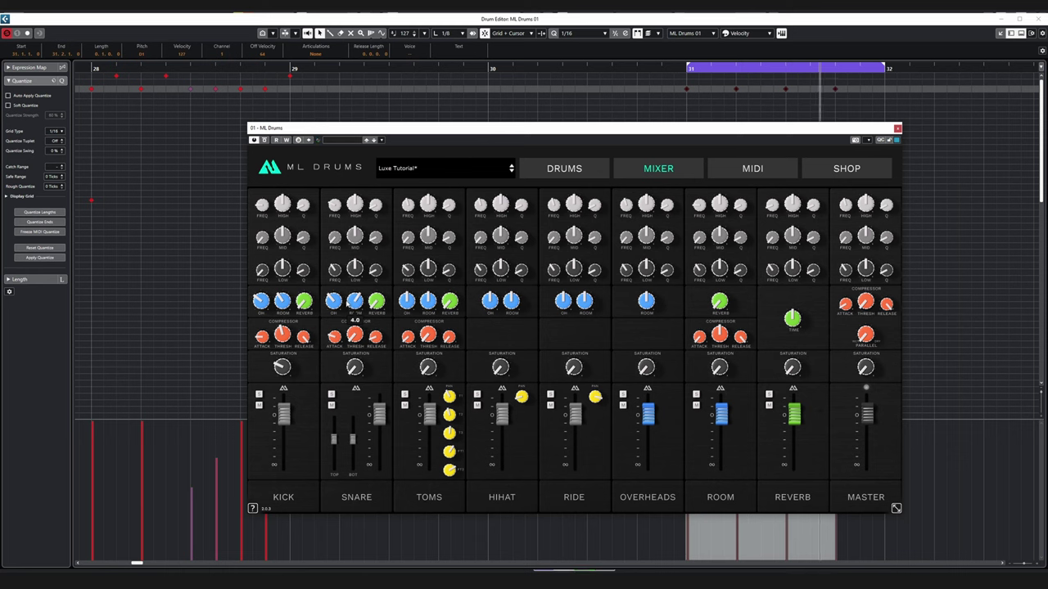
pyautogui.moveTo(351, 311); pyautogui.dragTo(351, 312)
pyautogui.moveTo(721, 335)
pyautogui.moveTo(354, 307)
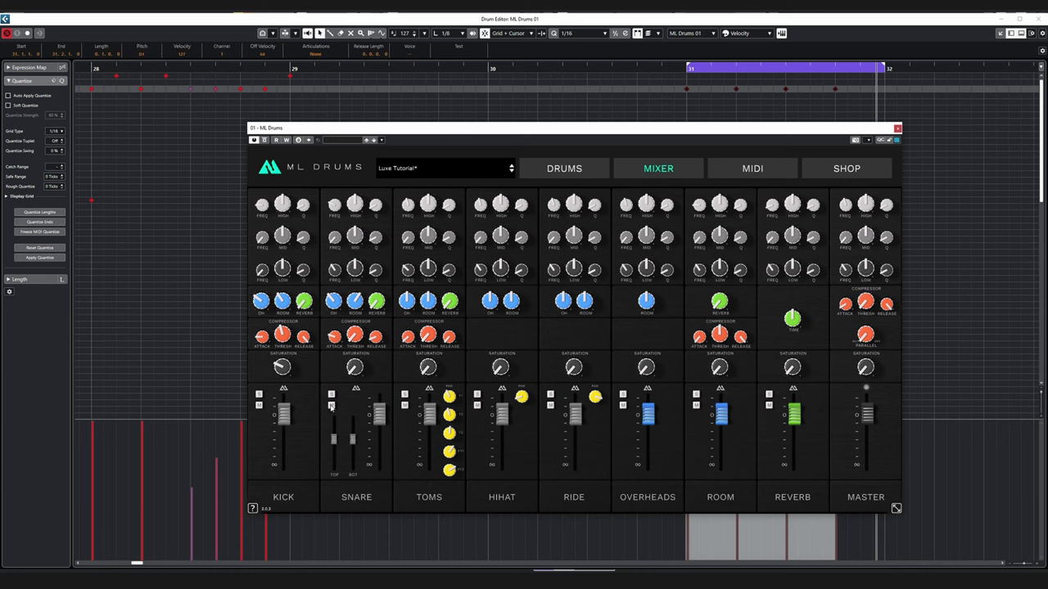
# Compare the mix with the snare muted and unmuted, and lower the snare channel's room level to about 0.5.
pyautogui.click(331, 405)
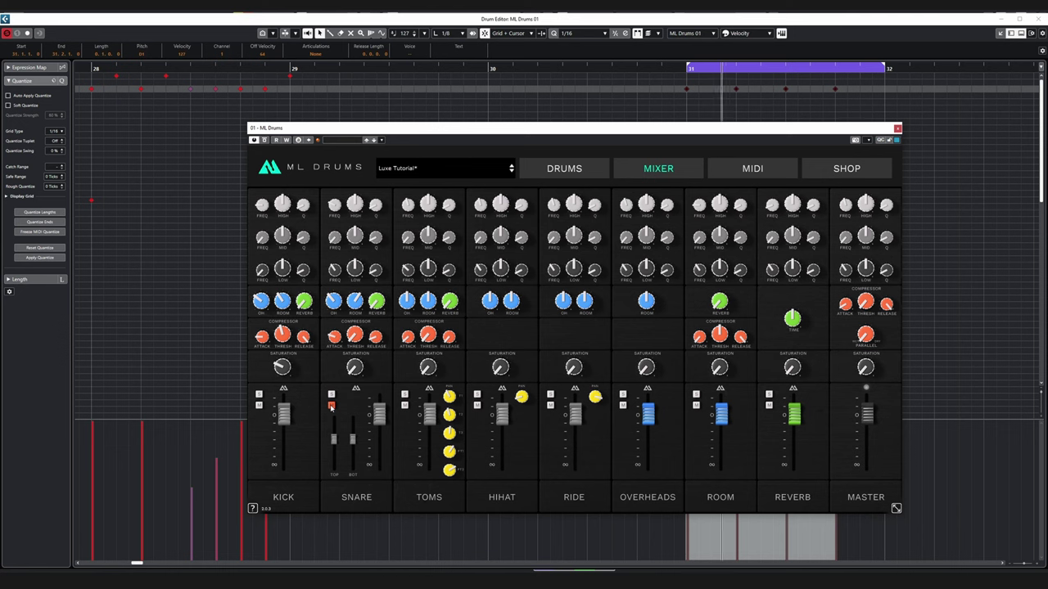
pyautogui.click(331, 406)
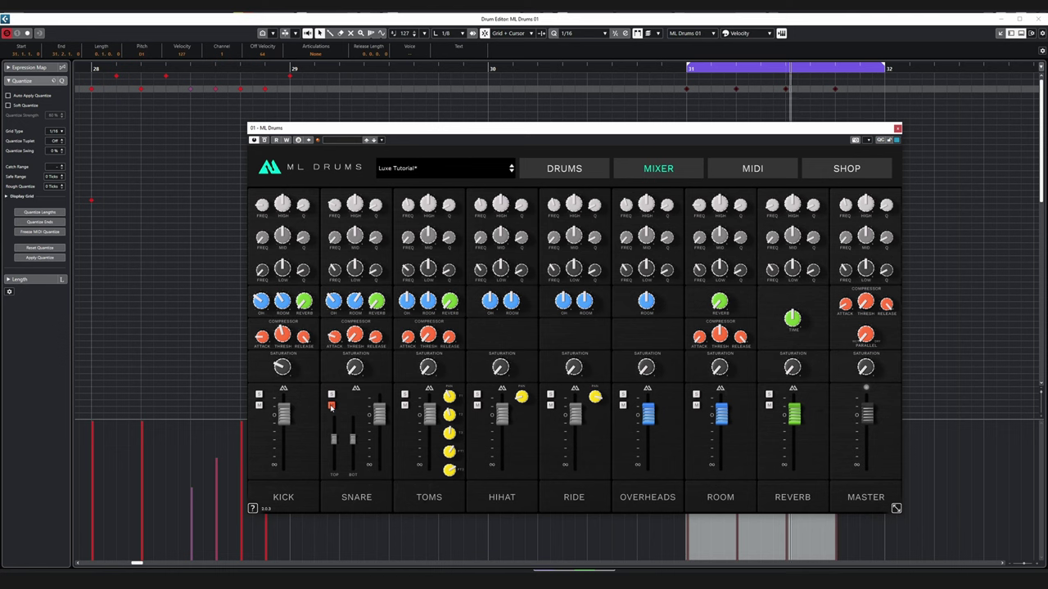
pyautogui.click(331, 405)
pyautogui.click(331, 405)
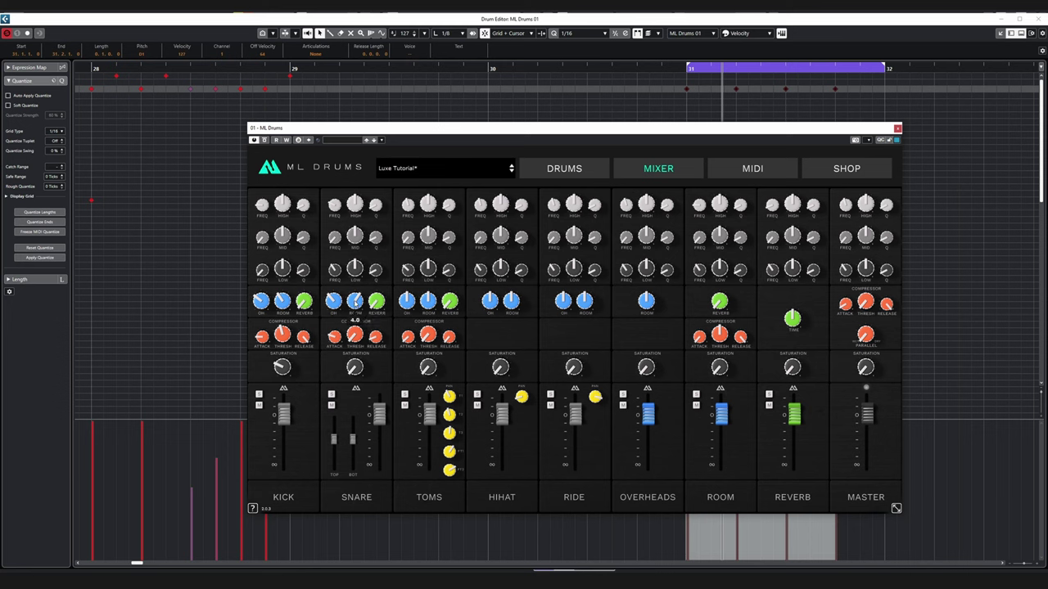
pyautogui.press('space')
pyautogui.scroll(-5, 356, 301)
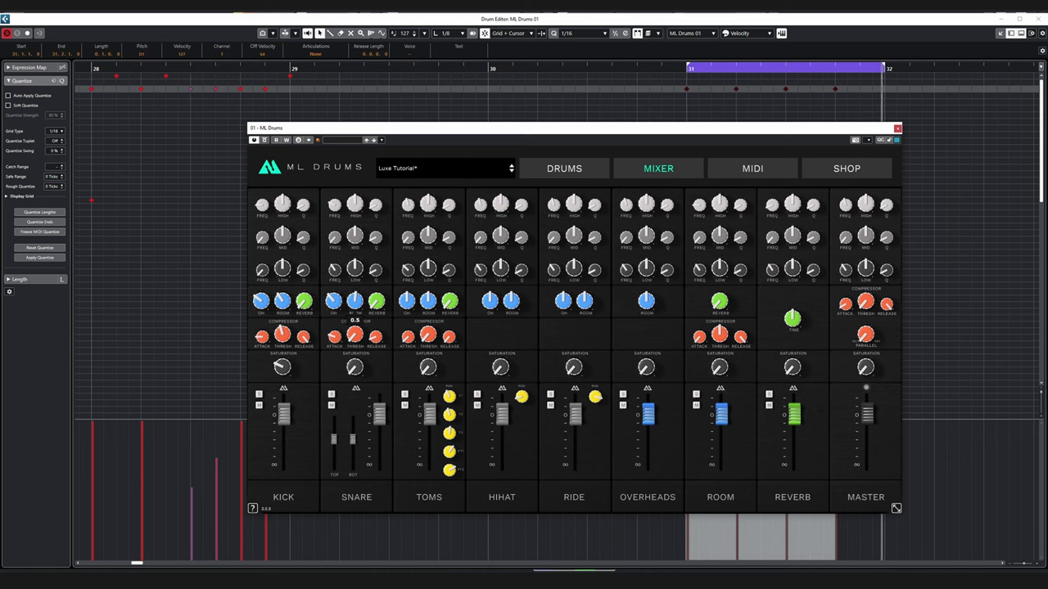
# Compare the snare channel muted, soloed and within the full mix.
pyautogui.click(332, 396)
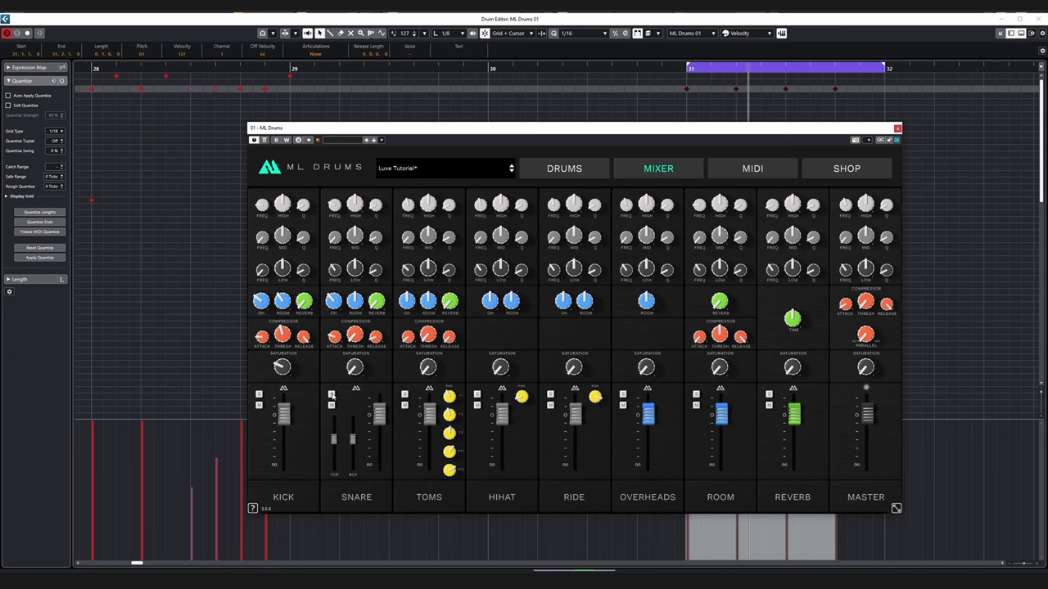
pyautogui.click(332, 395)
pyautogui.click(332, 406)
pyautogui.click(332, 406)
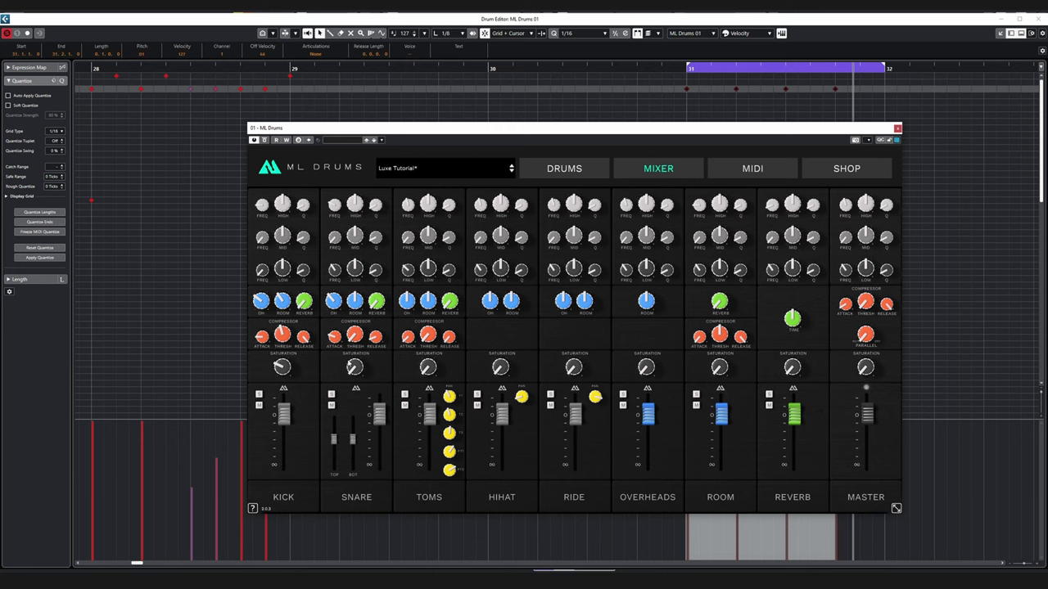
pyautogui.moveTo(355, 352)
pyautogui.click(331, 405)
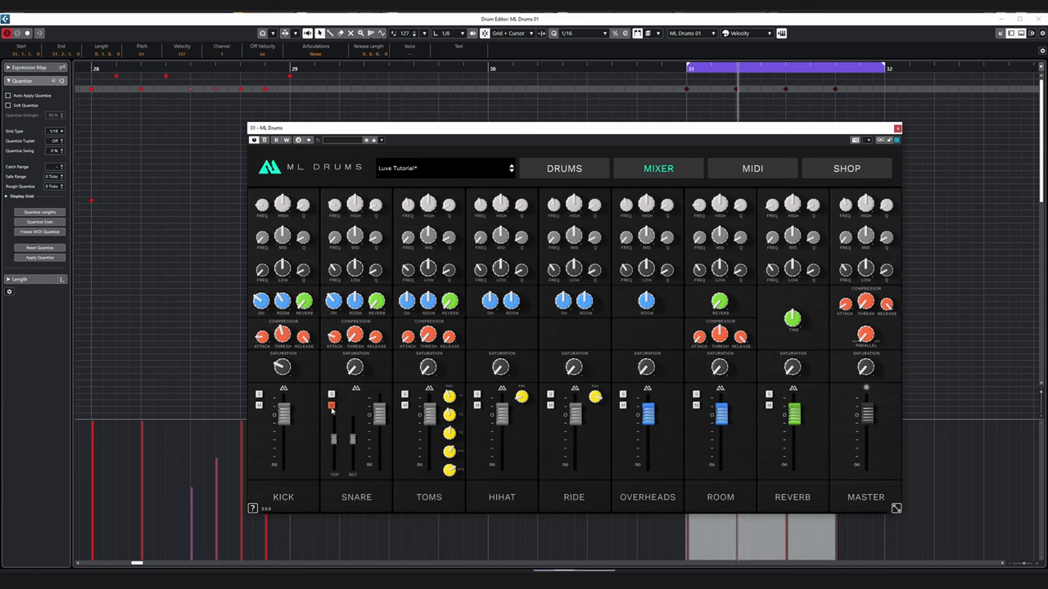
pyautogui.click(330, 396)
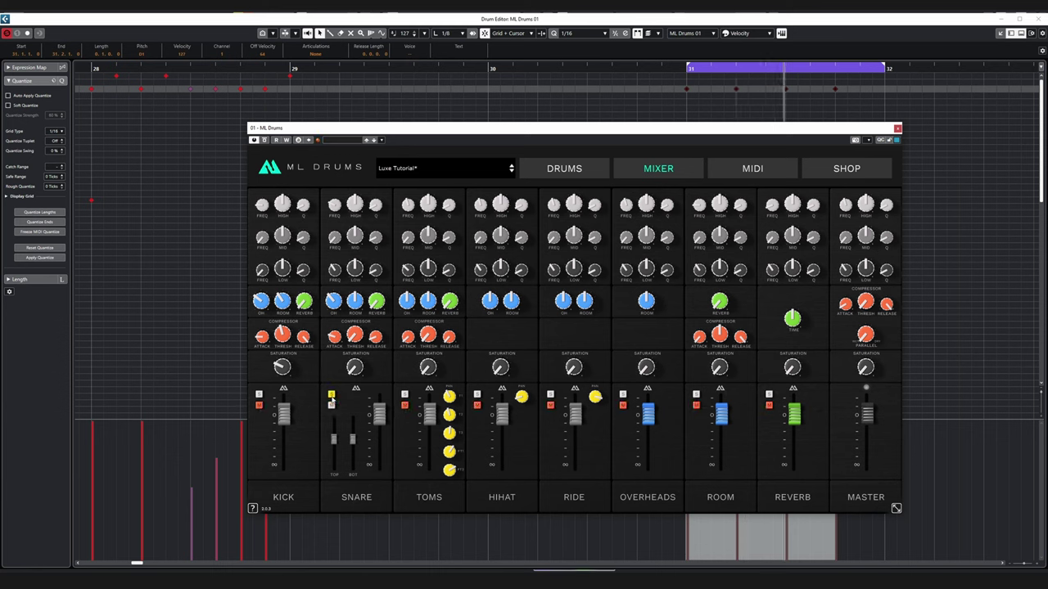
pyautogui.click(330, 396)
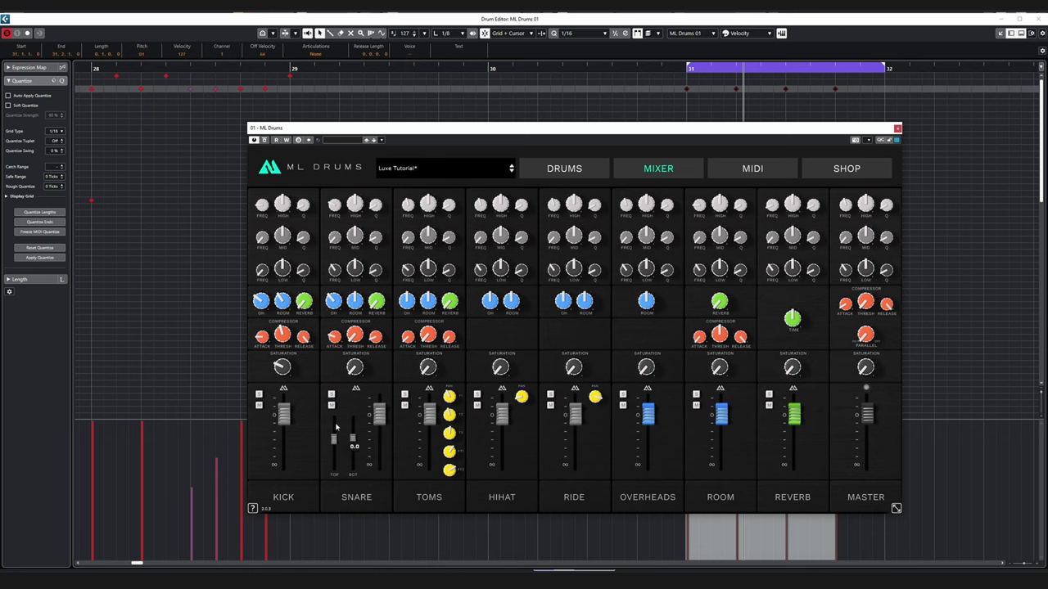
# Solo the snare channel and adjust its compressor's release time during playback.
pyautogui.moveTo(350, 337)
pyautogui.click(353, 338)
pyautogui.click(332, 394)
pyautogui.moveTo(334, 337)
pyautogui.moveTo(380, 344)
pyautogui.moveTo(374, 342); pyautogui.dragTo(374, 338)
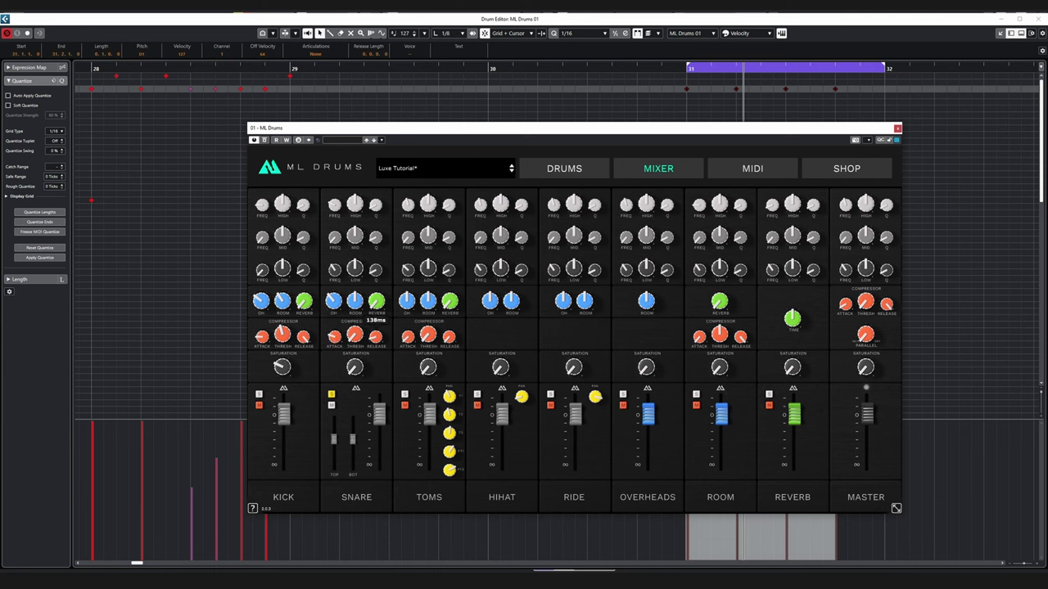
pyautogui.scroll(6, 375, 337)
pyautogui.scroll(3, 376, 337)
# Shorten the snare compressor's attack time while the snare is soloed.
pyautogui.moveTo(335, 336)
pyautogui.scroll(-1, 333, 337)
pyautogui.scroll(-3, 334, 337)
pyautogui.scroll(-10, 333, 337)
pyautogui.scroll(1, 334, 336)
pyautogui.scroll(1, 334, 336)
pyautogui.moveTo(376, 341)
# Sweep the snare compressor's threshold up to 31.5 and back below 28.0 during playback.
pyautogui.moveTo(354, 339); pyautogui.dragTo(354, 320)
pyautogui.scroll(10, 353, 342)
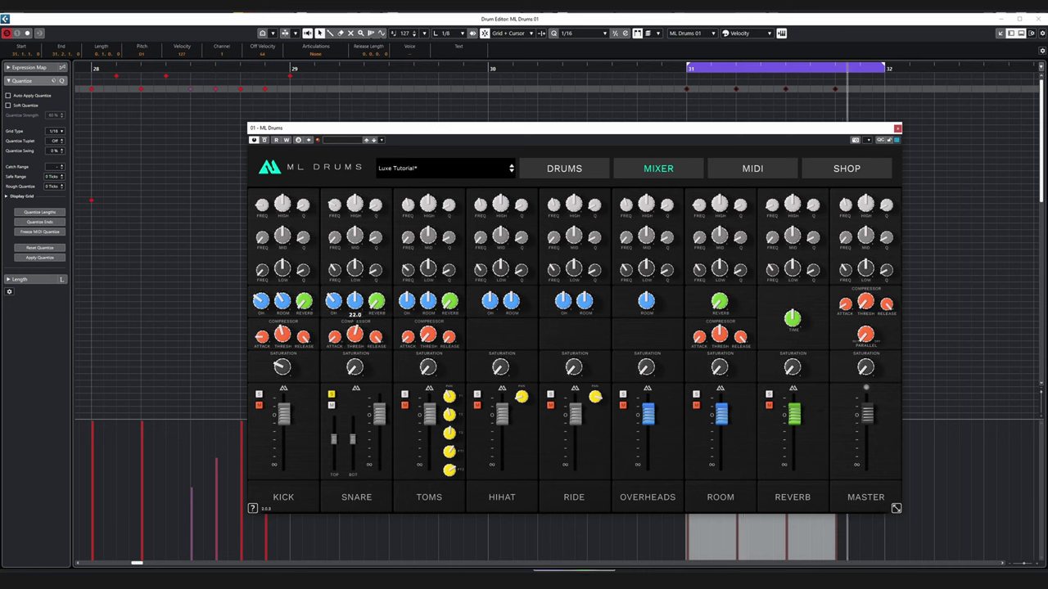
pyautogui.scroll(2, 354, 343)
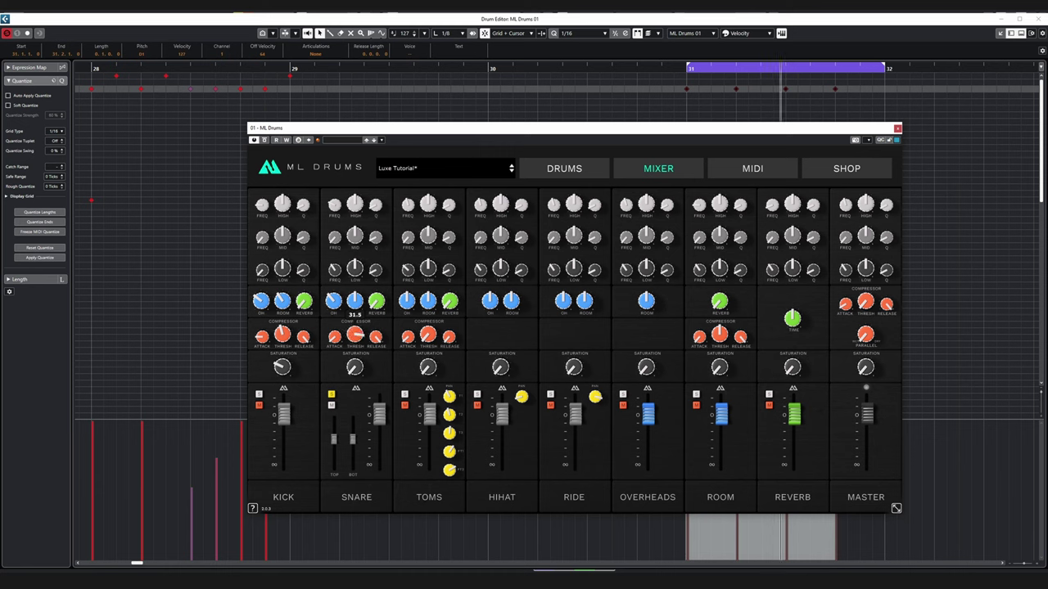
pyautogui.scroll(-2, 354, 336)
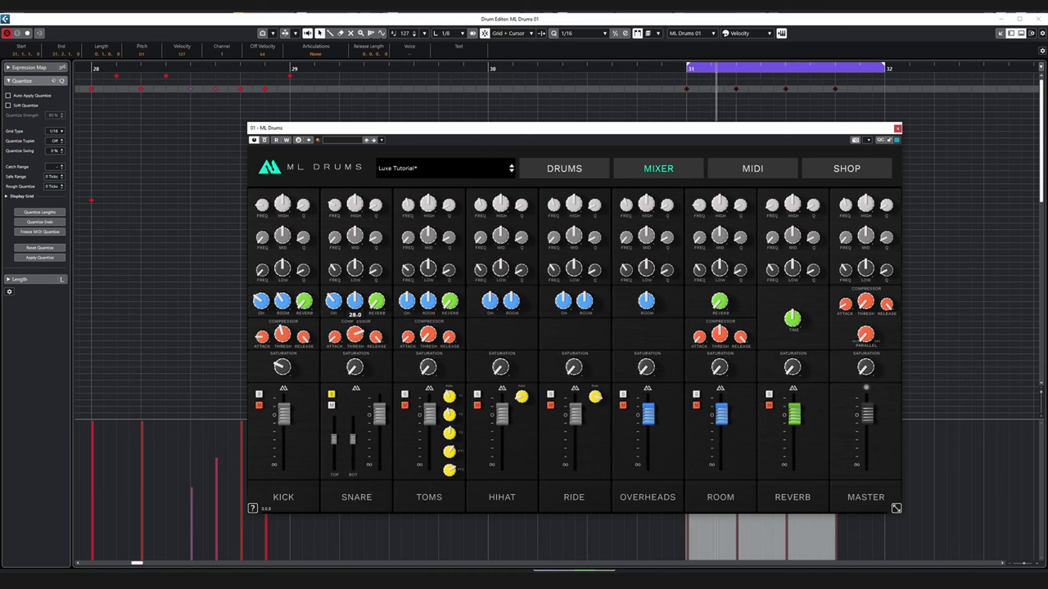
pyautogui.scroll(-2, 354, 335)
pyautogui.scroll(-1, 353, 336)
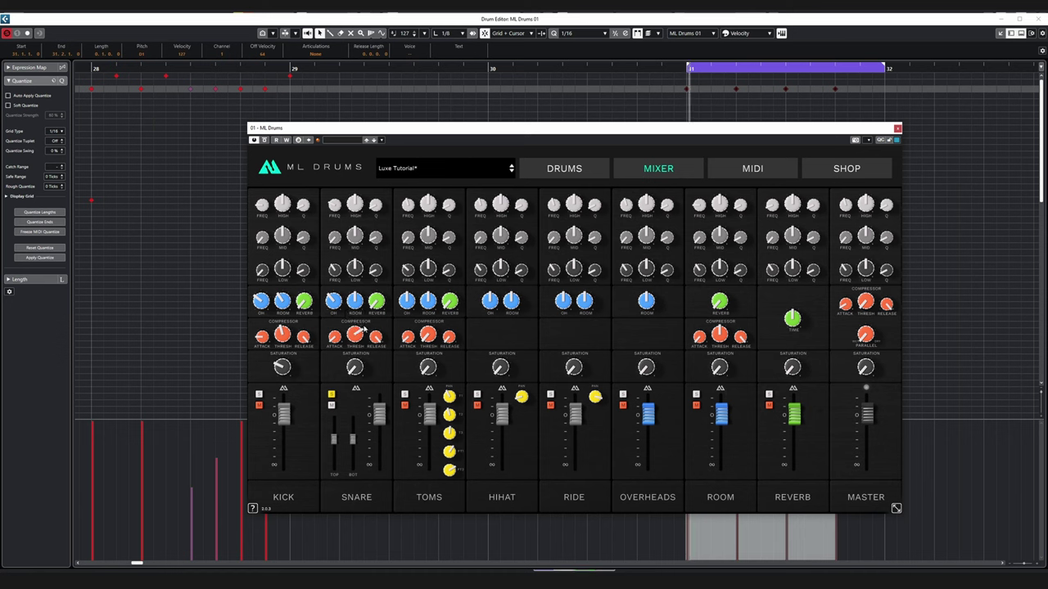
pyautogui.scroll(3, 354, 336)
# Compare the snare compressor's threshold at 18.0 and 23.5, and settle slightly above 23.5.
pyautogui.moveTo(335, 338)
pyautogui.moveTo(358, 334); pyautogui.dragTo(357, 313)
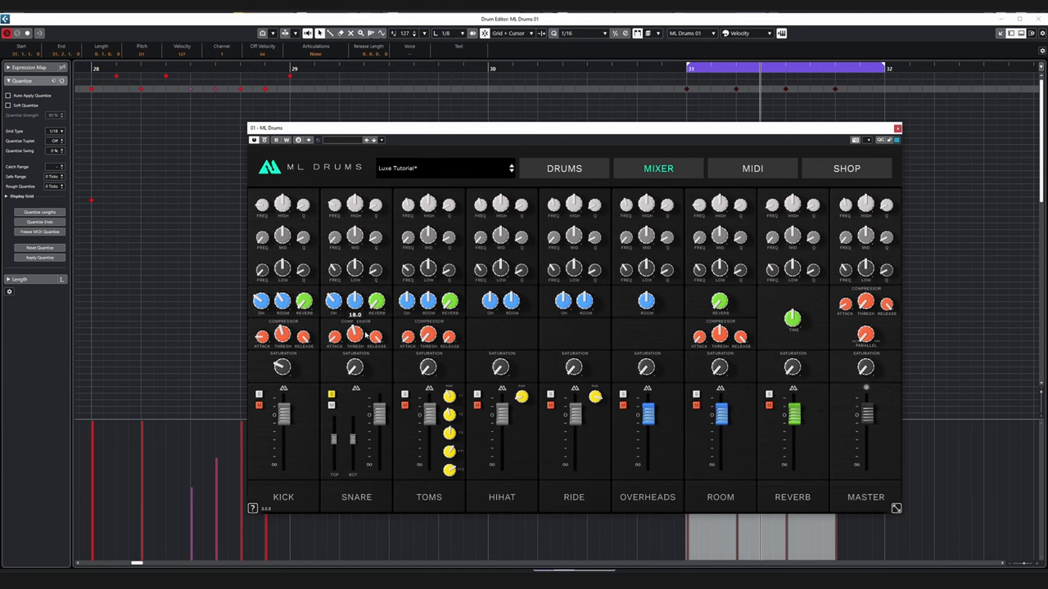
pyautogui.moveTo(348, 335)
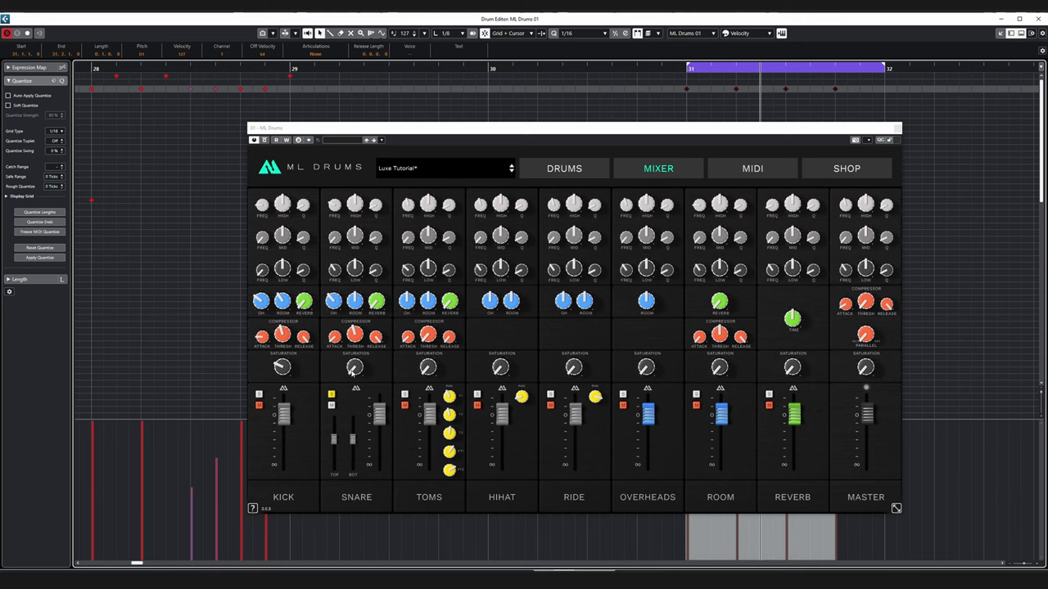
pyautogui.moveTo(349, 378)
pyautogui.moveTo(354, 334)
pyautogui.moveTo(354, 334)
pyautogui.mouseDown()
pyautogui.moveTo(355, 325)
pyautogui.moveTo(357, 337)
pyautogui.mouseUp()
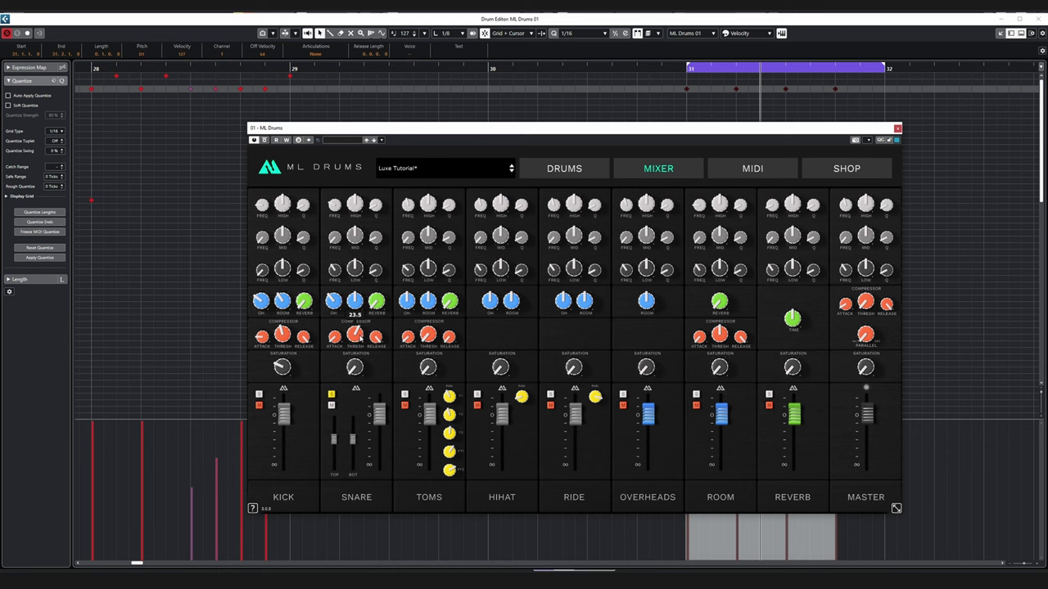
pyautogui.press('space')
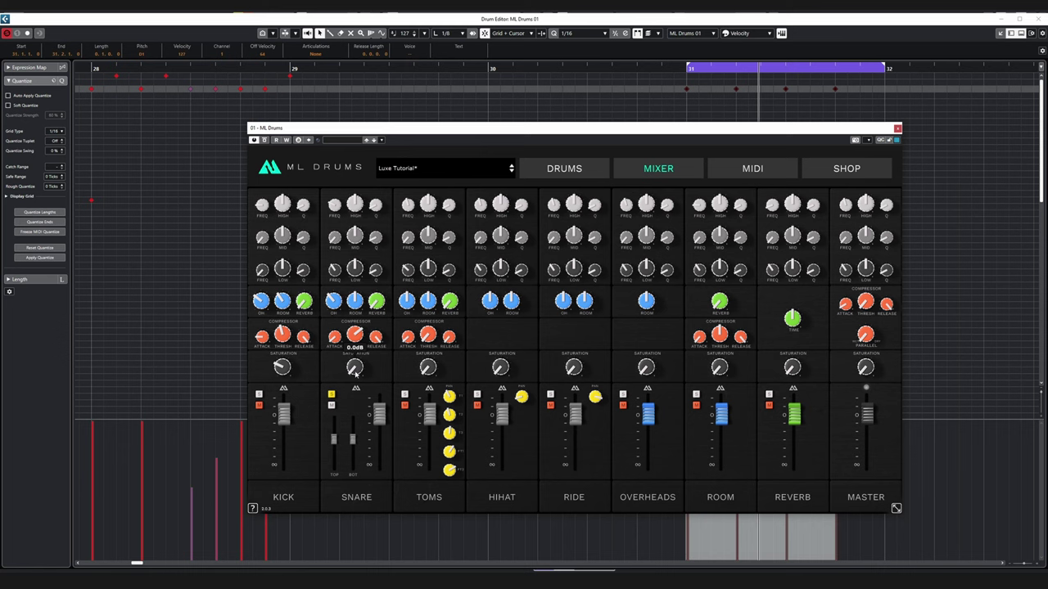
# Play the soloed snare and raise its saturation to 12.0 dB.
pyautogui.press('space')
pyautogui.moveTo(357, 370); pyautogui.dragTo(355, 341)
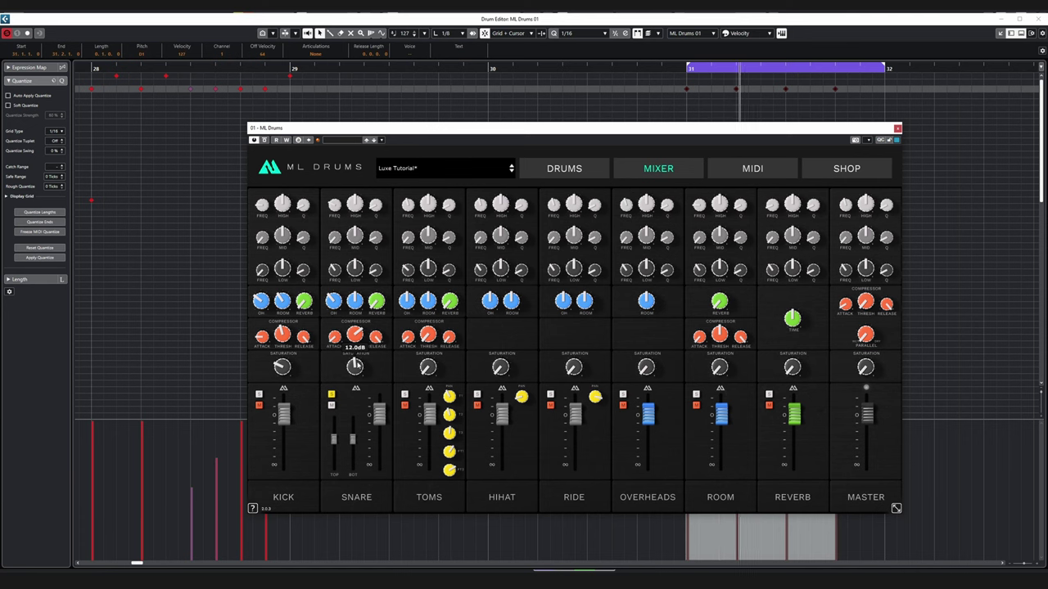
# Lower the snare's compressor threshold and reduce its saturation to a slight amount while the snare plays soloed.
pyautogui.moveTo(354, 439)
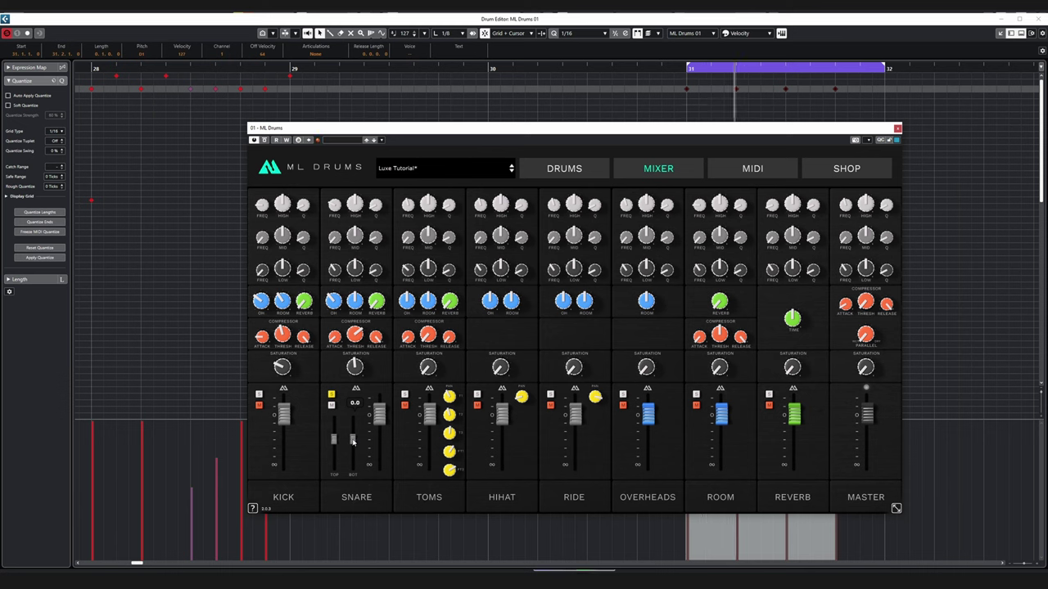
pyautogui.moveTo(353, 441)
pyautogui.mouseDown()
pyautogui.moveTo(352, 453)
pyautogui.moveTo(352, 441)
pyautogui.mouseUp()
pyautogui.moveTo(353, 445)
pyautogui.moveTo(358, 343)
pyautogui.moveTo(357, 341); pyautogui.dragTo(357, 383)
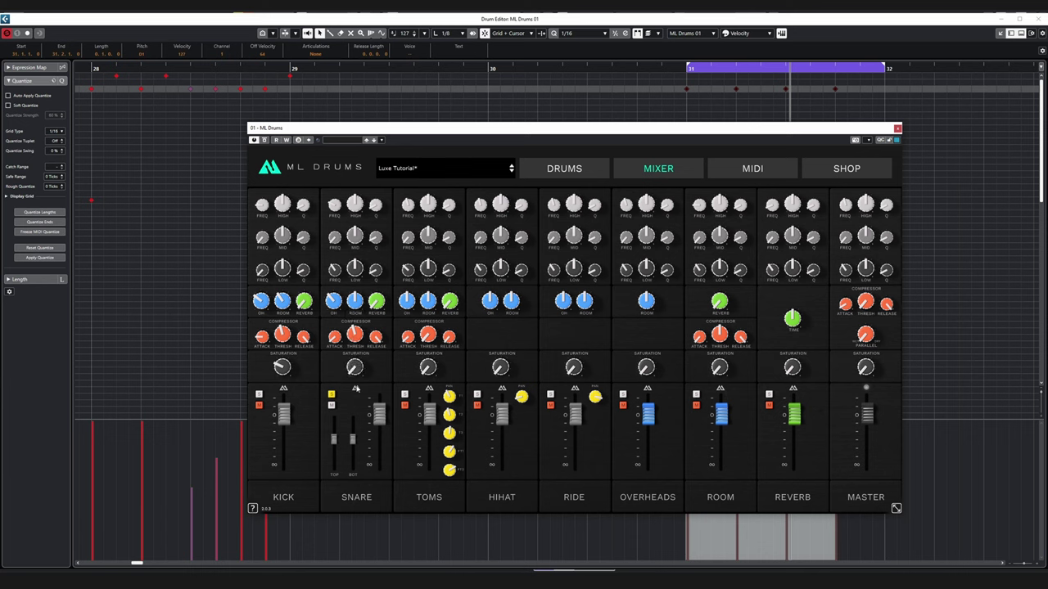
pyautogui.moveTo(355, 368); pyautogui.dragTo(354, 390)
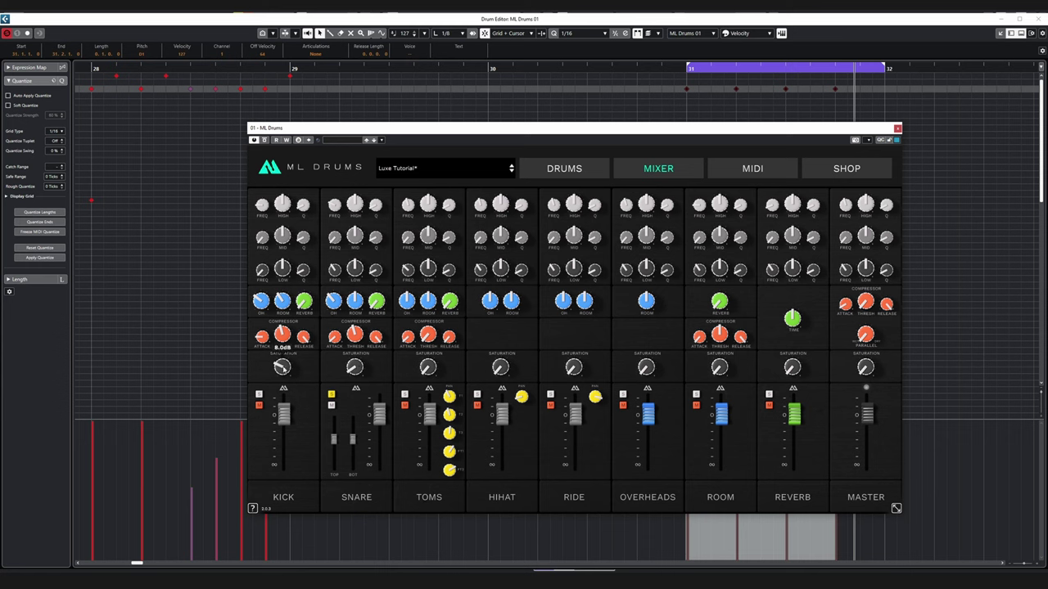
pyautogui.moveTo(365, 373)
# Try adjusting the snare's high EQ band during soloed playback.
pyautogui.moveTo(353, 201)
pyautogui.moveTo(360, 278)
pyautogui.moveTo(354, 203); pyautogui.dragTo(354, 199)
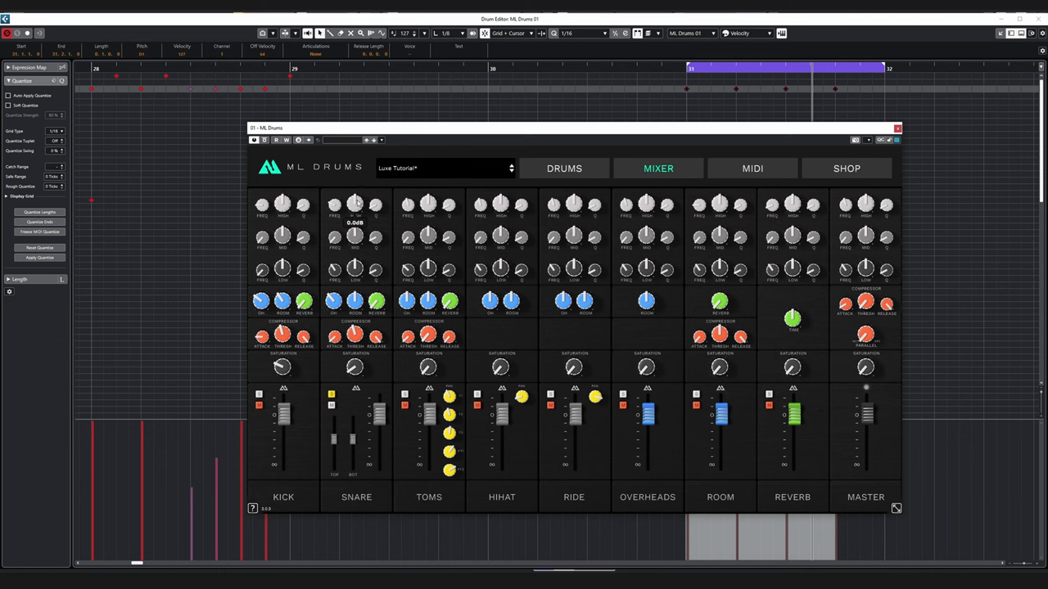
pyautogui.moveTo(356, 202); pyautogui.dragTo(357, 202)
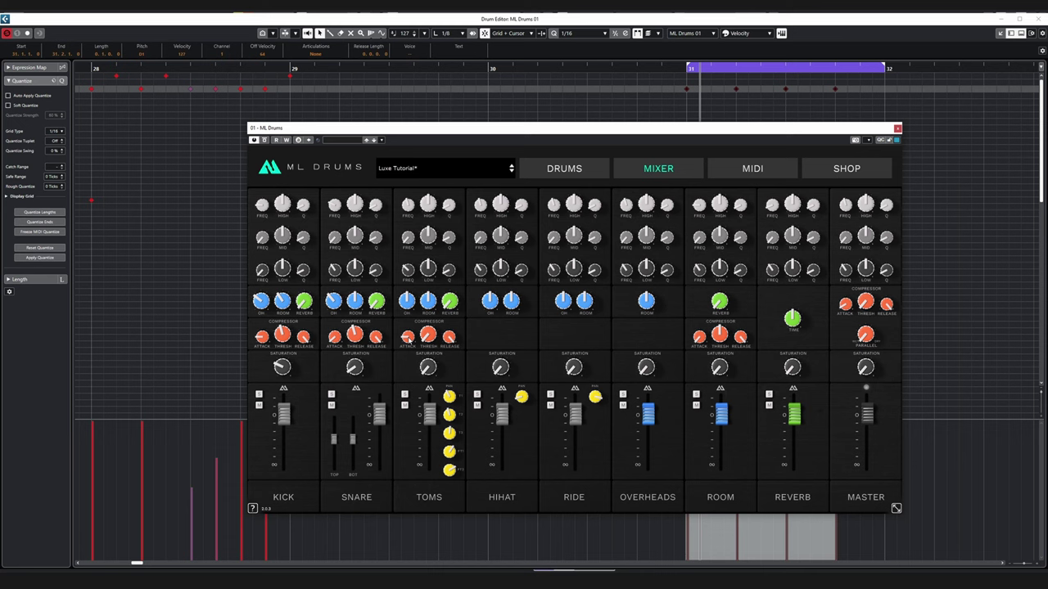
# Raise the toms' compressor threshold and saturation to amounts similar to the kick channel.
pyautogui.moveTo(434, 343); pyautogui.dragTo(433, 343)
pyautogui.moveTo(426, 373)
pyautogui.moveTo(426, 368); pyautogui.dragTo(426, 355)
pyautogui.moveTo(428, 336); pyautogui.dragTo(428, 322)
pyautogui.moveTo(427, 320); pyautogui.dragTo(428, 320)
# Move the four looped hits from the snare lane to the tom lane and play the loop.
pyautogui.moveTo(452, 344)
pyautogui.moveTo(430, 304)
pyautogui.moveTo(428, 273)
pyautogui.click(874, 92)
pyautogui.moveTo(427, 274)
pyautogui.moveTo(431, 309)
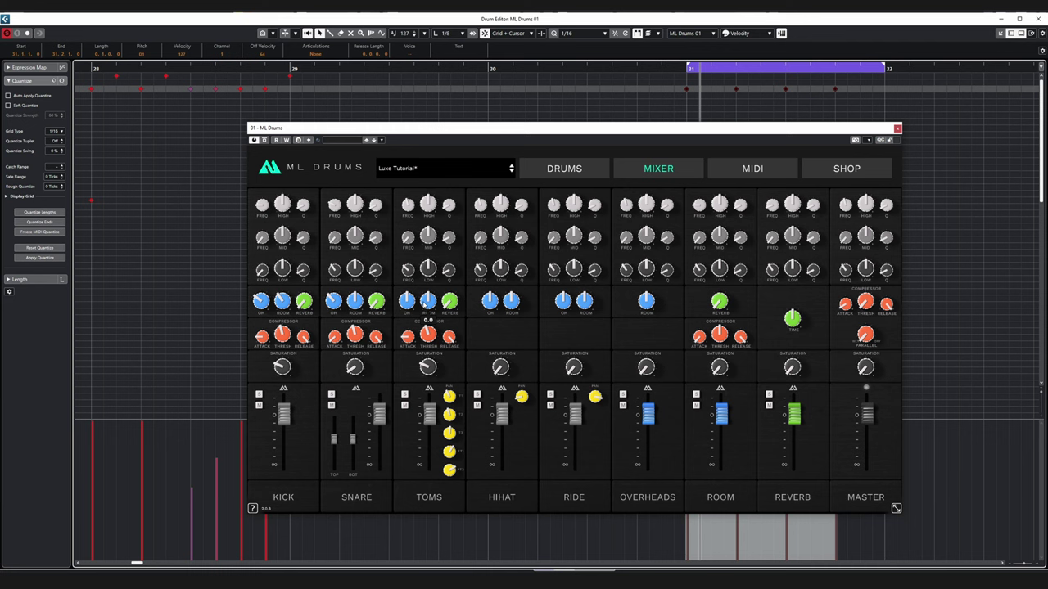
pyautogui.moveTo(508, 245)
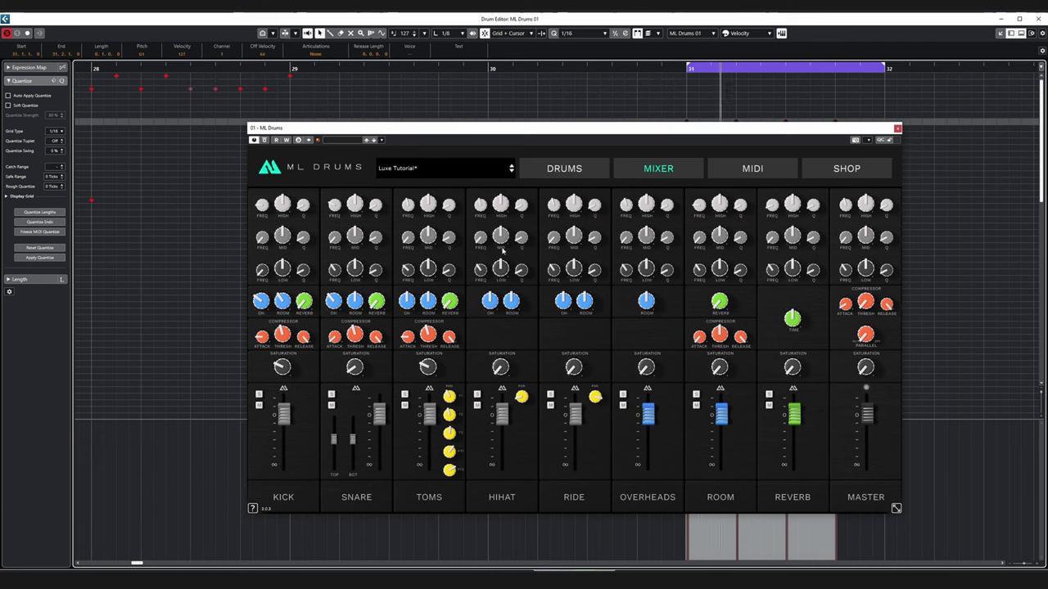
# Set the toms' OH level to -3.5 and balance their room level, trying -10.0, during playback.
pyautogui.moveTo(407, 297)
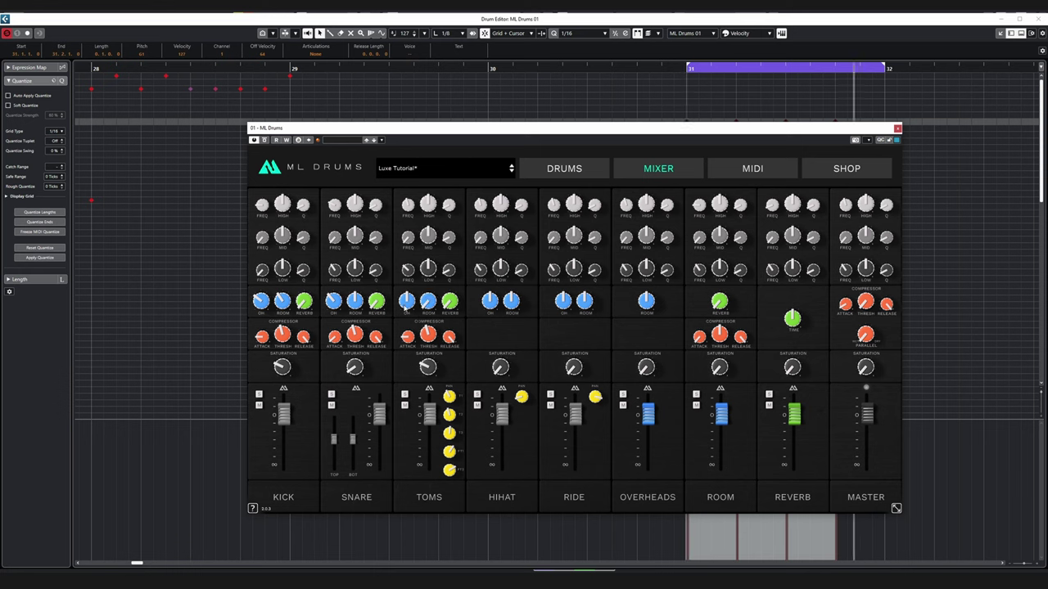
pyautogui.moveTo(407, 300); pyautogui.dragTo(407, 270)
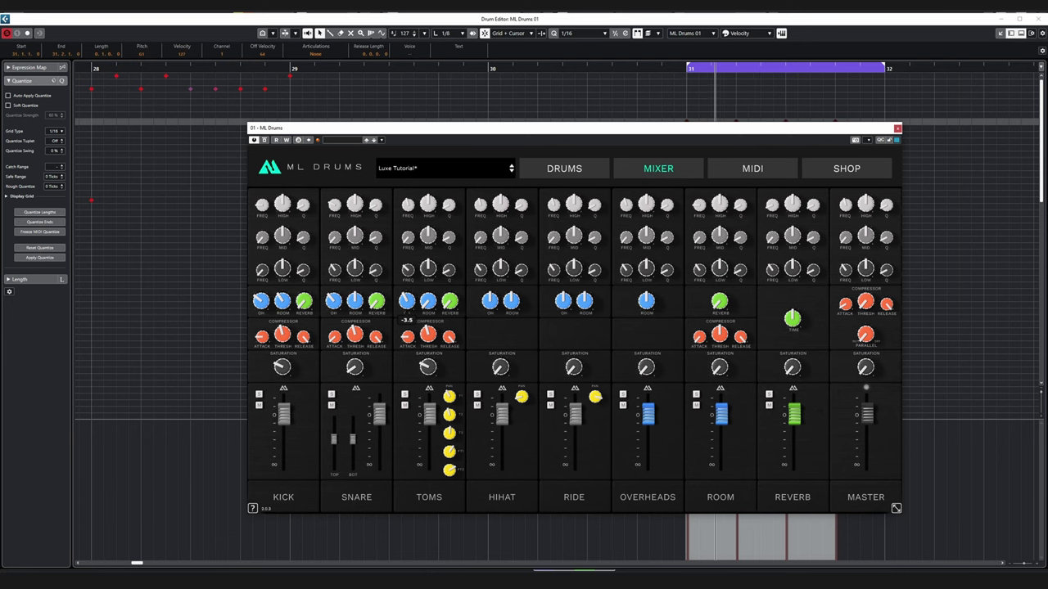
pyautogui.moveTo(430, 309)
pyautogui.mouseDown()
pyautogui.moveTo(428, 270)
pyautogui.moveTo(428, 307)
pyautogui.mouseUp()
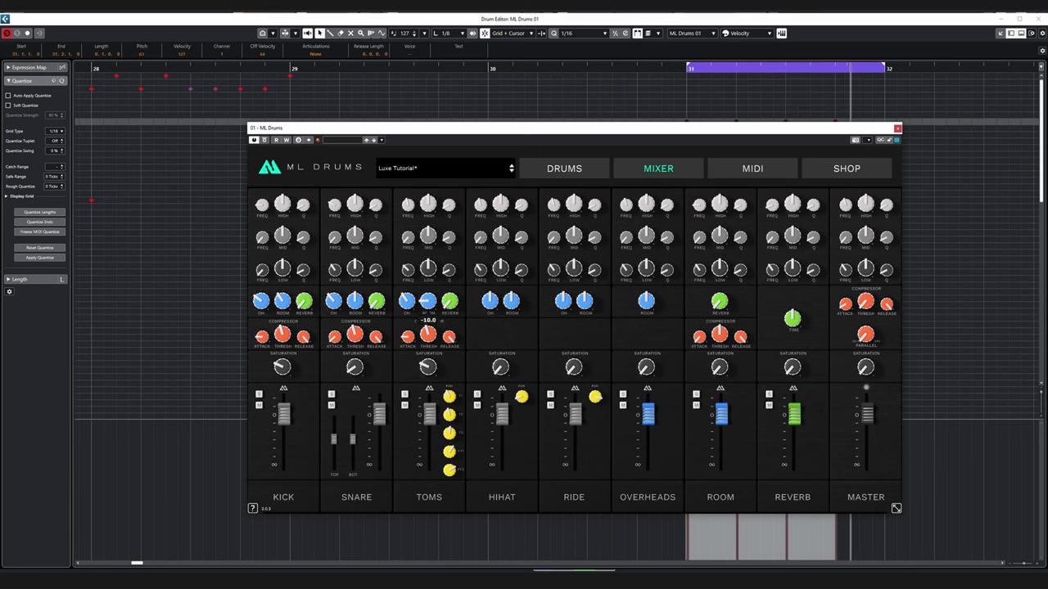
pyautogui.moveTo(428, 308); pyautogui.dragTo(428, 306)
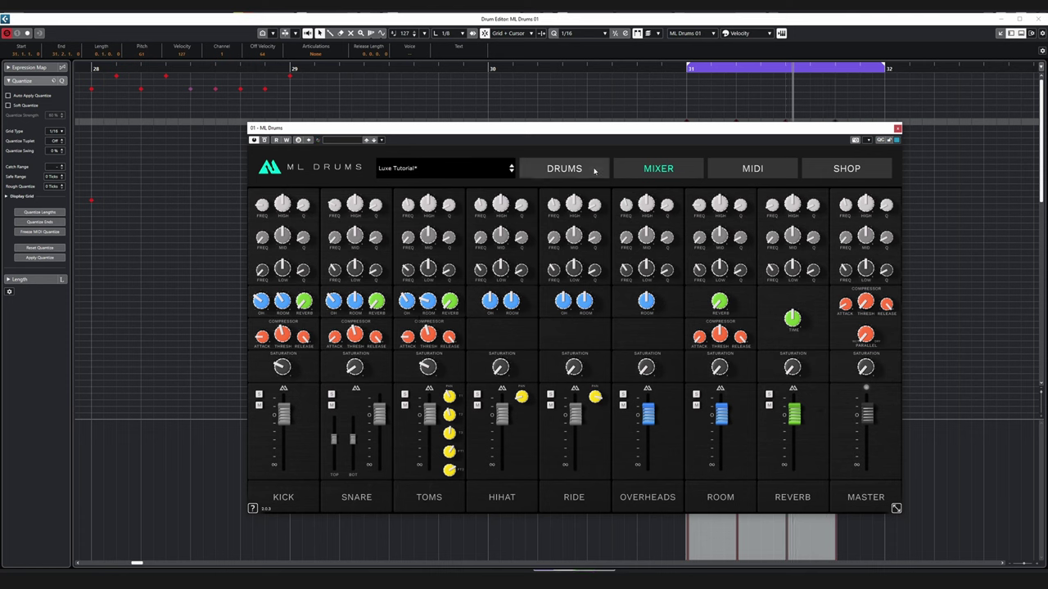
pyautogui.moveTo(416, 308)
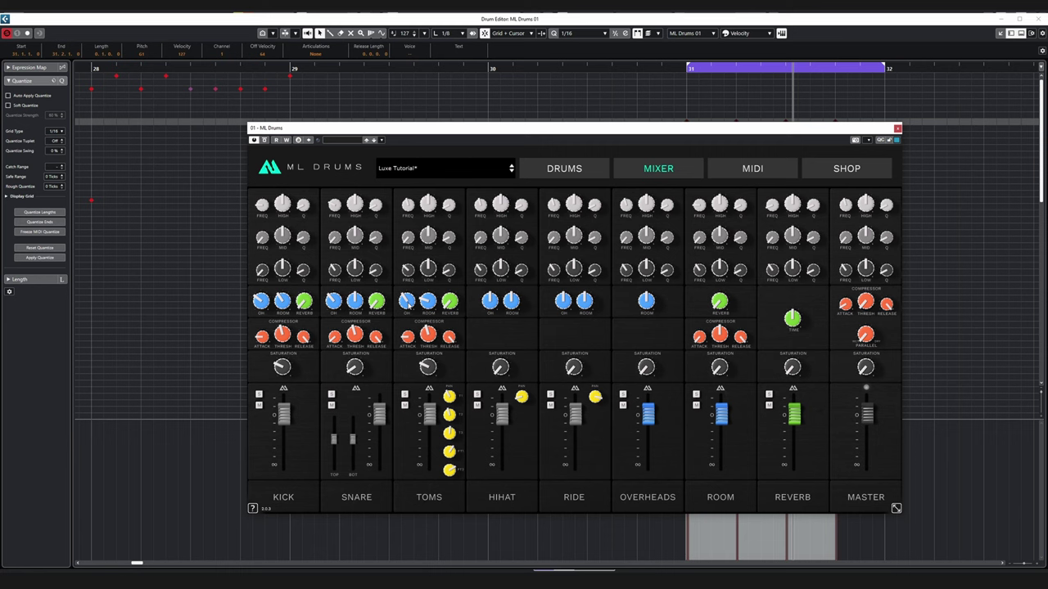
# Ramp the velocities of the four looped tom hits from soft to loud and play the loop.
pyautogui.moveTo(450, 473)
pyautogui.moveTo(428, 337)
pyautogui.moveTo(736, 128); pyautogui.dragTo(489, 144)
pyautogui.moveTo(691, 524)
pyautogui.mouseDown()
pyautogui.moveTo(786, 480)
pyautogui.moveTo(797, 436)
pyautogui.moveTo(798, 445)
pyautogui.mouseUp()
pyautogui.press('space')
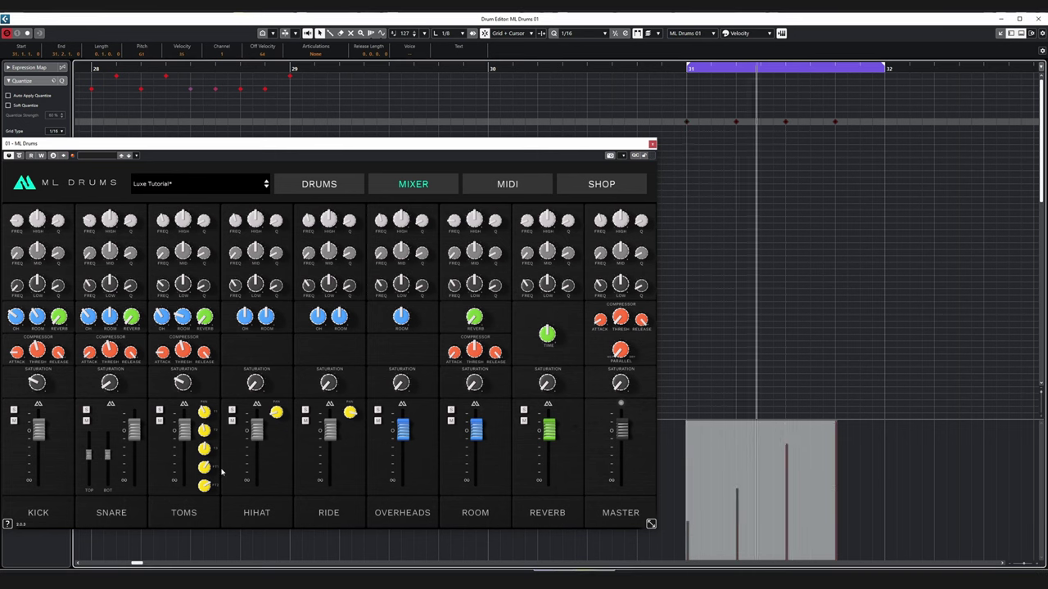
# Lower the toms' compressor threshold while the velocity ramp plays, and reposition the plug-in window over the editor.
pyautogui.moveTo(183, 317); pyautogui.dragTo(182, 327)
pyautogui.moveTo(326, 149); pyautogui.dragTo(481, 117)
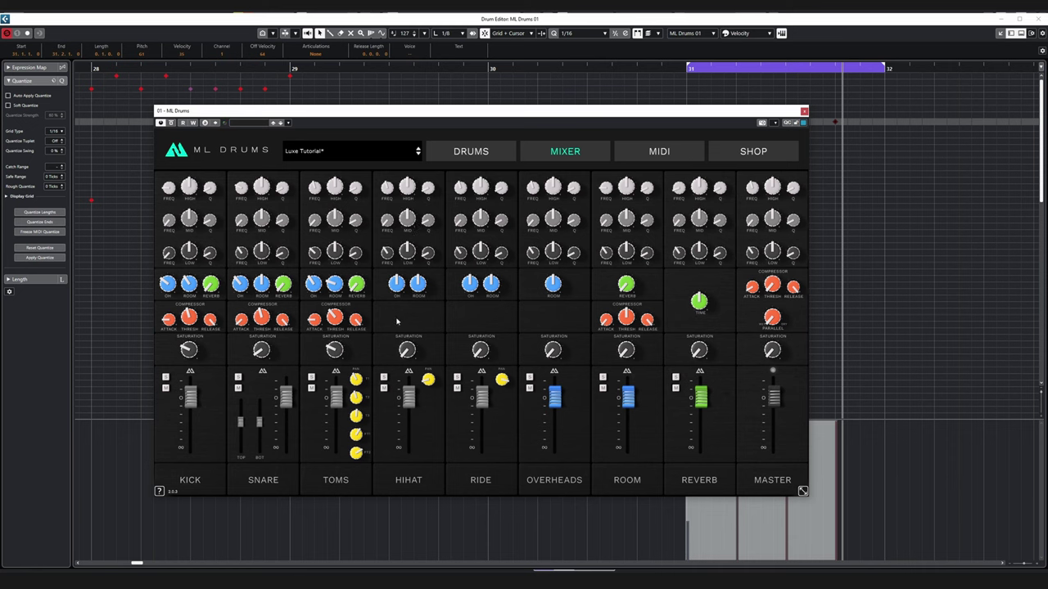
pyautogui.moveTo(332, 323)
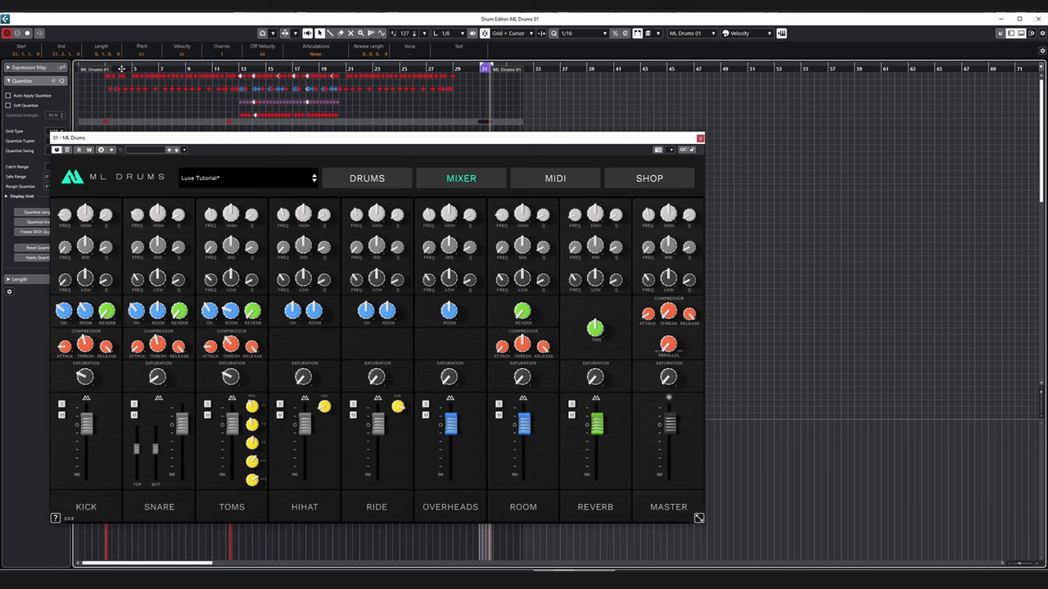
# Zoom the editor out to the main groove and play the full kit from bar 3.
pyautogui.moveTo(115, 67); pyautogui.dragTo(105, 205)
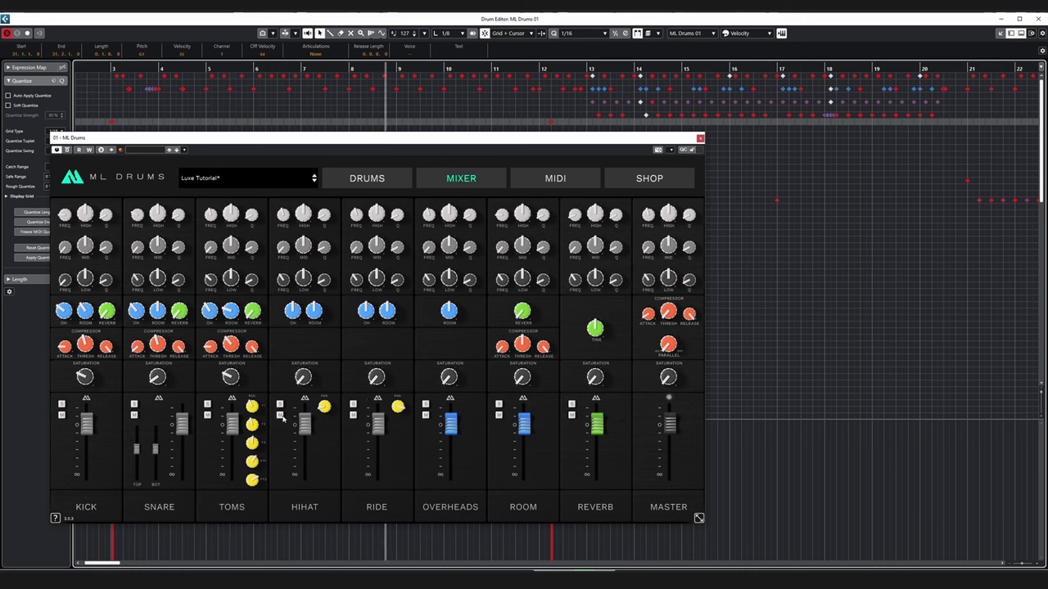
pyautogui.moveTo(332, 413)
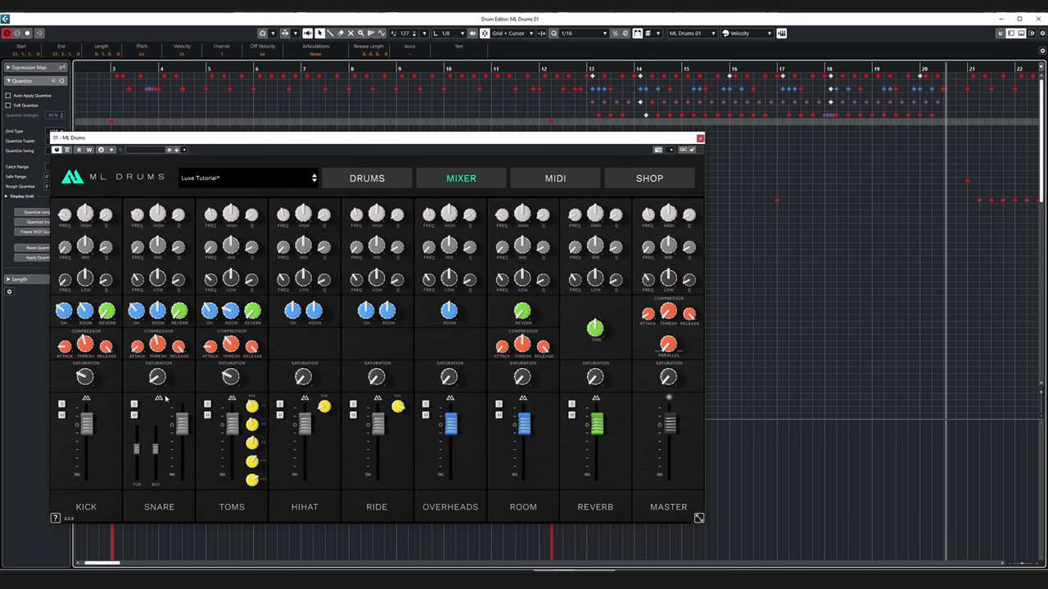
pyautogui.moveTo(225, 389)
pyautogui.click(112, 67)
pyautogui.press('space')
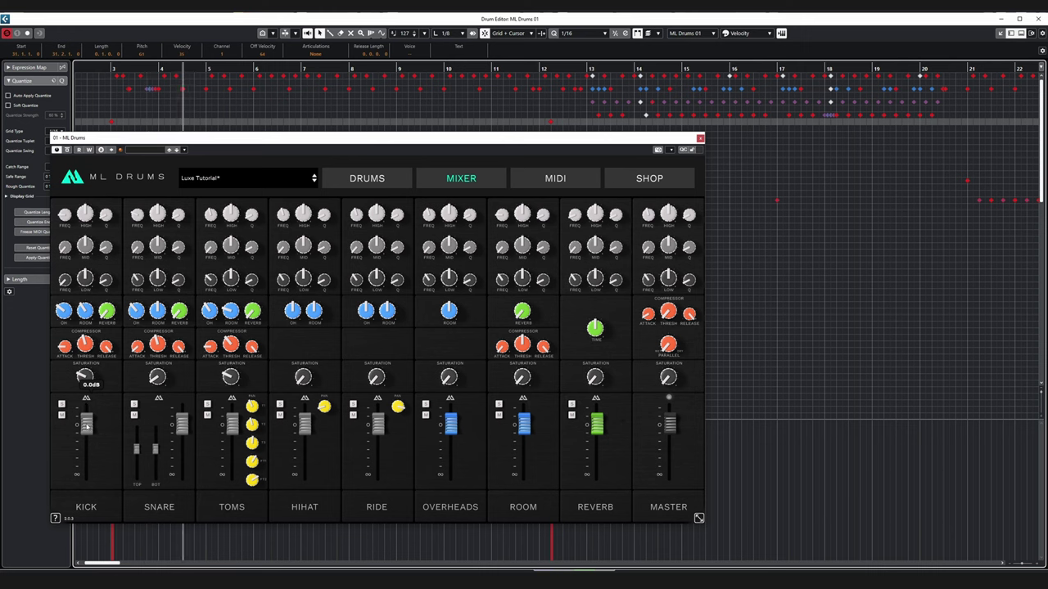
# Lower the kick fader to -2.3 dB and cut its low EQ band, trying -1.8 dB, during playback.
pyautogui.moveTo(87, 427)
pyautogui.mouseDown()
pyautogui.moveTo(86, 442)
pyautogui.moveTo(86, 425)
pyautogui.mouseUp()
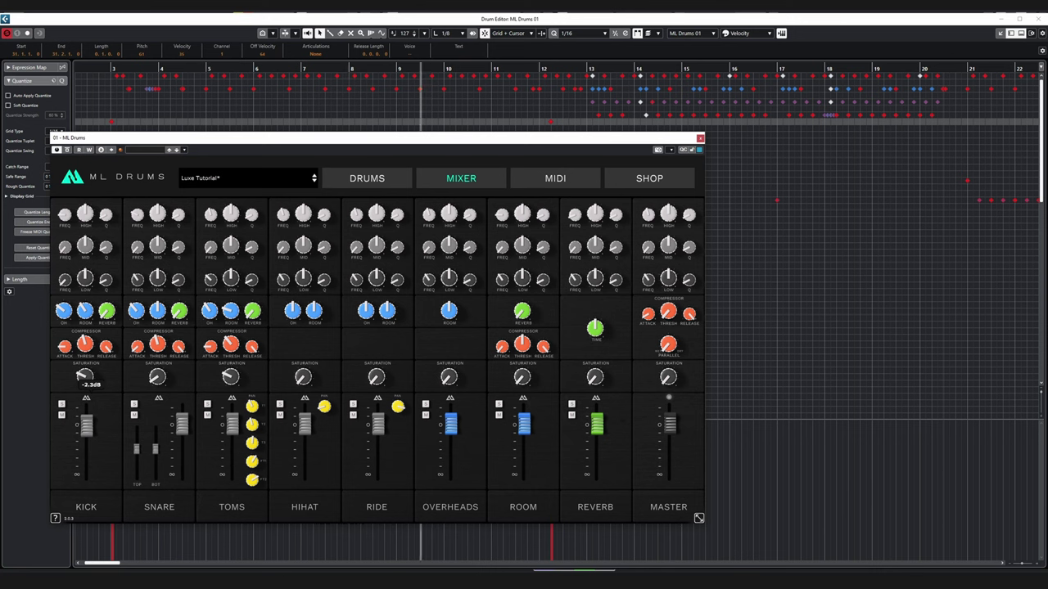
pyautogui.moveTo(85, 279); pyautogui.dragTo(85, 289)
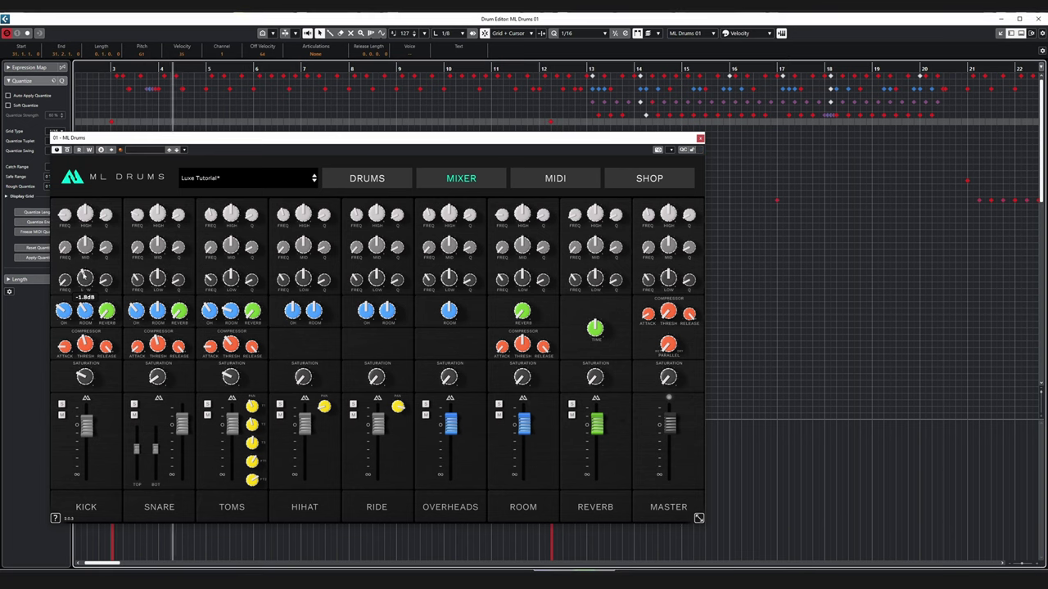
pyautogui.moveTo(83, 275); pyautogui.dragTo(83, 328)
pyautogui.moveTo(83, 277); pyautogui.dragTo(83, 278)
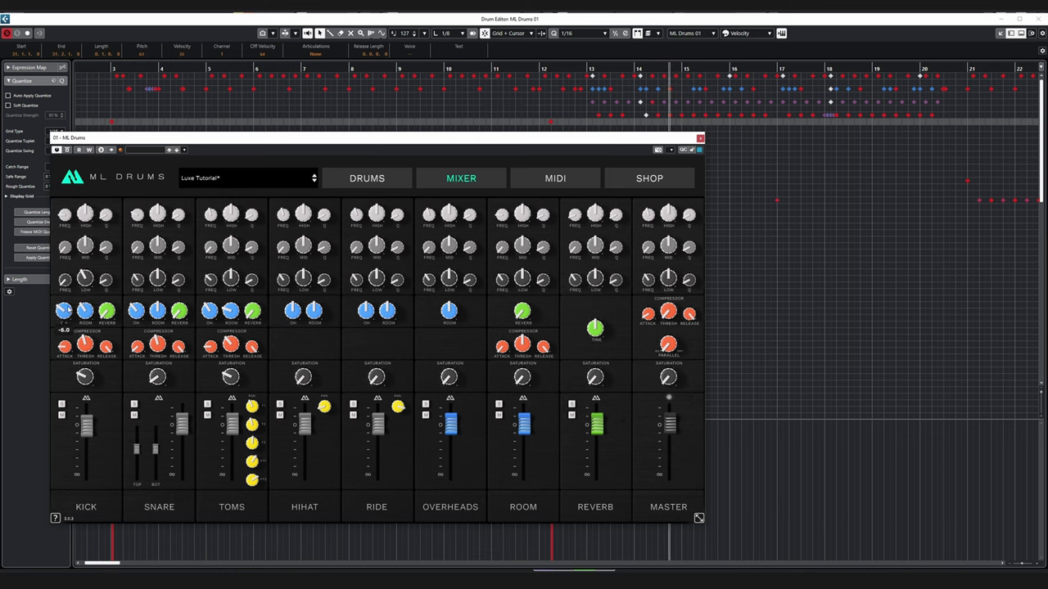
pyautogui.moveTo(85, 310); pyautogui.dragTo(84, 310)
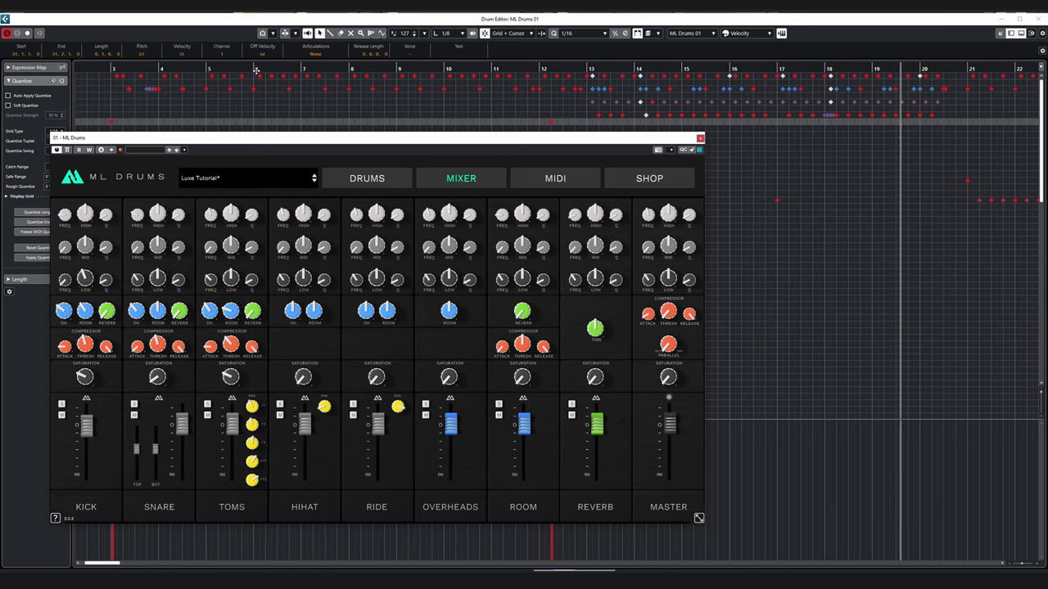
pyautogui.moveTo(92, 417)
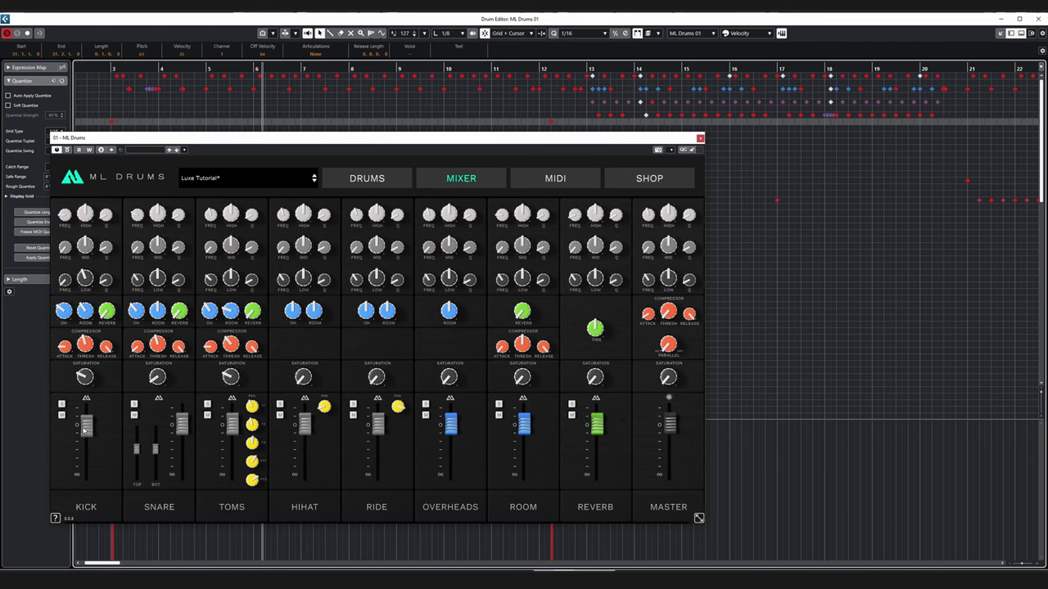
pyautogui.moveTo(92, 285)
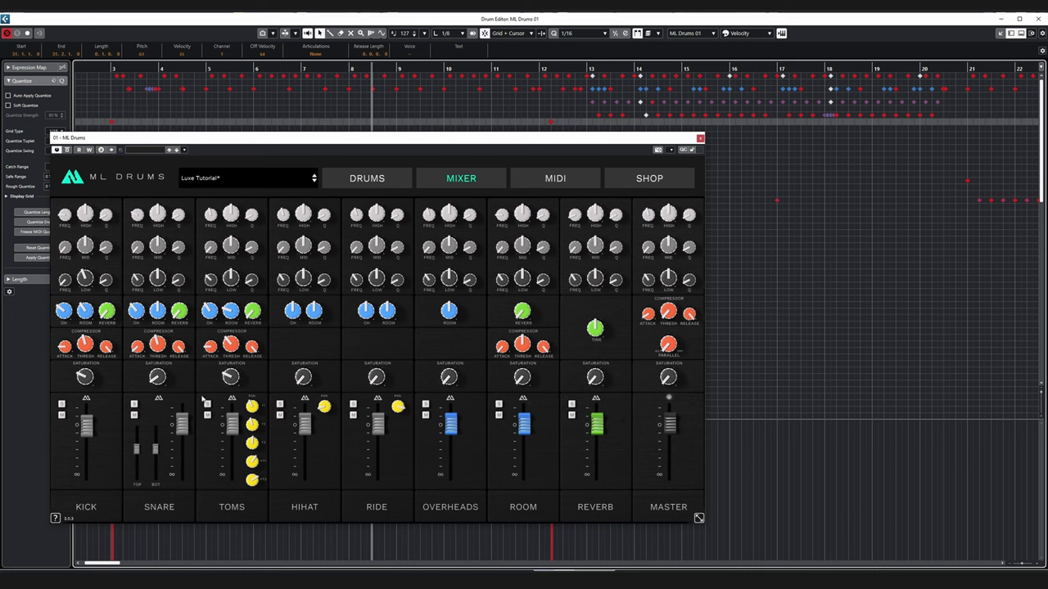
# Raise the snare fader to 2.5 dB during playback and return to just before bar 5.
pyautogui.moveTo(186, 423)
pyautogui.moveTo(185, 423); pyautogui.dragTo(186, 422)
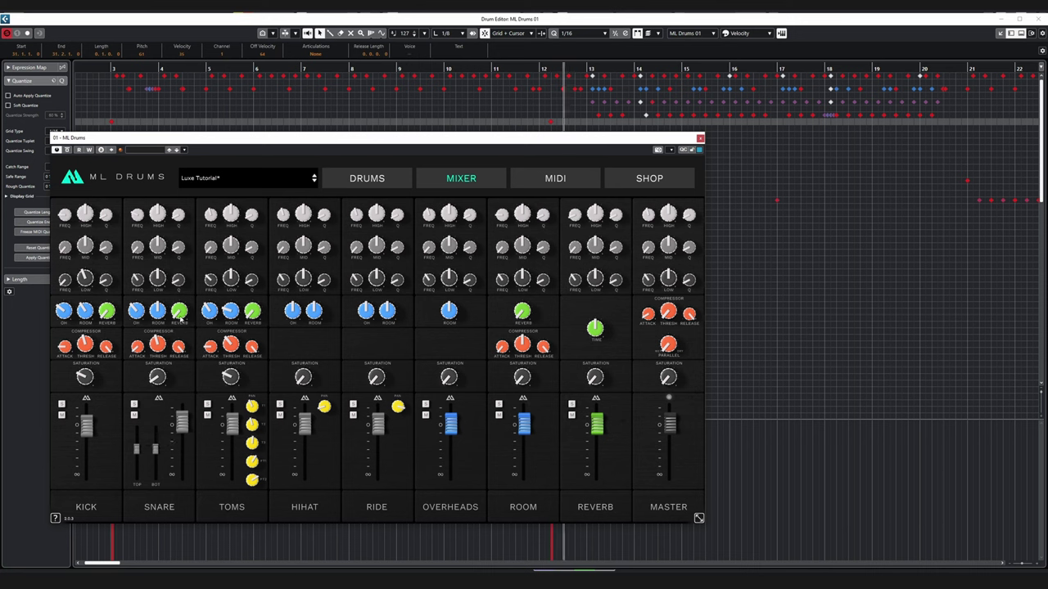
pyautogui.moveTo(182, 423); pyautogui.dragTo(182, 425)
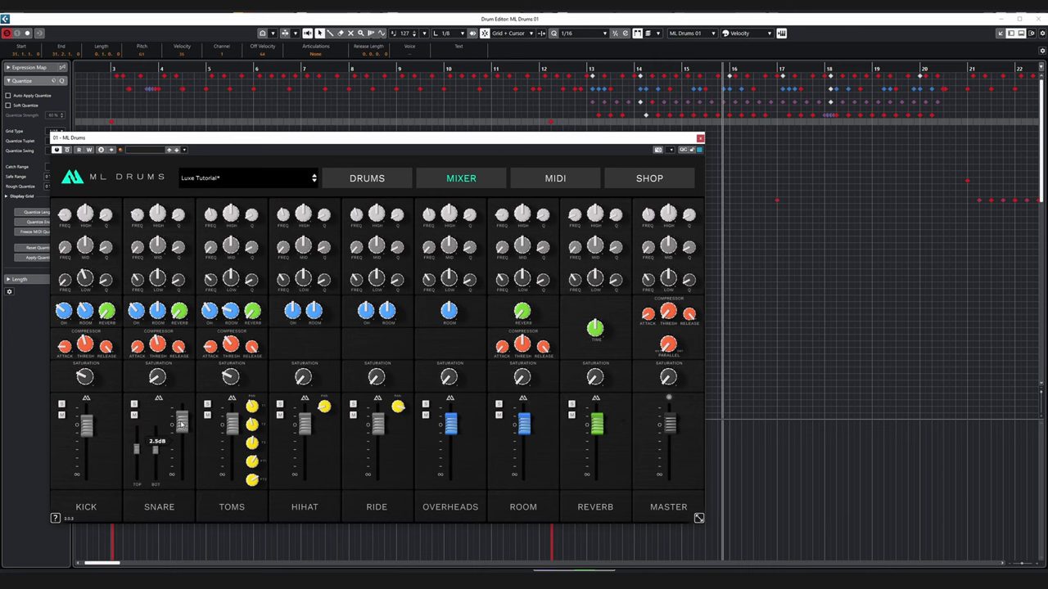
pyautogui.moveTo(181, 425); pyautogui.dragTo(182, 424)
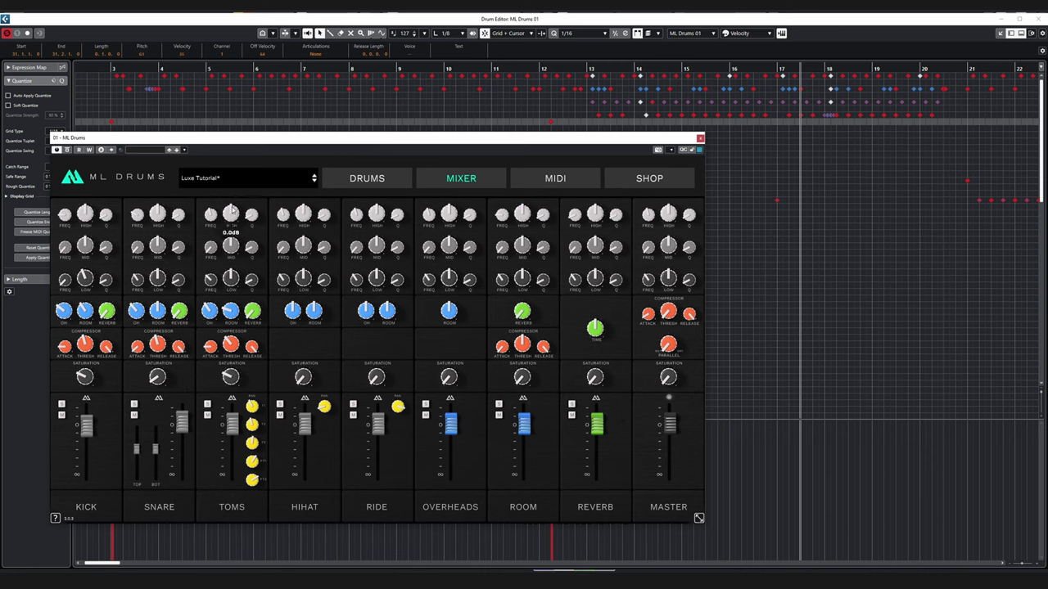
pyautogui.click(199, 68)
pyautogui.moveTo(185, 428)
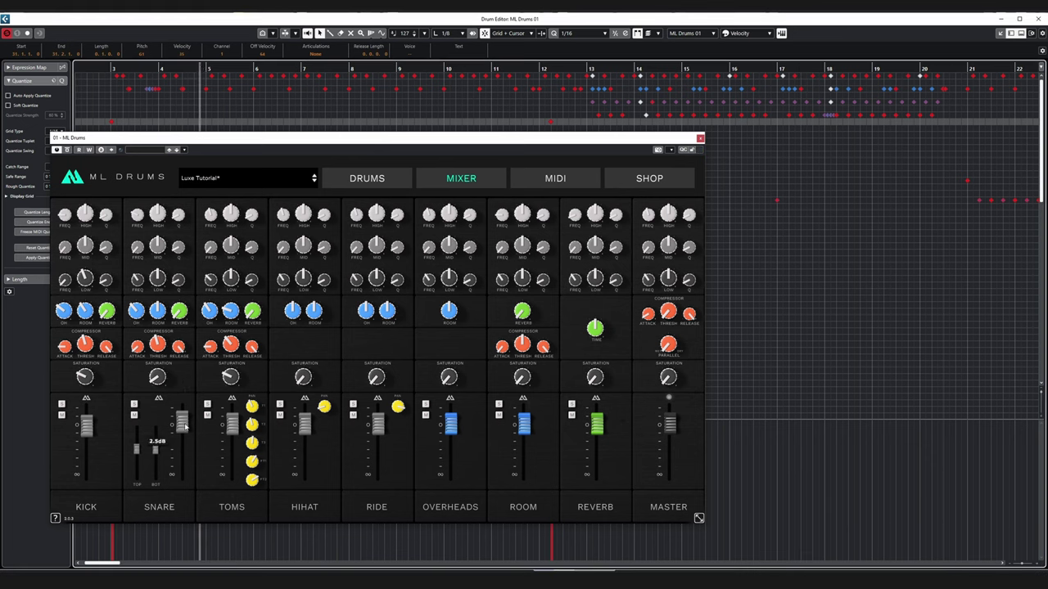
# Bring the snare fader down to about 0.6 dB while listening to the full groove.
pyautogui.moveTo(162, 382)
pyautogui.moveTo(187, 416); pyautogui.dragTo(187, 419)
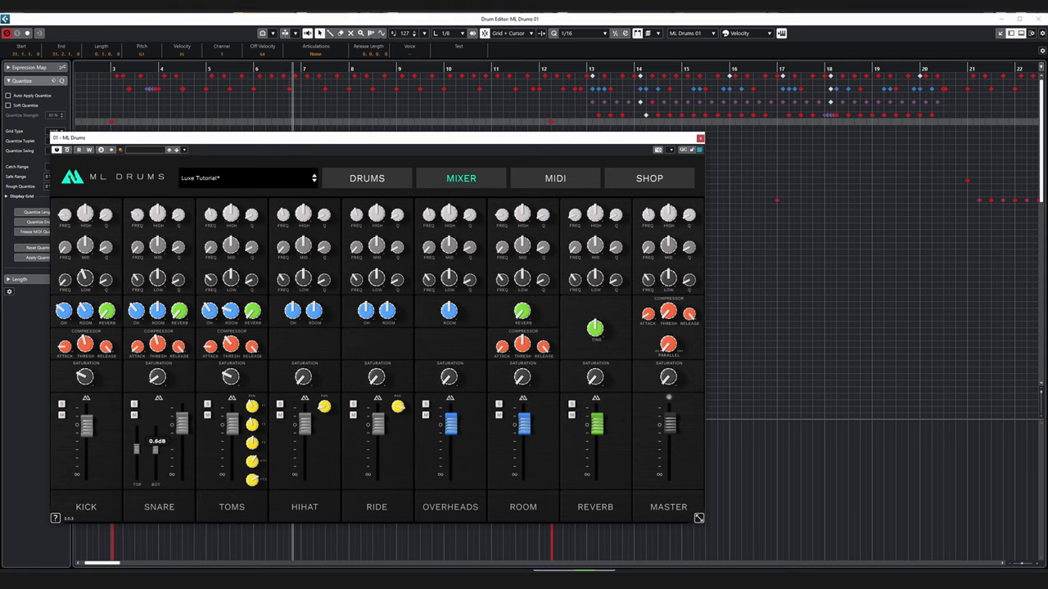
pyautogui.moveTo(187, 420); pyautogui.dragTo(187, 419)
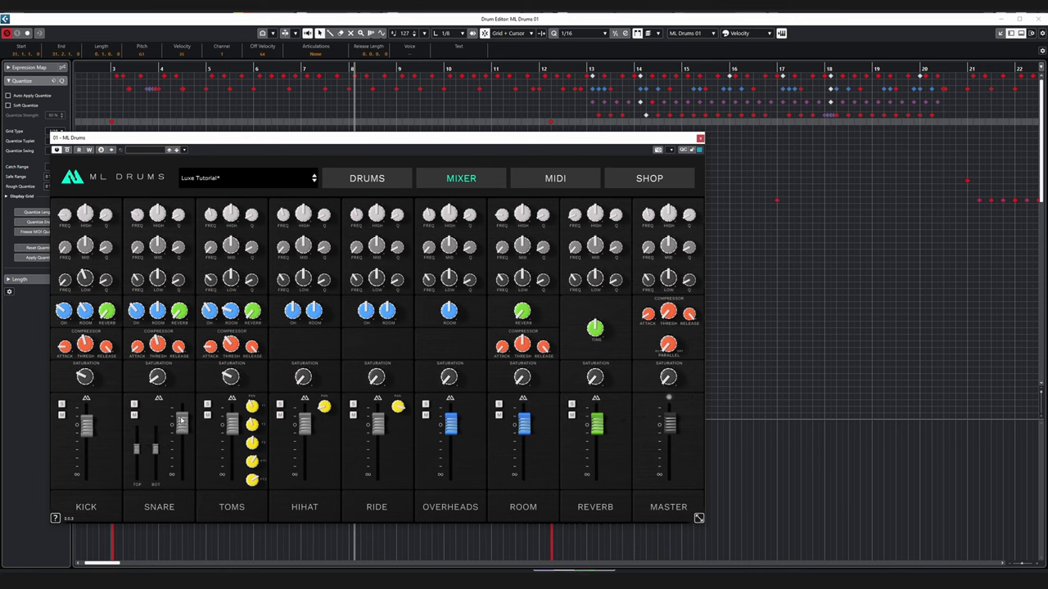
pyautogui.moveTo(179, 420)
pyautogui.press('space')
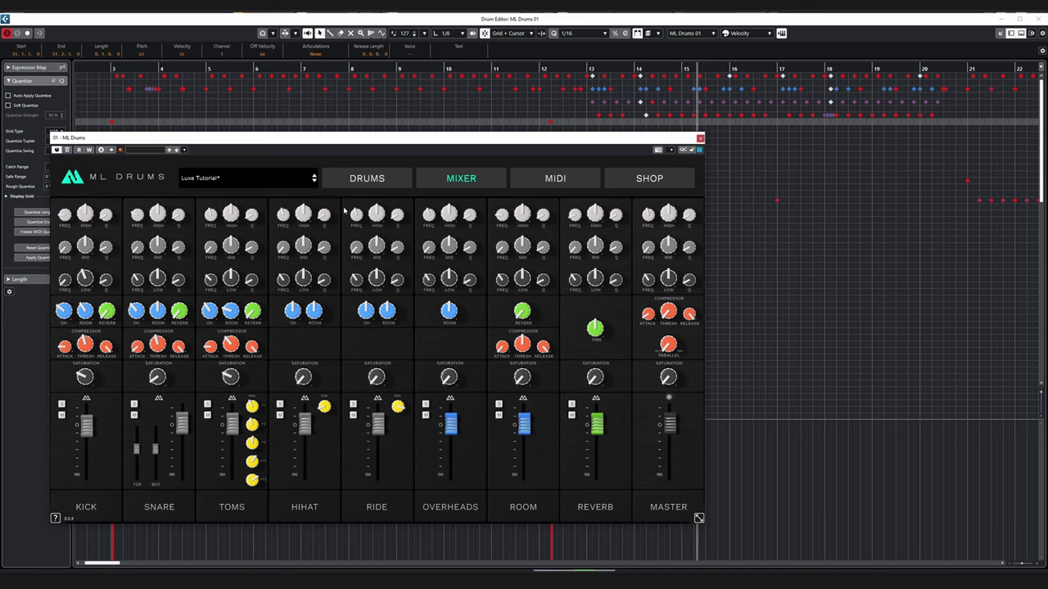
# Replay the groove from its opening bars while raising the snare's saturation and boosting its high EQ band.
pyautogui.click(161, 67)
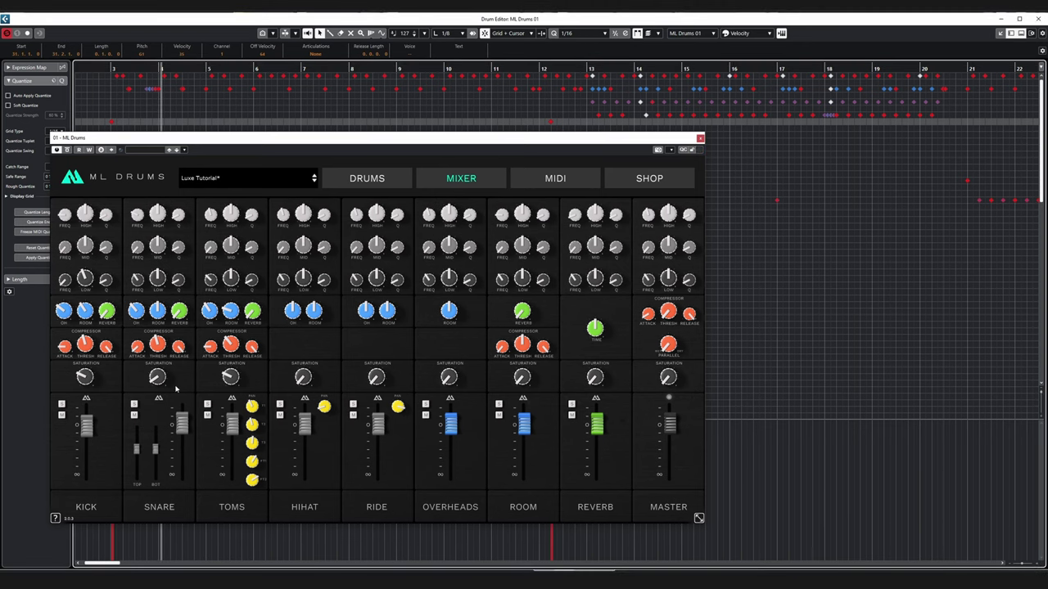
pyautogui.press('space')
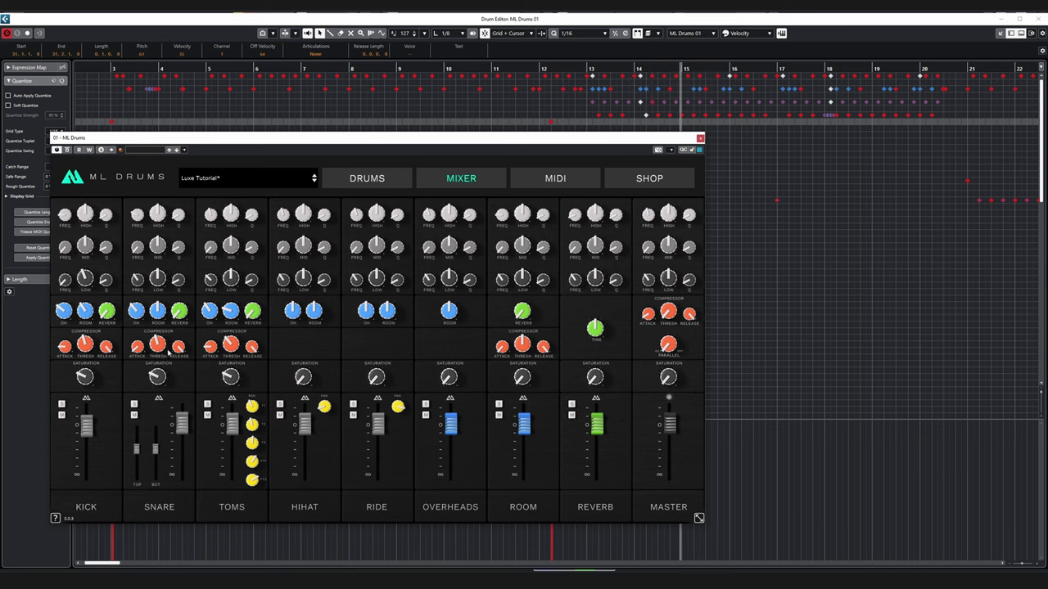
pyautogui.moveTo(166, 217); pyautogui.dragTo(165, 185)
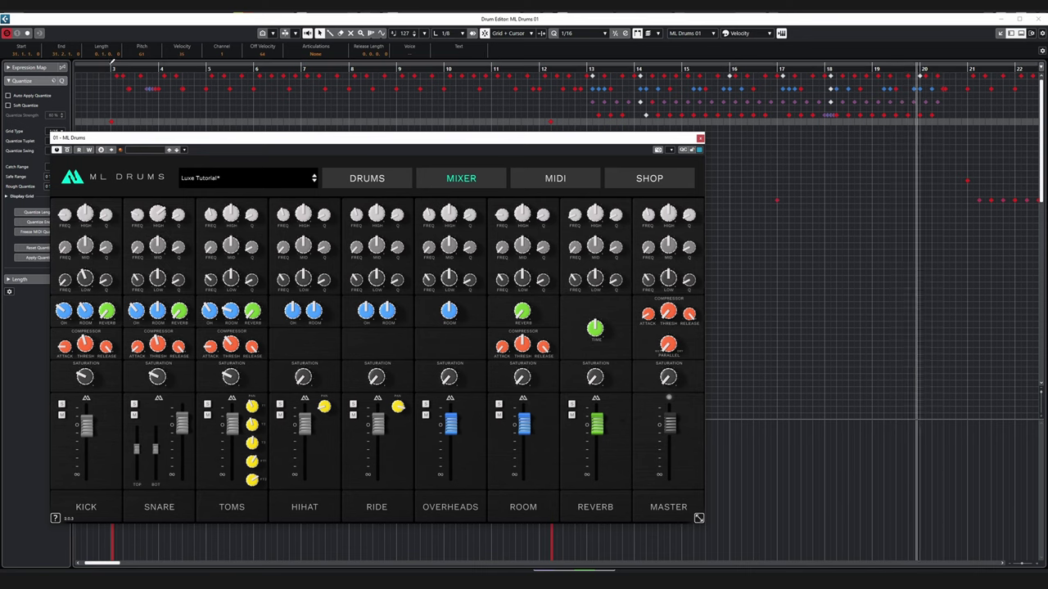
pyautogui.click(111, 69)
pyautogui.moveTo(160, 212); pyautogui.dragTo(157, 225)
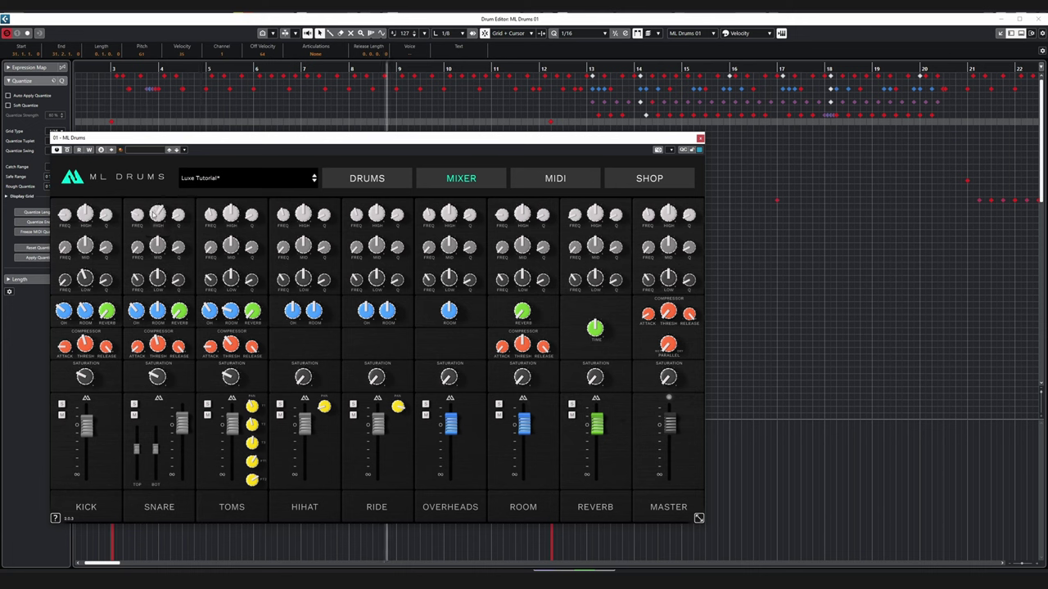
# Ease back the snare's high EQ boost and fine-tune its compressor threshold while the groove plays.
pyautogui.moveTo(157, 345); pyautogui.dragTo(158, 346)
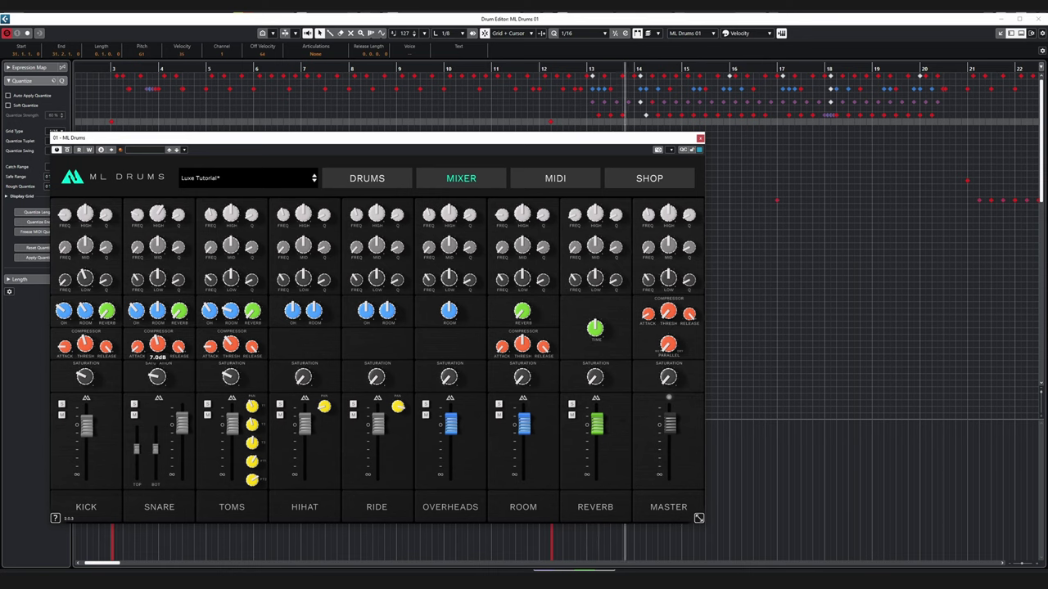
pyautogui.moveTo(158, 213); pyautogui.dragTo(157, 218)
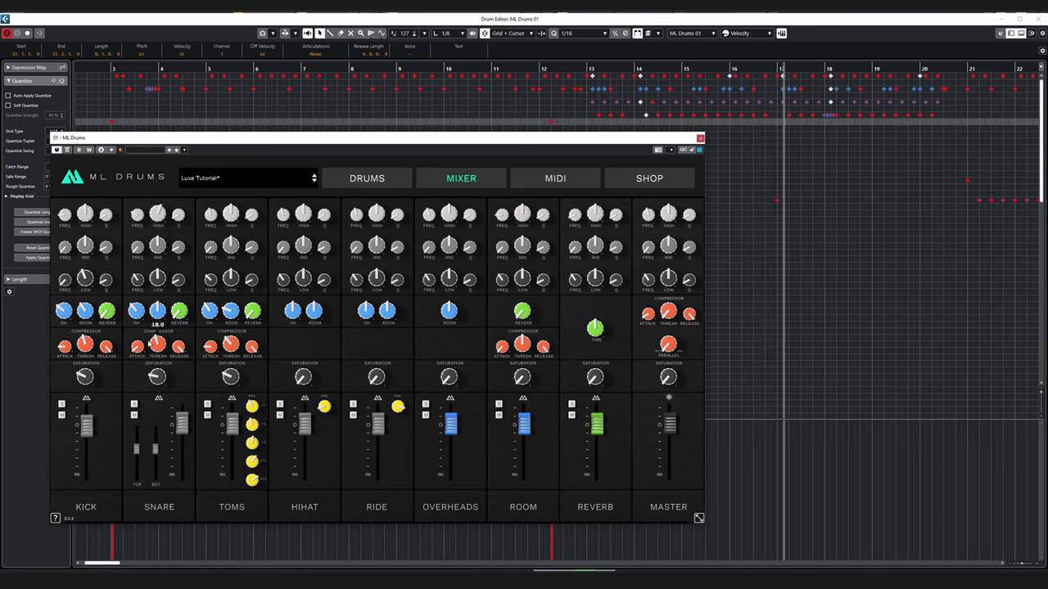
pyautogui.moveTo(157, 345); pyautogui.dragTo(156, 378)
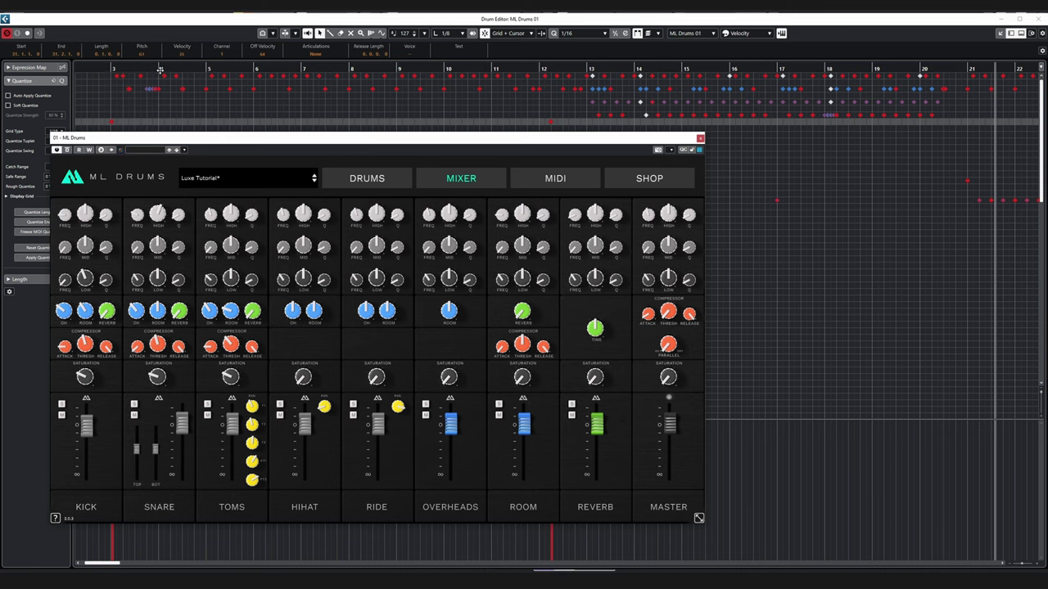
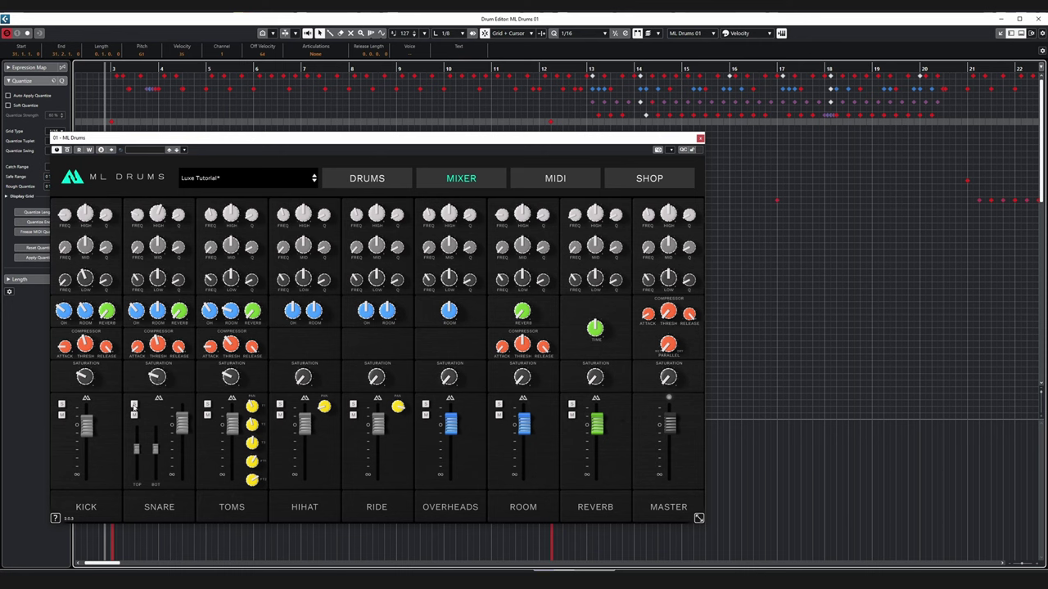
# Audition the snare in solo and check the level of its bottom mic.
pyautogui.click(134, 404)
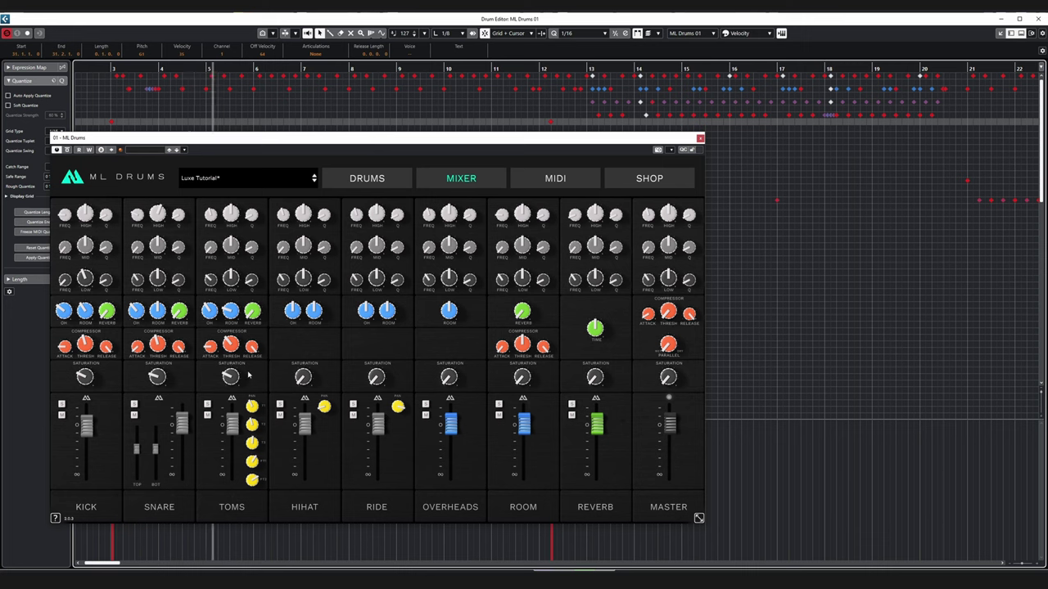
pyautogui.click(155, 449)
pyautogui.moveTo(155, 449); pyautogui.dragTo(156, 450)
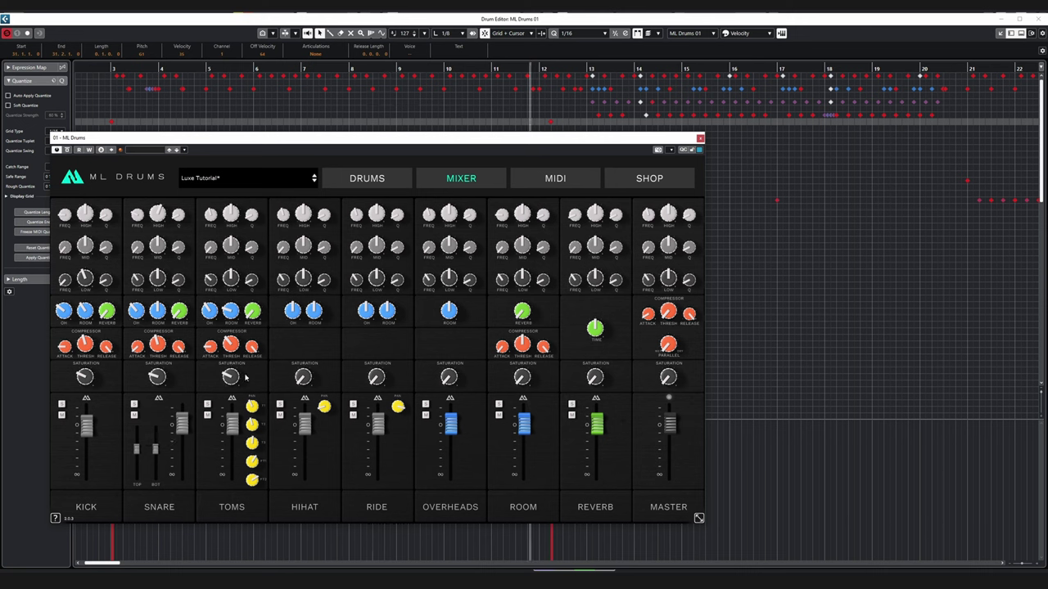
# Mute the hi-hat channel during playback, lower its overhead send to -4.0, and unmute the channel.
pyautogui.moveTo(306, 432)
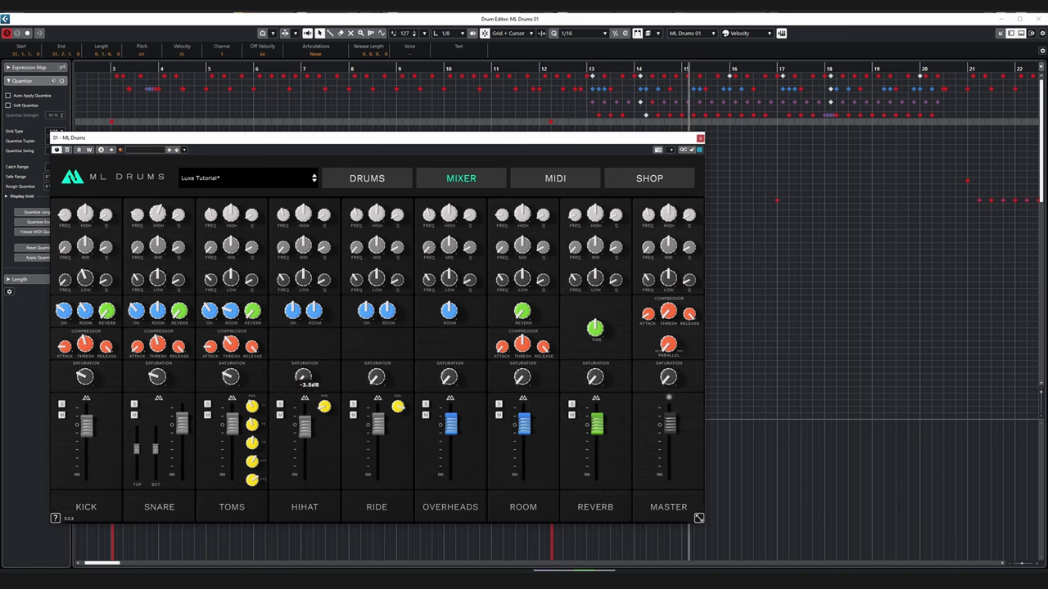
pyautogui.click(279, 415)
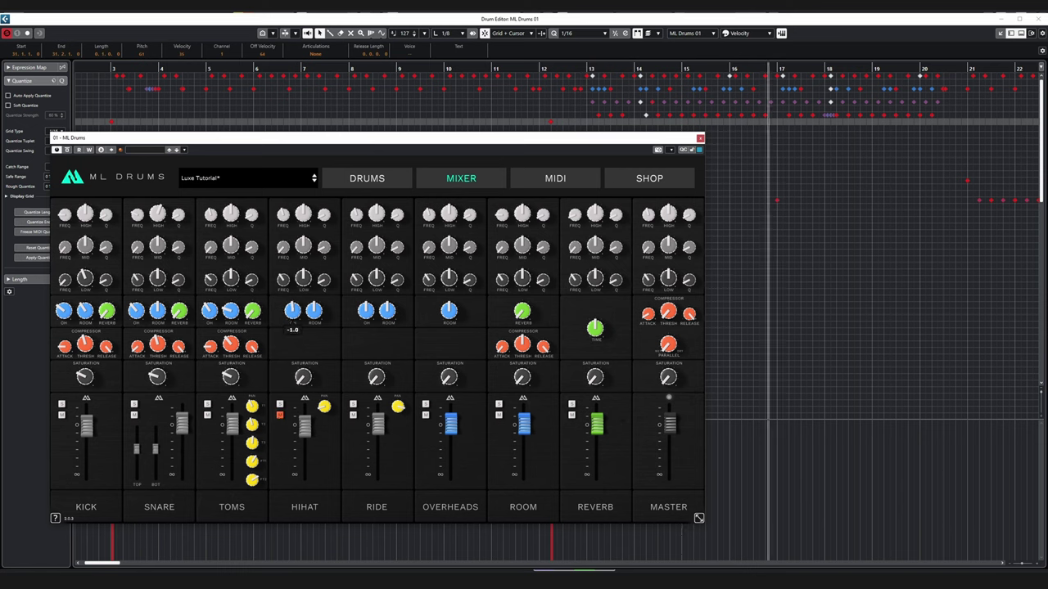
pyautogui.moveTo(292, 311); pyautogui.dragTo(292, 316)
pyautogui.click(522, 67)
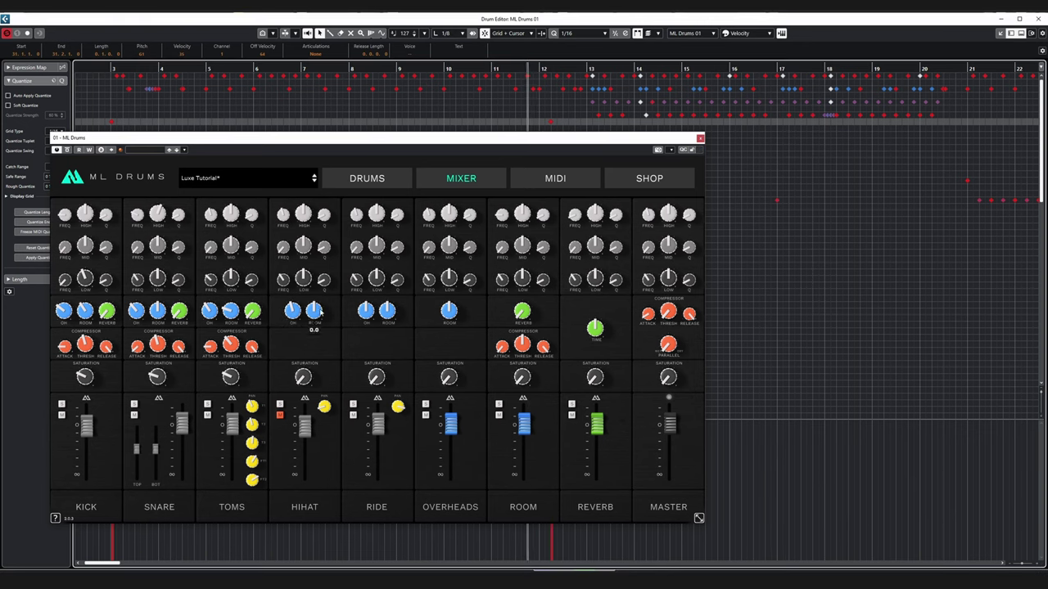
pyautogui.scroll(-5, 294, 313)
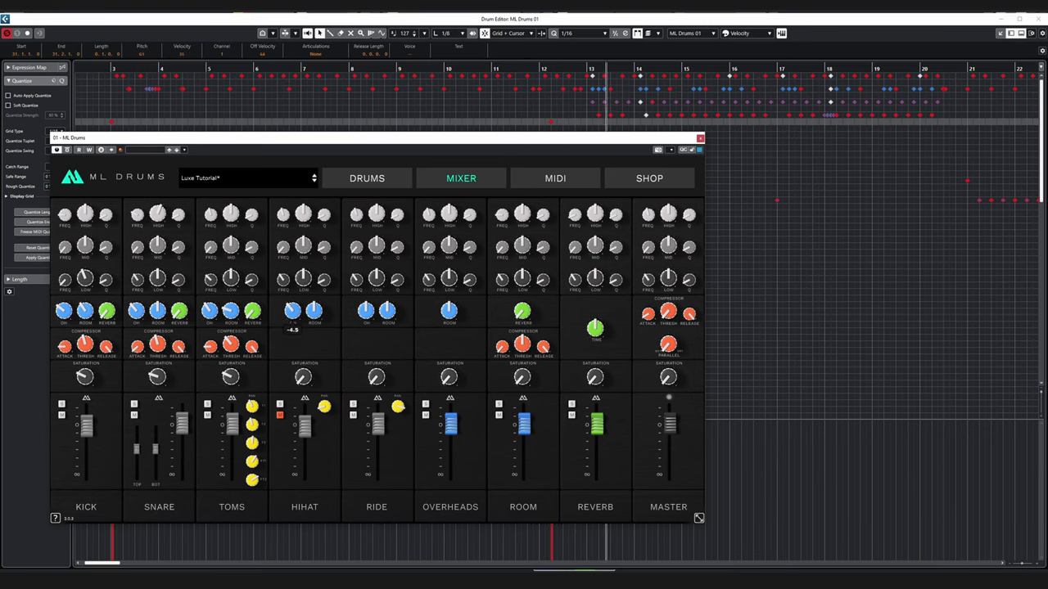
pyautogui.scroll(1, 294, 312)
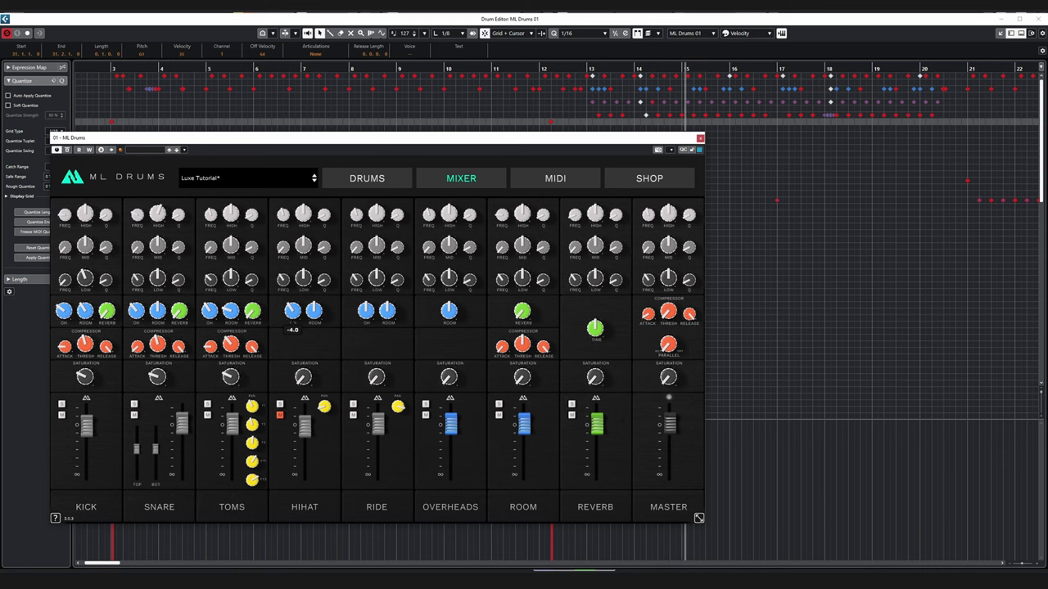
pyautogui.click(279, 415)
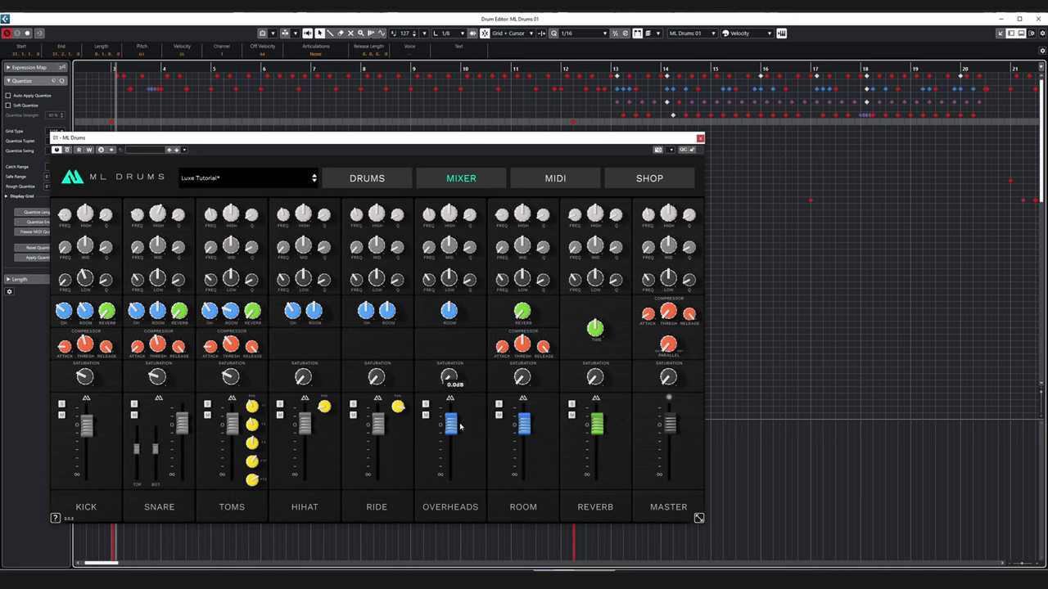
# Mute the hi-hat and ride channels and lower the overheads fader to about -4.6 dB, replaying from just before bar 3.
pyautogui.click(279, 415)
pyautogui.click(353, 415)
pyautogui.moveTo(451, 423); pyautogui.dragTo(450, 428)
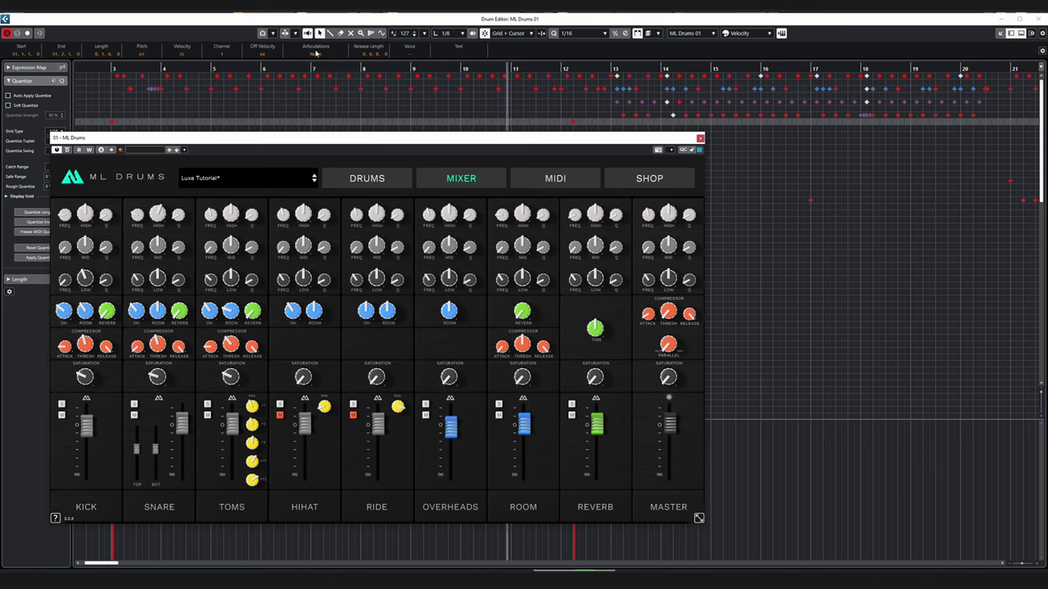
pyautogui.click(99, 67)
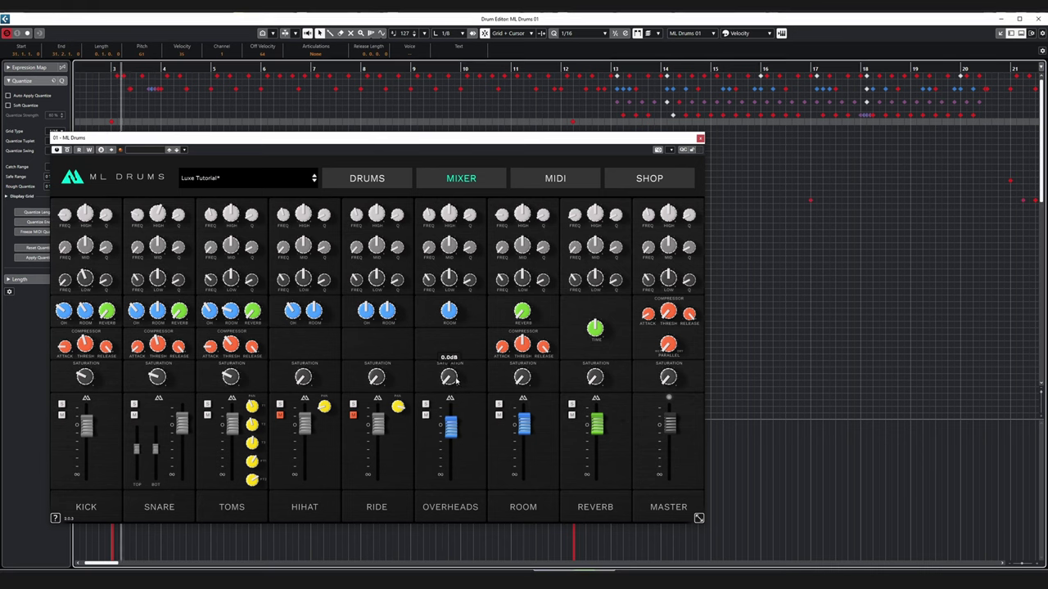
pyautogui.moveTo(448, 377); pyautogui.dragTo(448, 390)
pyautogui.click(104, 70)
pyautogui.moveTo(453, 430); pyautogui.dragTo(456, 425)
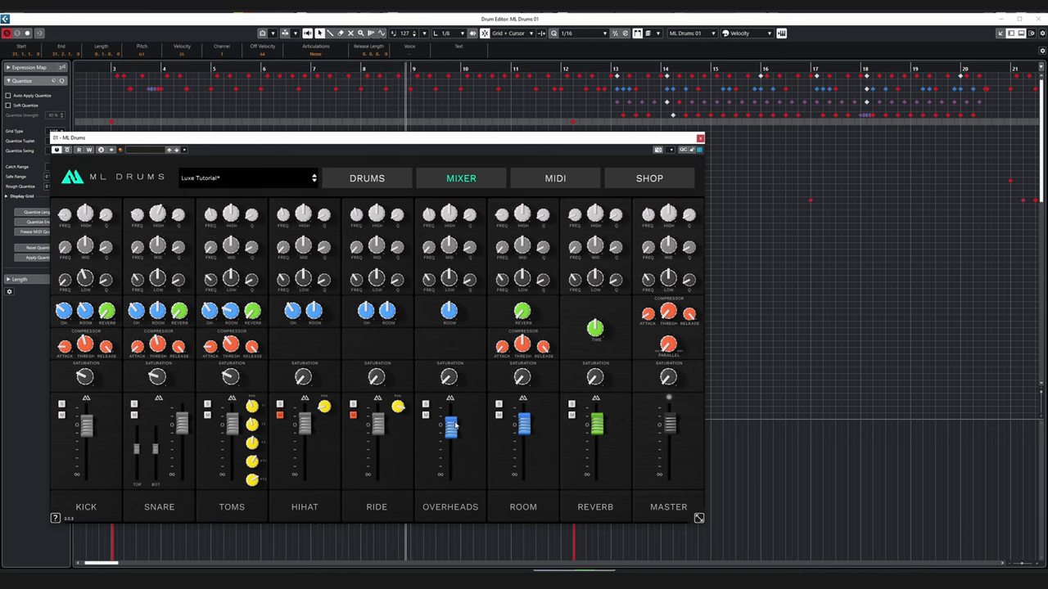
pyautogui.moveTo(454, 422)
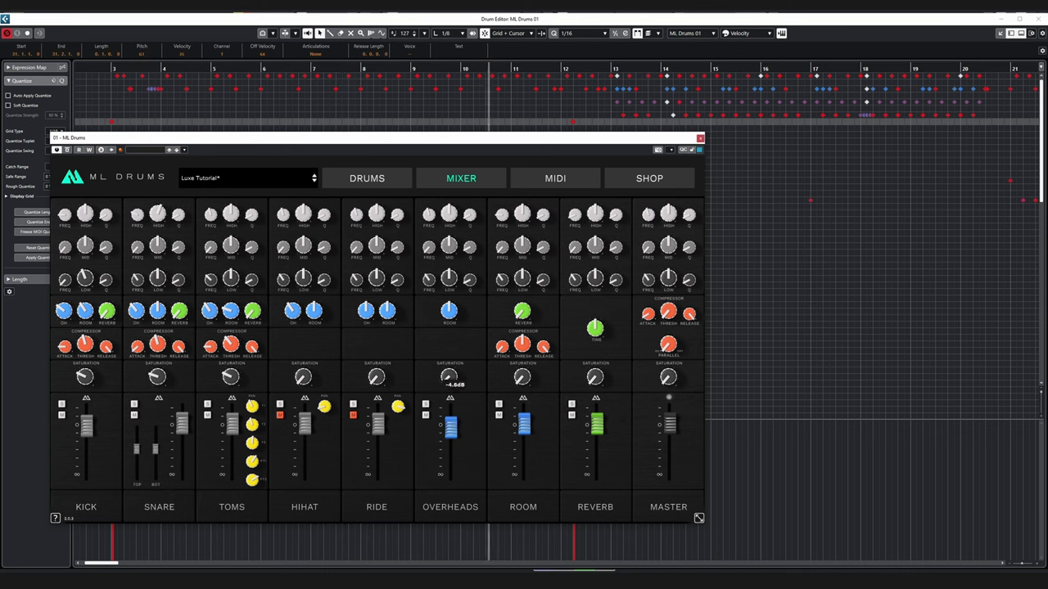
# Raise the saturation on the overheads to about 4.0 dB while the groove plays.
pyautogui.moveTo(451, 378); pyautogui.dragTo(451, 371)
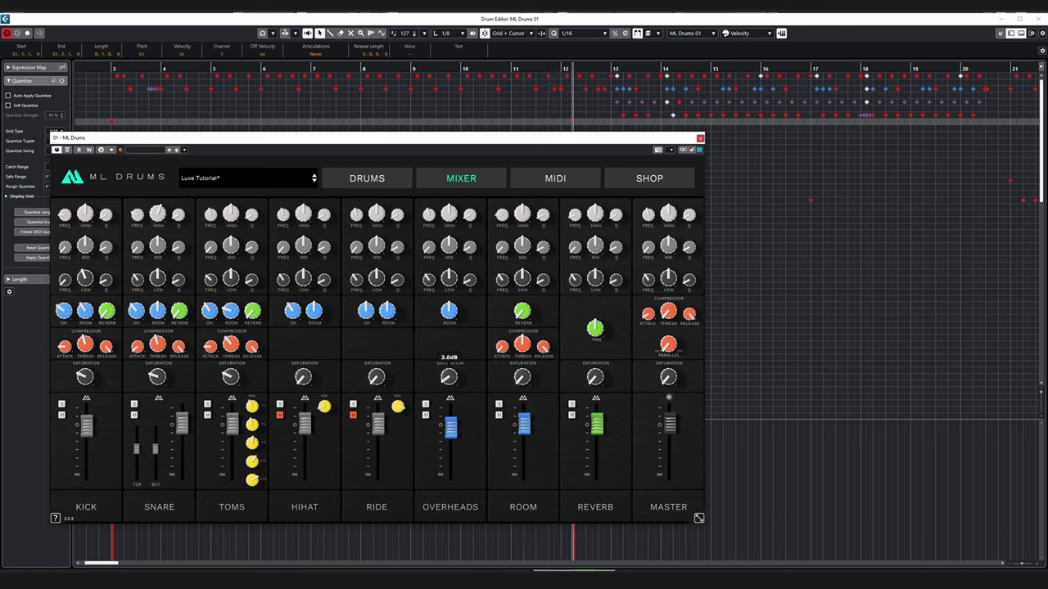
pyautogui.moveTo(449, 377); pyautogui.dragTo(448, 371)
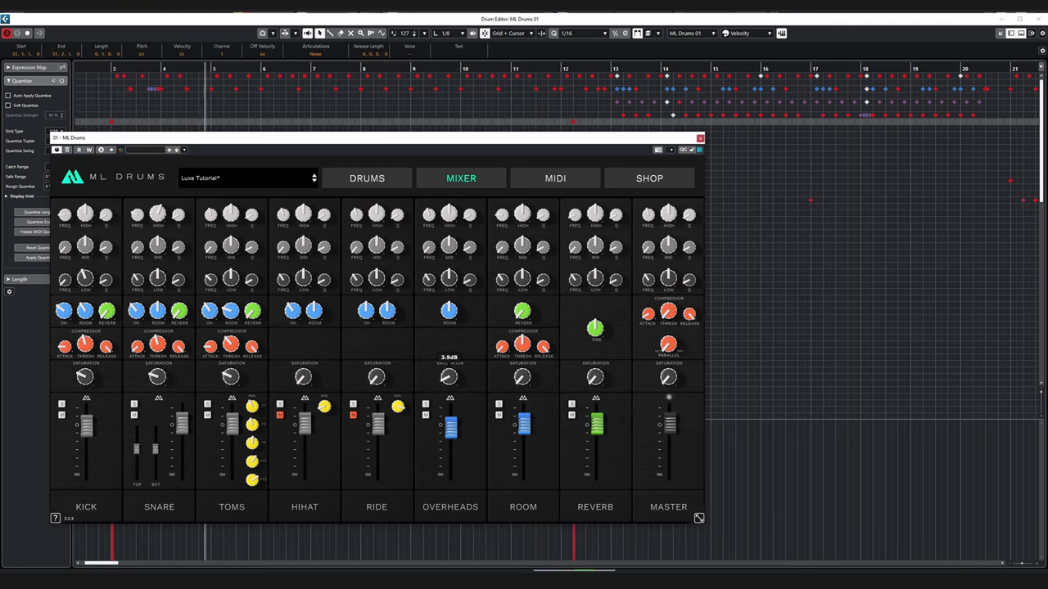
pyautogui.moveTo(452, 434)
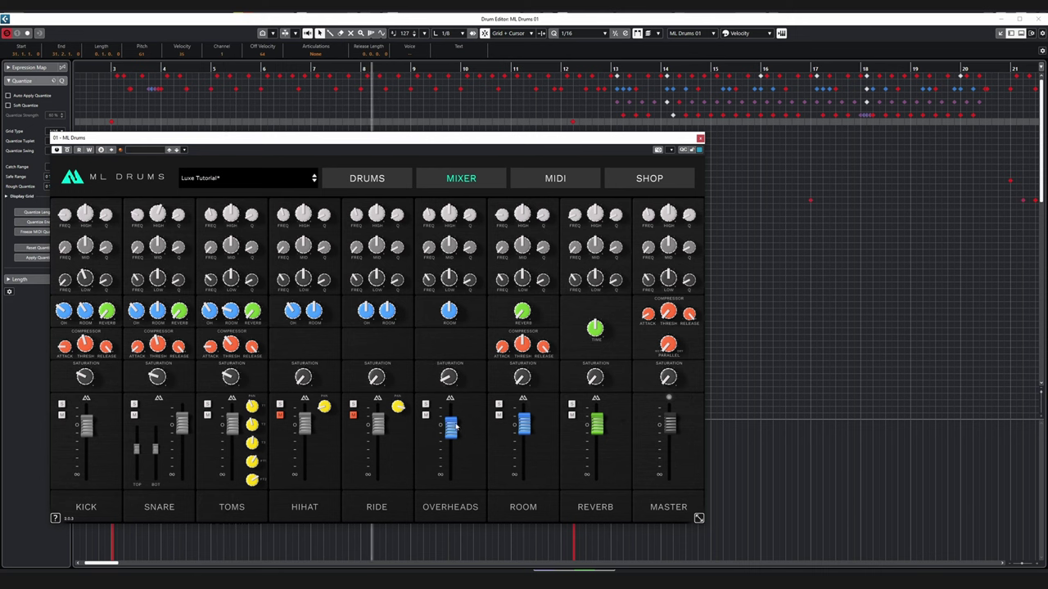
pyautogui.moveTo(453, 380)
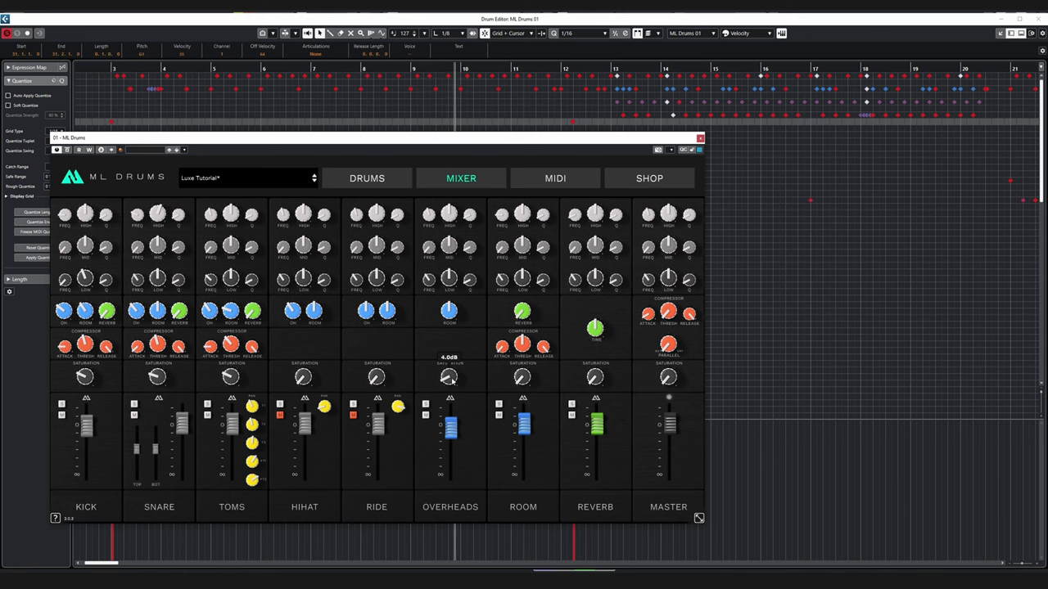
pyautogui.moveTo(462, 423)
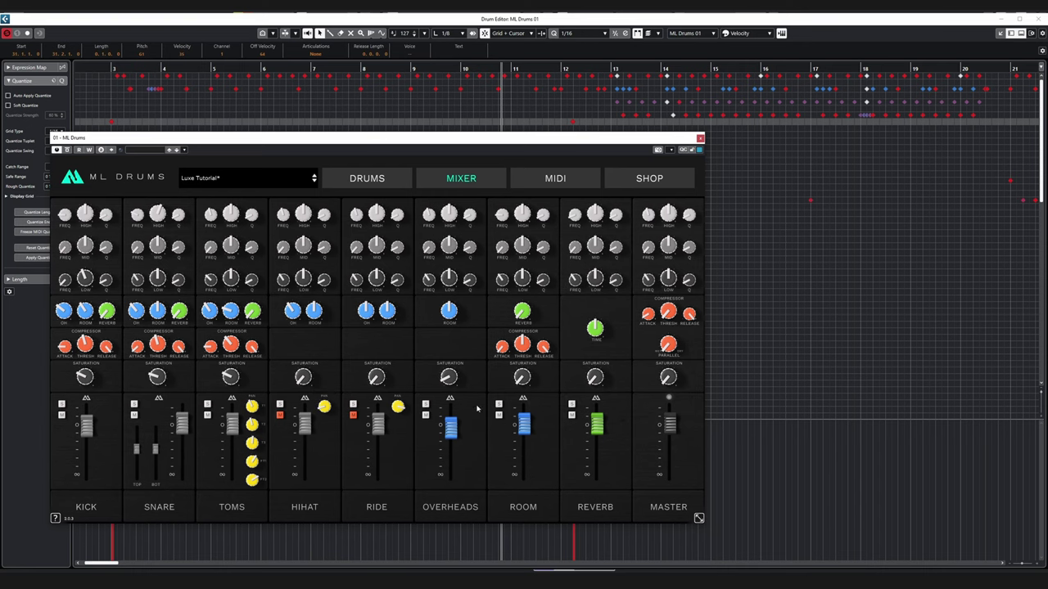
# Replay from just before bar 3 and lower the muted hi-hat's overhead send to -6.0.
pyautogui.click(102, 70)
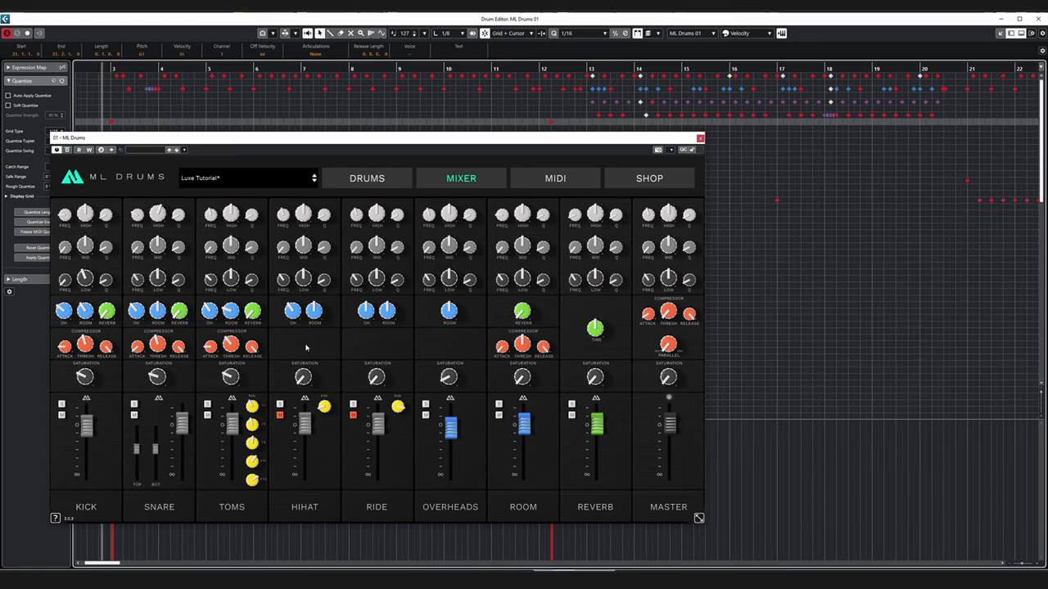
pyautogui.press('space')
pyautogui.moveTo(293, 312)
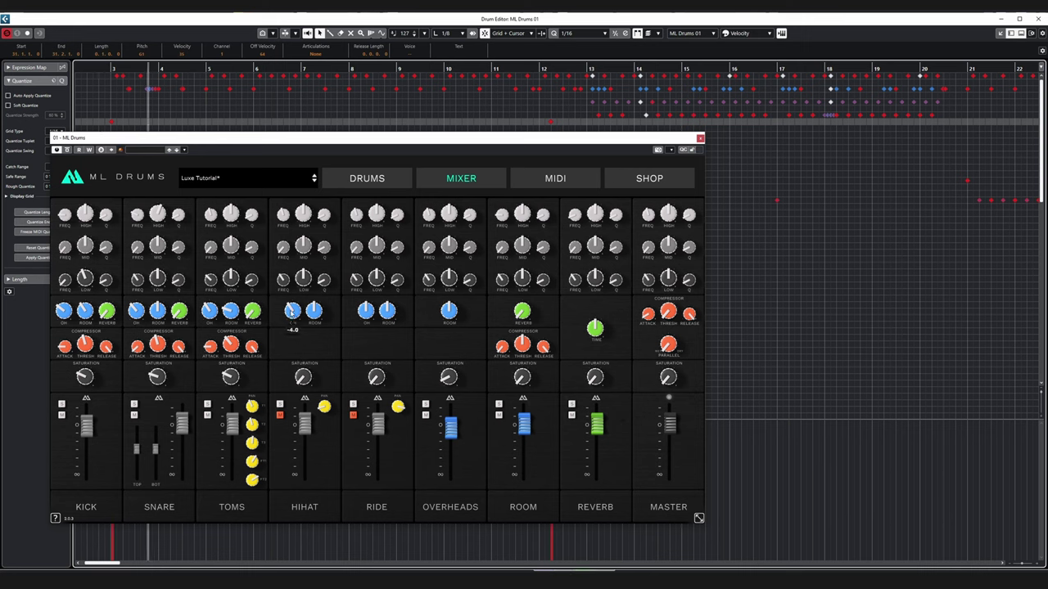
pyautogui.moveTo(292, 312); pyautogui.dragTo(291, 316)
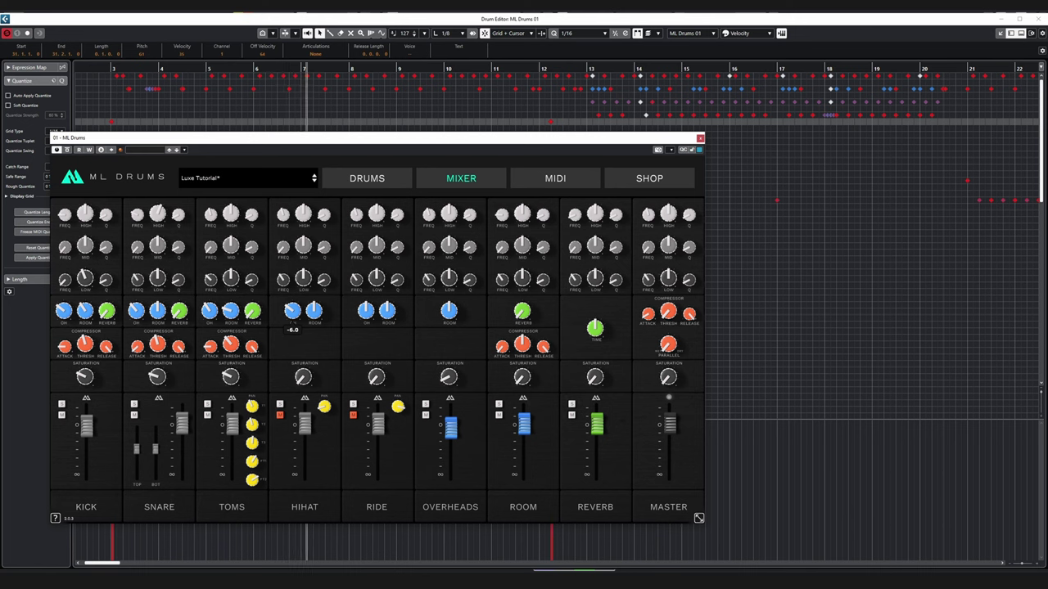
# Unmute the hi-hat, raise its fader slightly and add a small amount of saturation to it.
pyautogui.click(280, 415)
pyautogui.moveTo(308, 431); pyautogui.dragTo(308, 426)
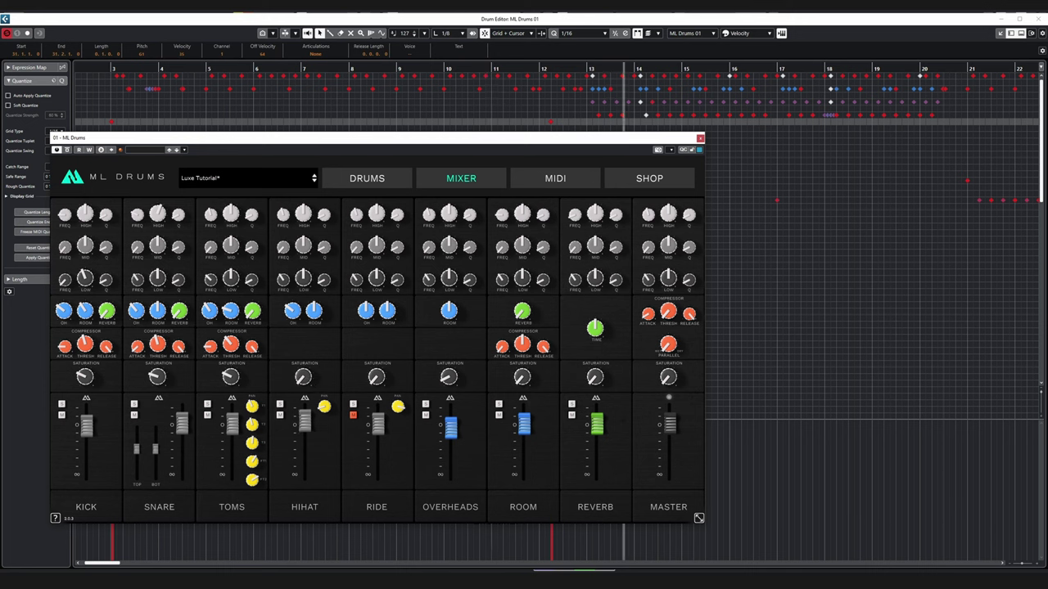
pyautogui.moveTo(303, 382); pyautogui.dragTo(303, 365)
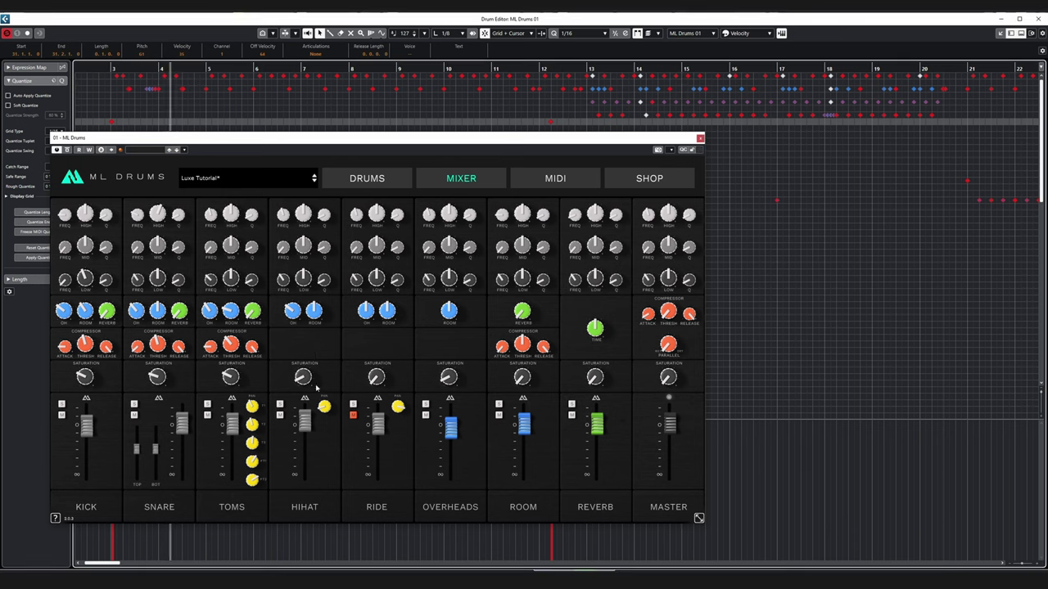
pyautogui.moveTo(303, 381)
pyautogui.mouseDown()
pyautogui.moveTo(303, 366)
pyautogui.moveTo(299, 379)
pyautogui.mouseUp()
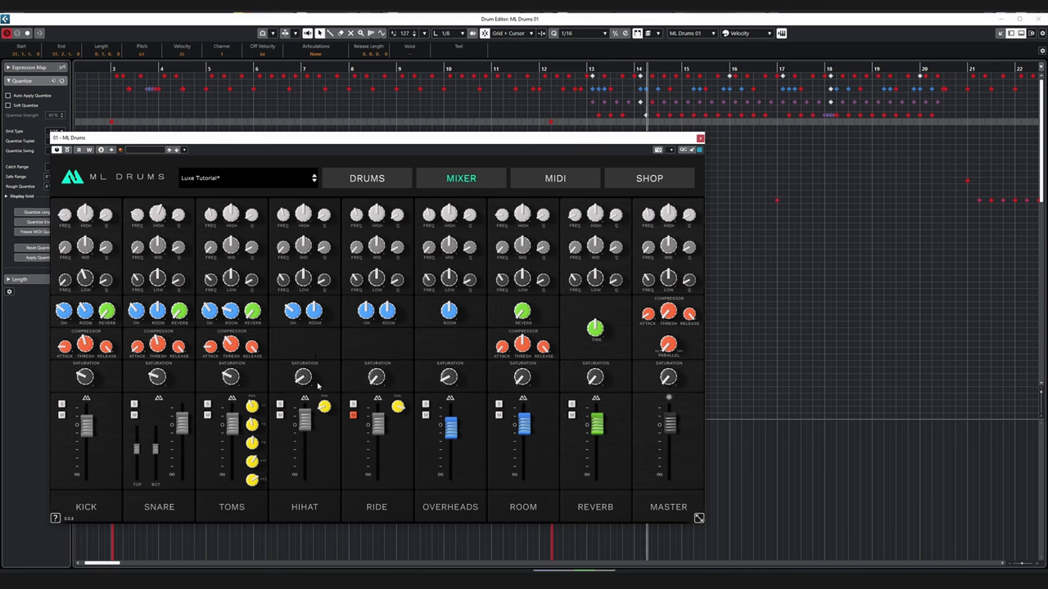
pyautogui.moveTo(303, 379); pyautogui.dragTo(303, 381)
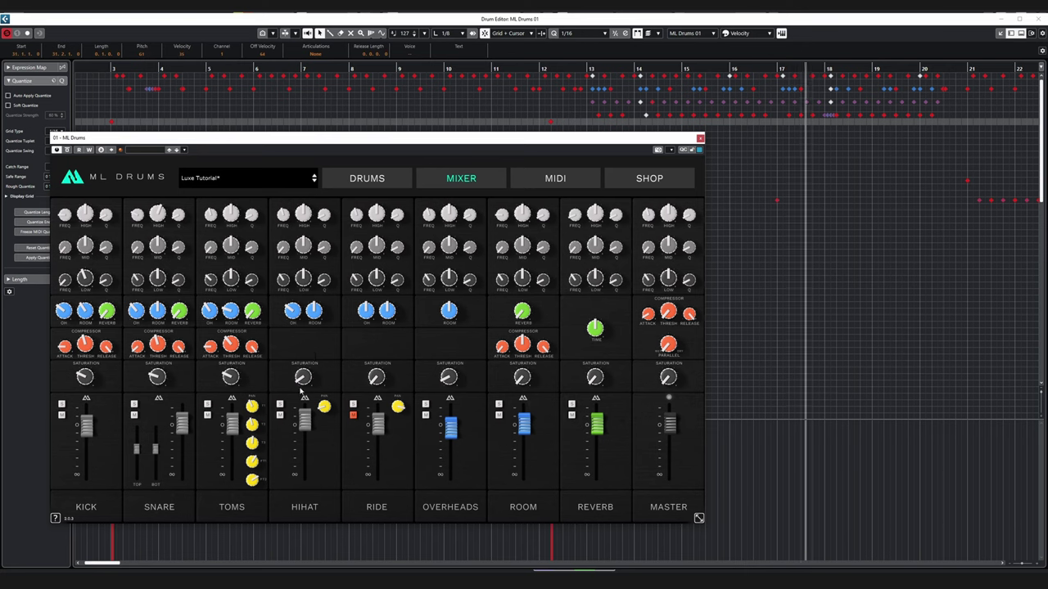
# Unmute the ride, set its saturation to about 2.9 dB and lower its overhead send, replaying from just before bar 3.
pyautogui.click(101, 66)
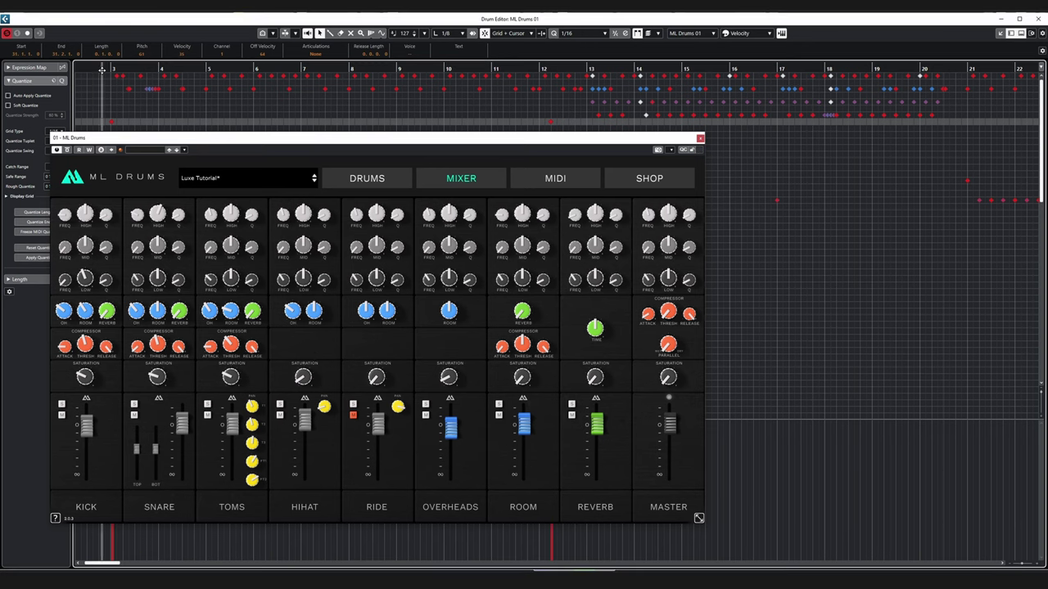
pyautogui.click(353, 416)
pyautogui.moveTo(376, 378); pyautogui.dragTo(376, 367)
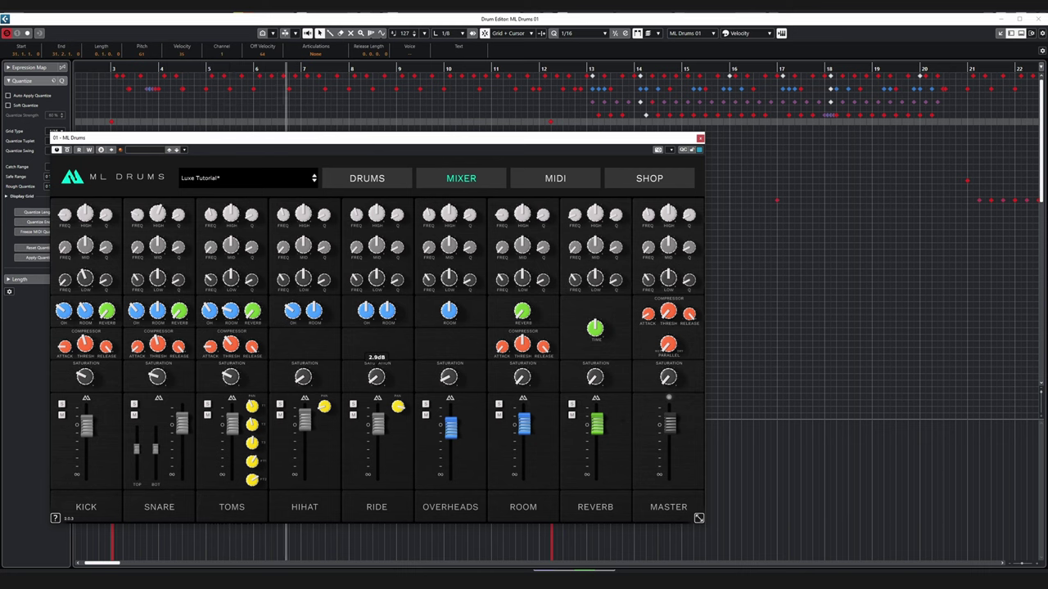
pyautogui.moveTo(366, 314); pyautogui.dragTo(366, 325)
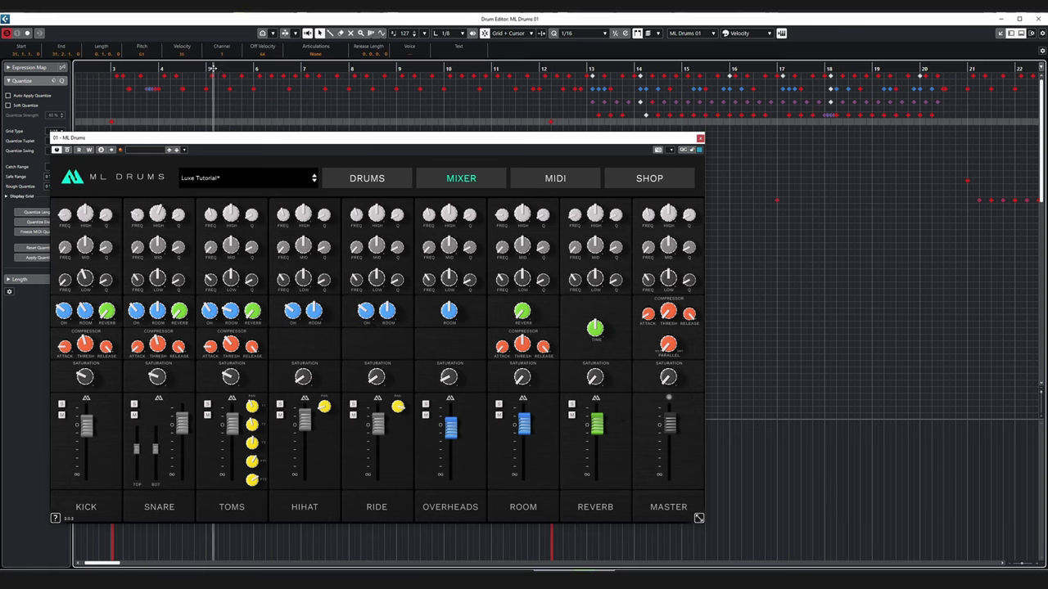
# Set the room sends during playback to -5.5 for the hi-hat and -4.0 for the ride.
pyautogui.moveTo(314, 311)
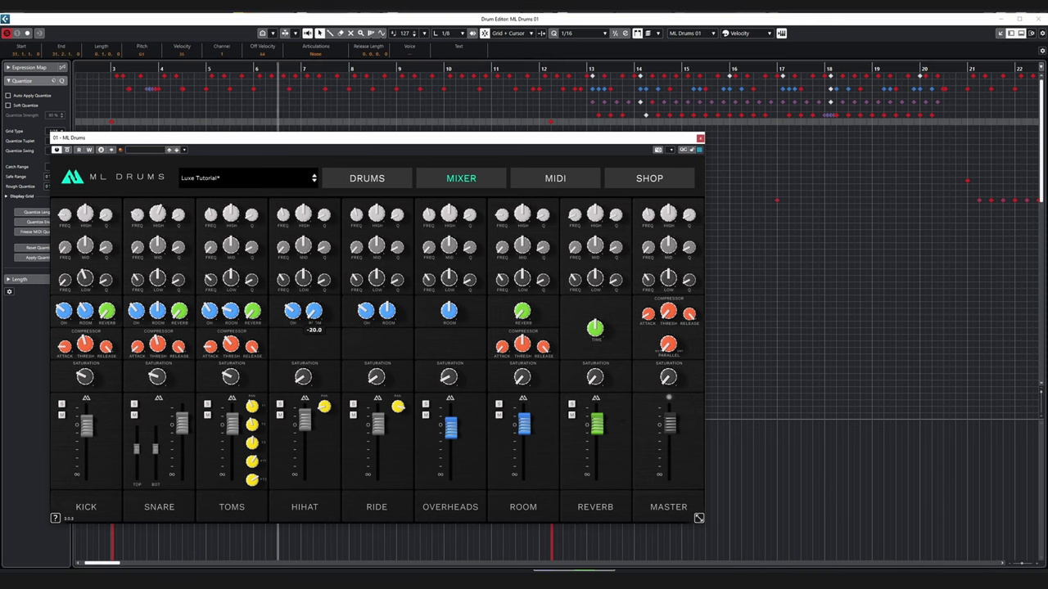
pyautogui.moveTo(314, 321); pyautogui.dragTo(314, 302)
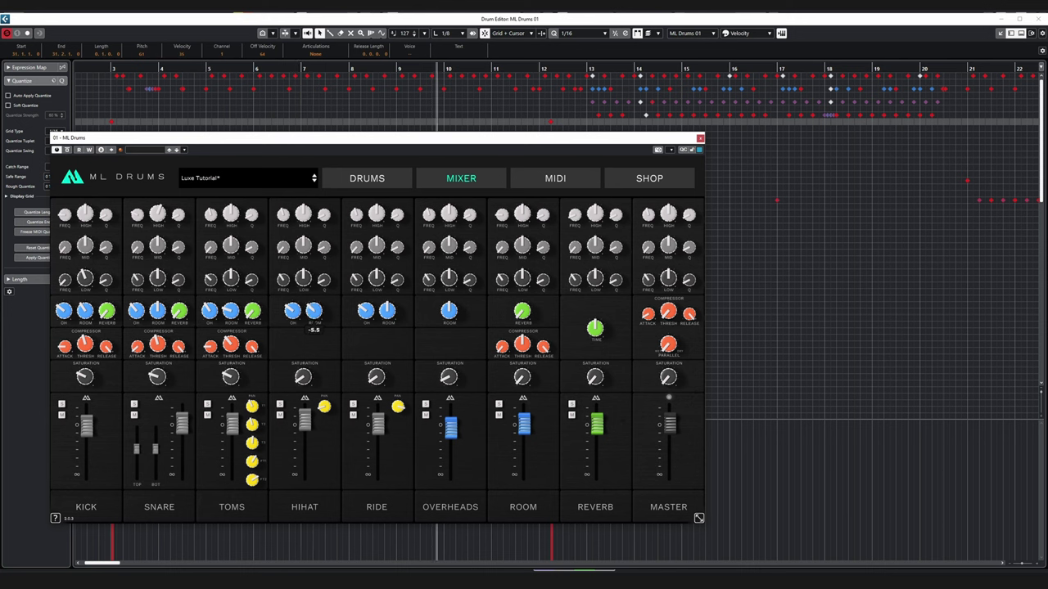
pyautogui.moveTo(388, 310)
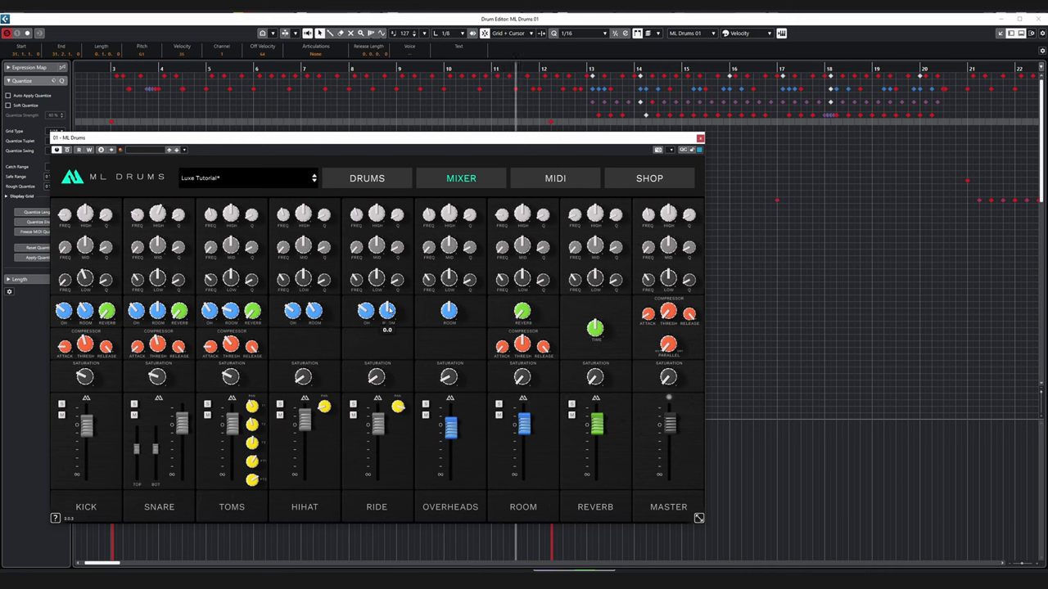
pyautogui.moveTo(388, 311); pyautogui.dragTo(387, 315)
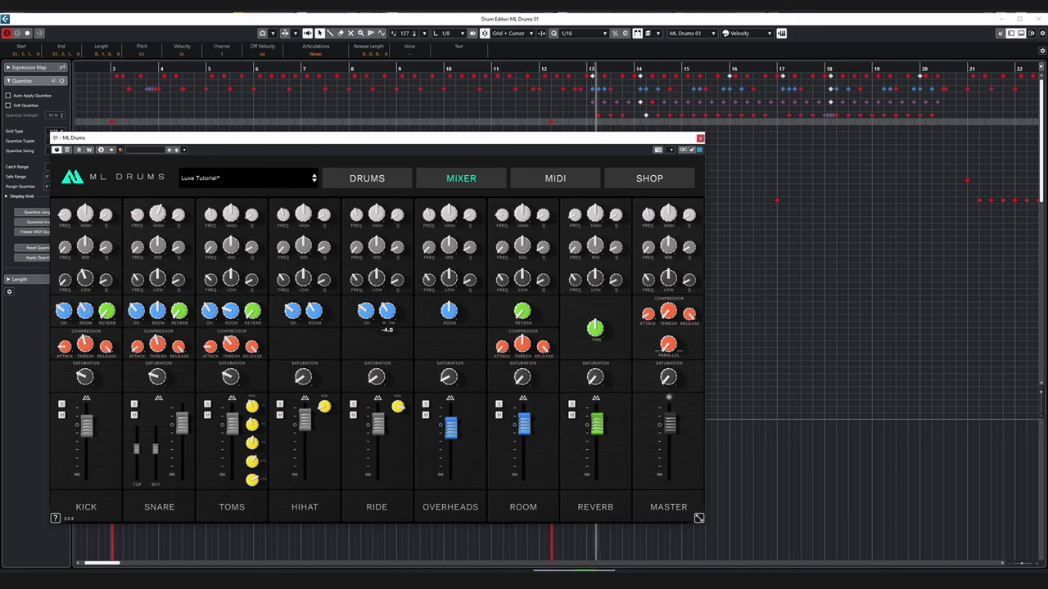
# Move the playhead to bar 13 and examine the overhead and room sends across the kit channels.
pyautogui.moveTo(397, 325)
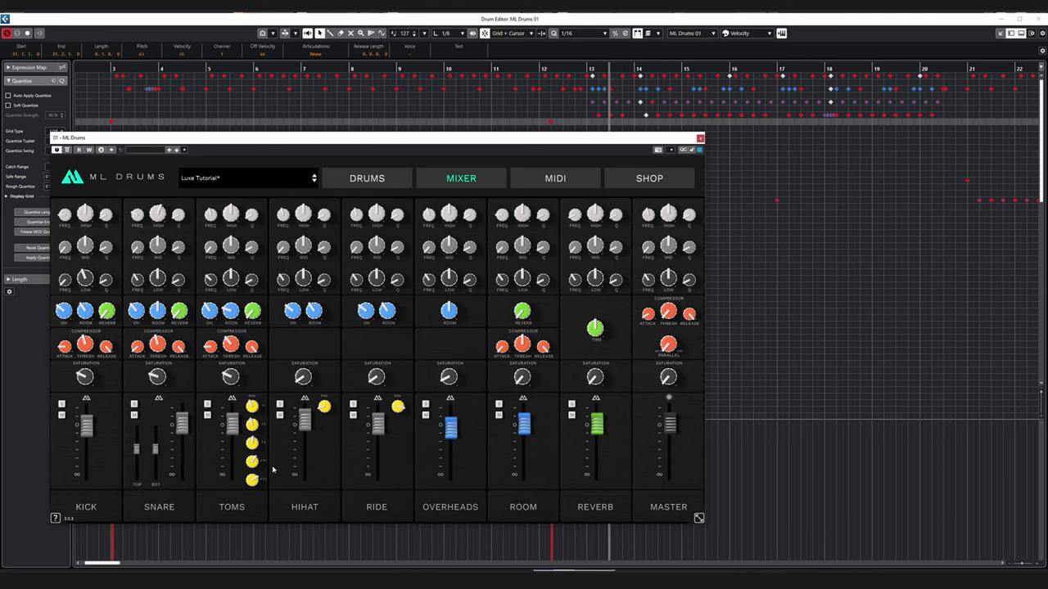
pyautogui.click(588, 67)
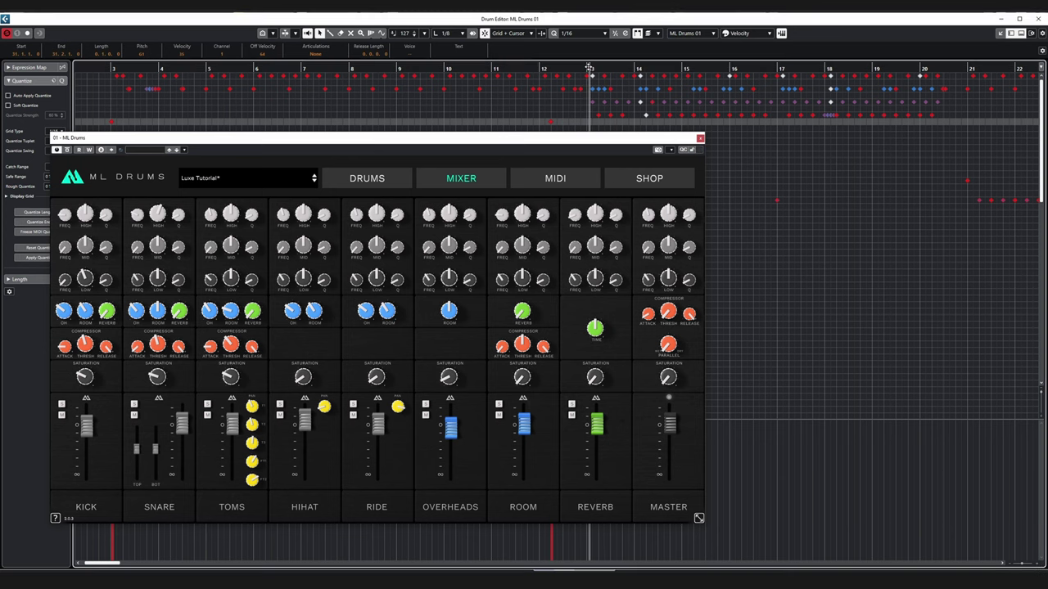
pyautogui.moveTo(592, 246)
pyautogui.moveTo(289, 314)
pyautogui.moveTo(453, 426)
pyautogui.moveTo(521, 399)
pyautogui.moveTo(398, 405)
pyautogui.moveTo(60, 313)
pyautogui.moveTo(135, 311)
# Play the looped snare hits in bar 31 and raise the snare's overhead send to 0.0.
pyautogui.moveTo(1020, 564); pyautogui.dragTo(1017, 565)
pyautogui.moveTo(356, 67); pyautogui.dragTo(342, 117)
pyautogui.moveTo(425, 104); pyautogui.dragTo(345, 125)
pyautogui.press('space')
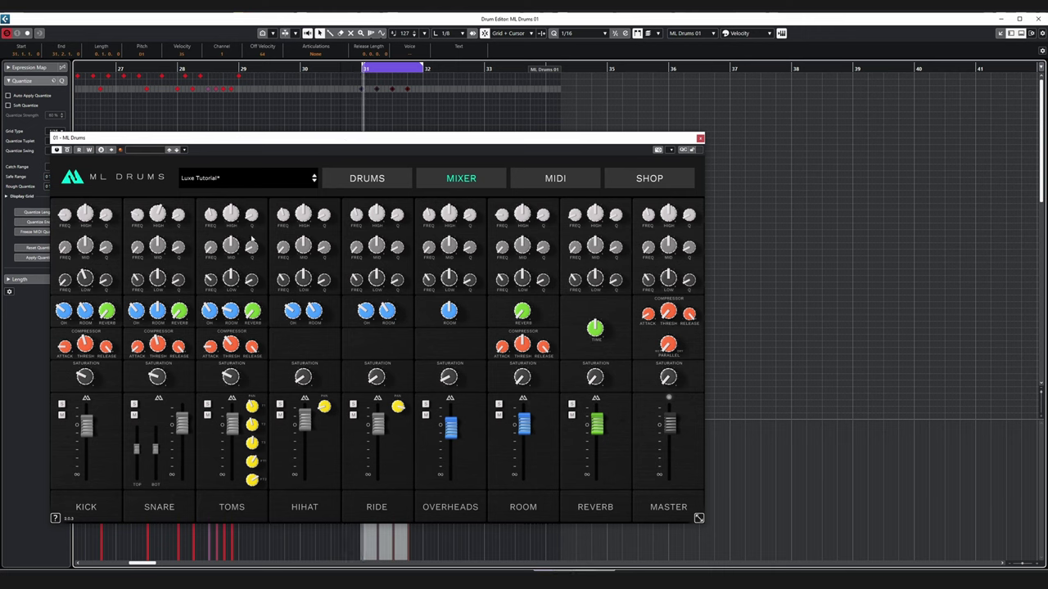
pyautogui.moveTo(136, 312)
pyautogui.mouseDown()
pyautogui.moveTo(136, 283)
pyautogui.moveTo(136, 310)
pyautogui.moveTo(137, 299)
pyautogui.mouseUp()
# Move the four looped hits in bar 31 to the kick and set the kick's overhead send to -2.0.
pyautogui.moveTo(67, 312); pyautogui.dragTo(67, 312)
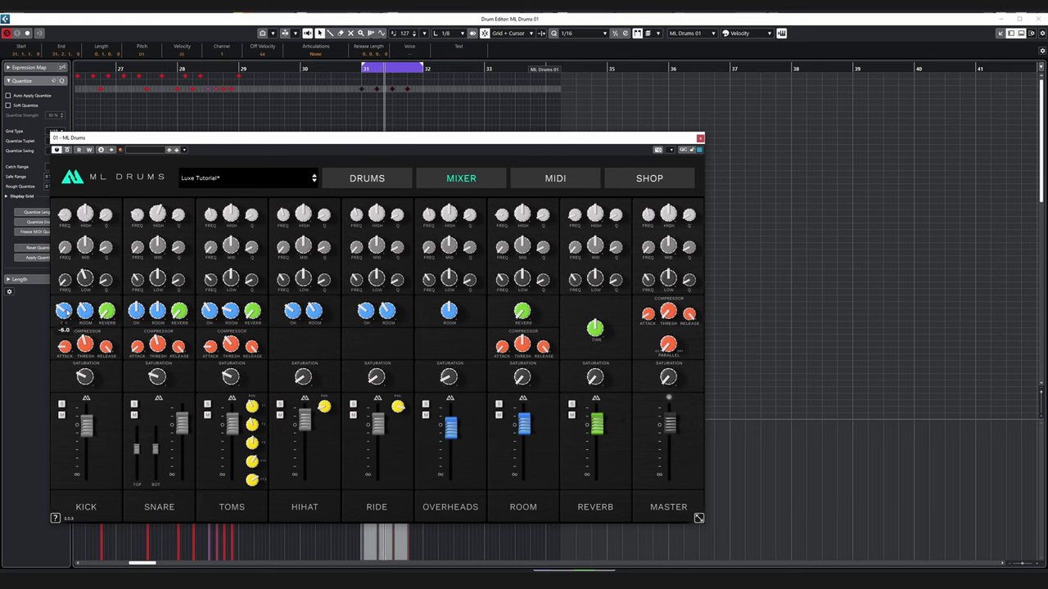
pyautogui.moveTo(444, 113); pyautogui.dragTo(356, 86)
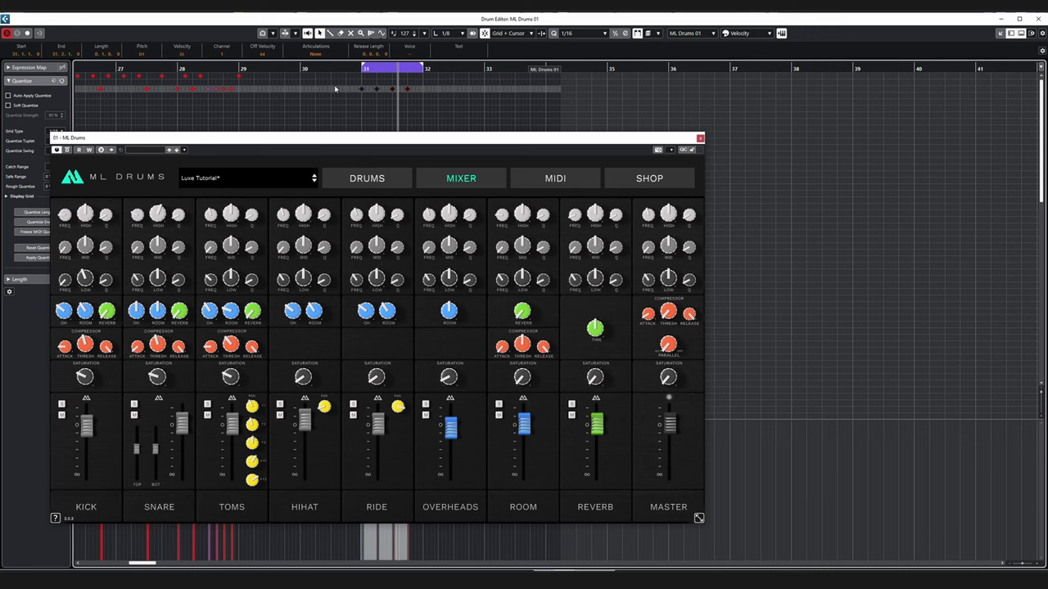
pyautogui.press('Up')
pyautogui.press('Up')
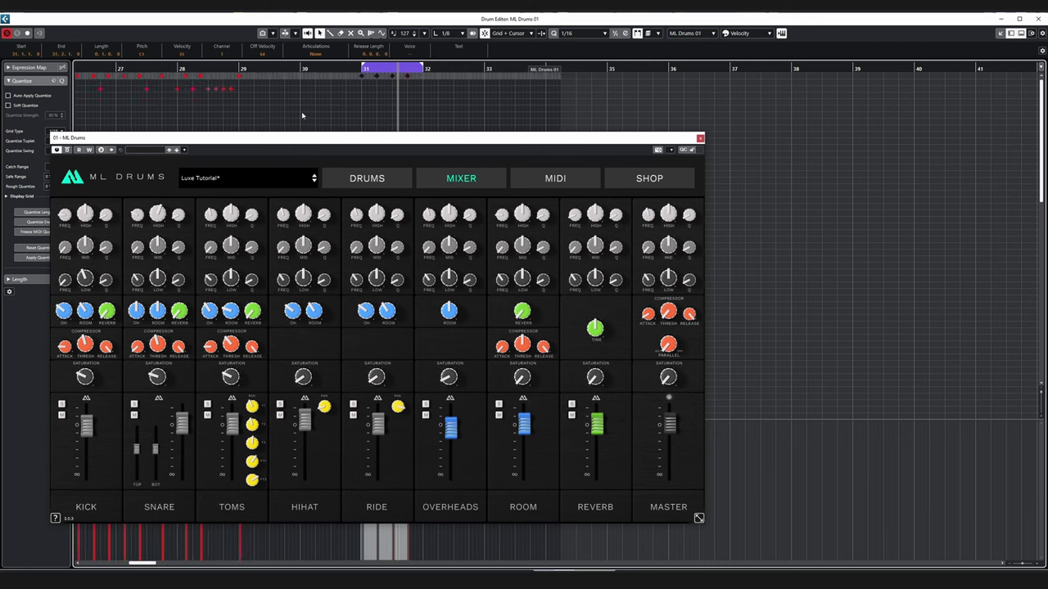
pyautogui.click(64, 319)
pyautogui.moveTo(64, 319); pyautogui.dragTo(63, 311)
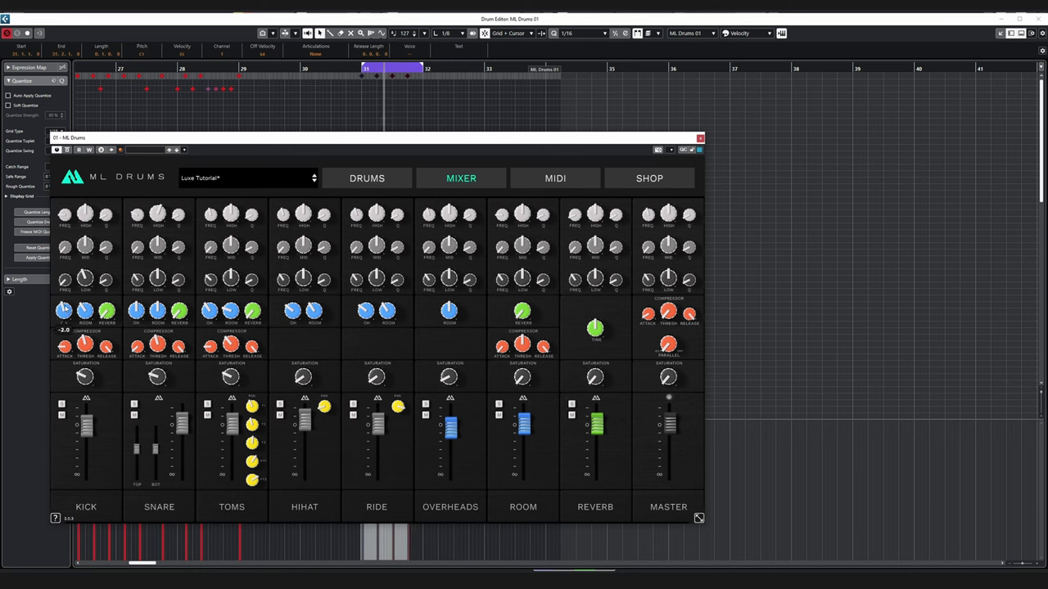
pyautogui.moveTo(88, 306)
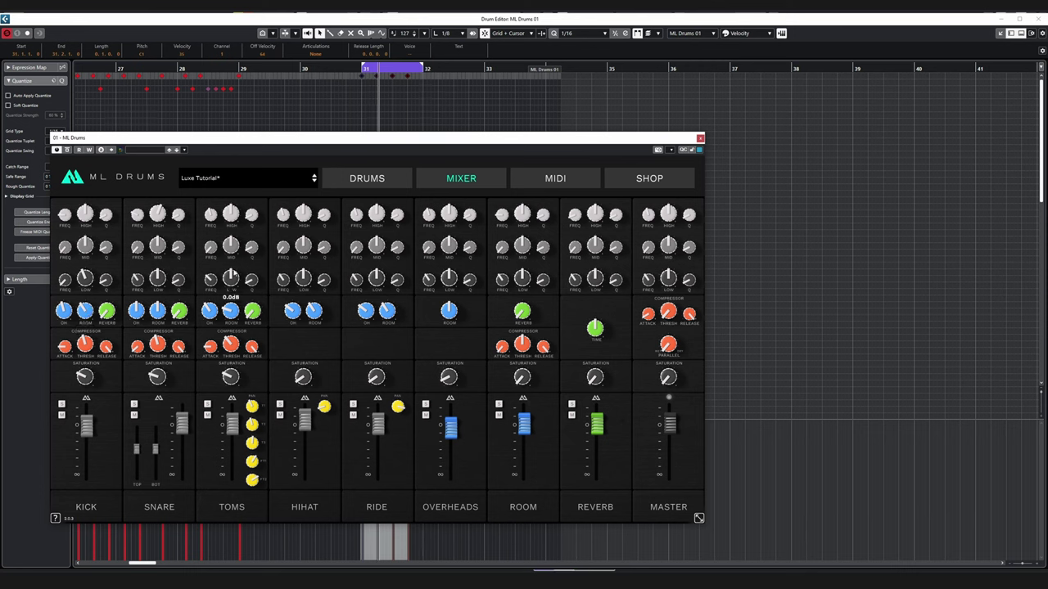
# Solo the room channel and play the groove from near bar 3.
pyautogui.click(498, 404)
pyautogui.moveTo(1021, 565); pyautogui.dragTo(1019, 564)
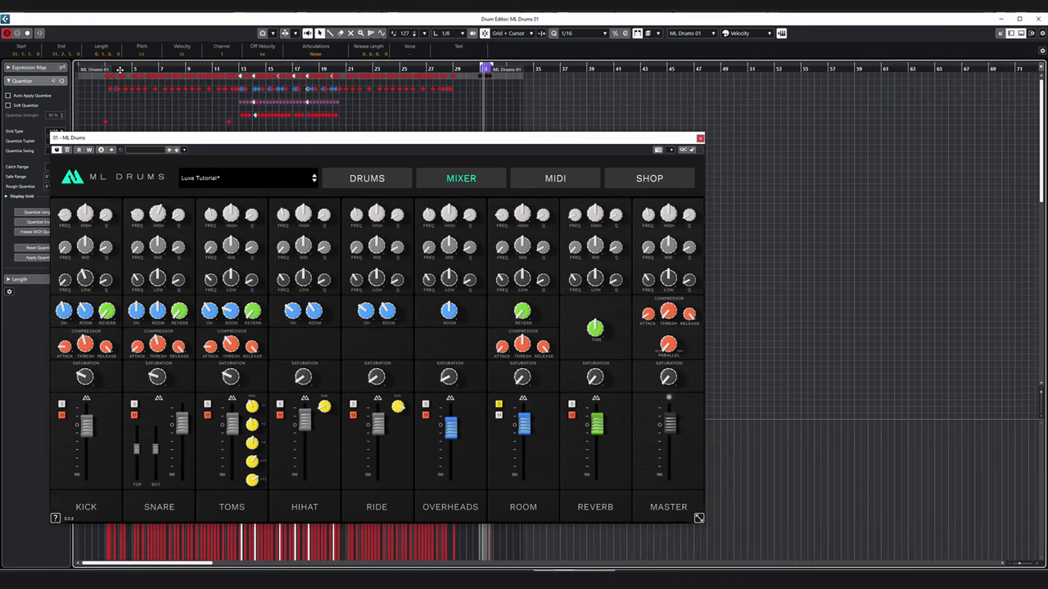
pyautogui.moveTo(118, 70); pyautogui.dragTo(124, 96)
pyautogui.press('space')
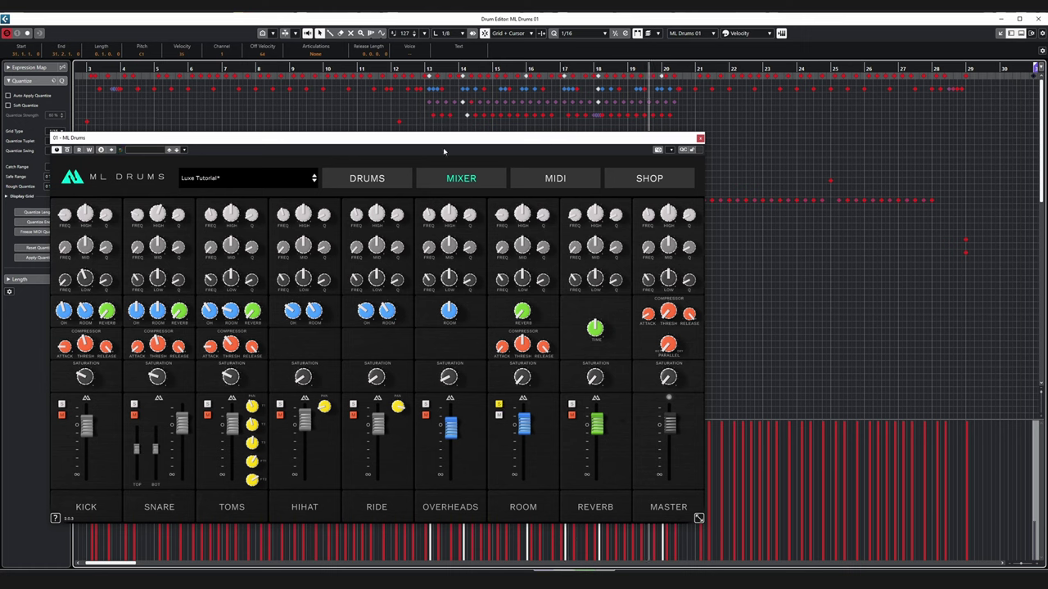
# Set the overheads' room send to -4.0 while replaying the groove from just before bar 3.
pyautogui.click(81, 68)
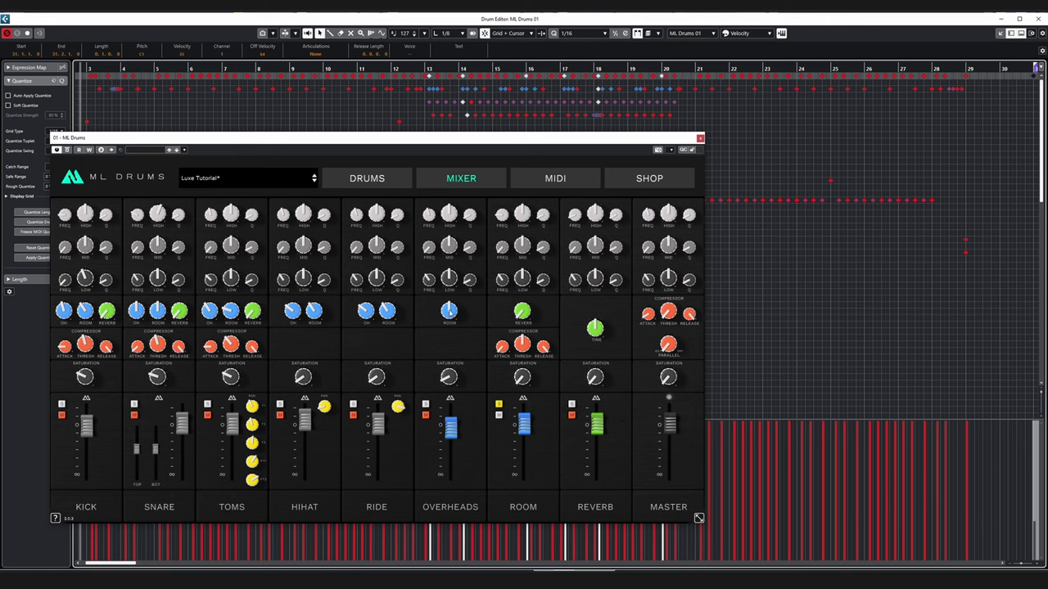
pyautogui.click(448, 311)
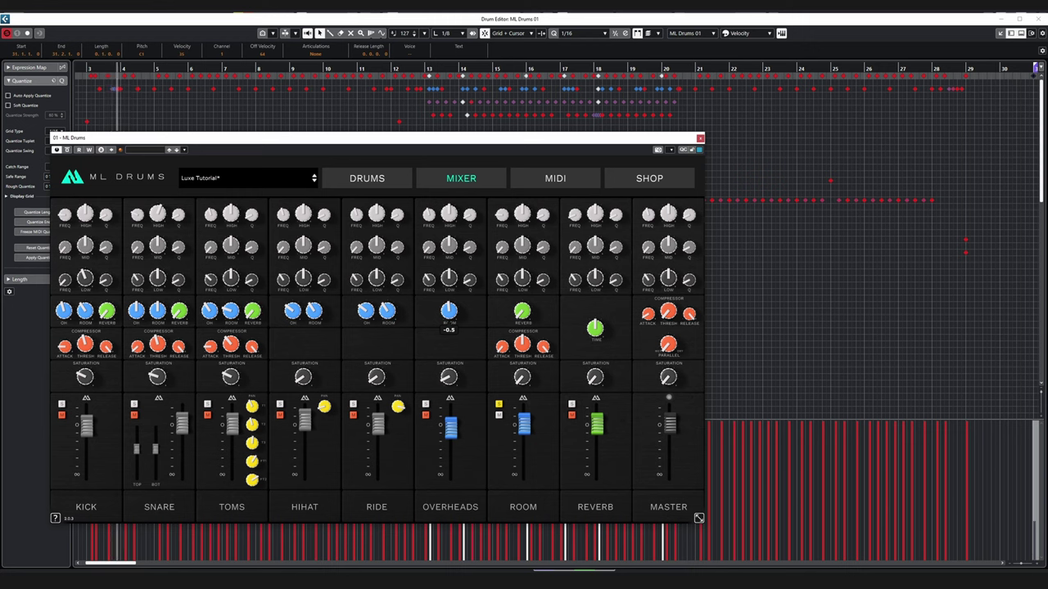
pyautogui.moveTo(450, 321); pyautogui.dragTo(449, 330)
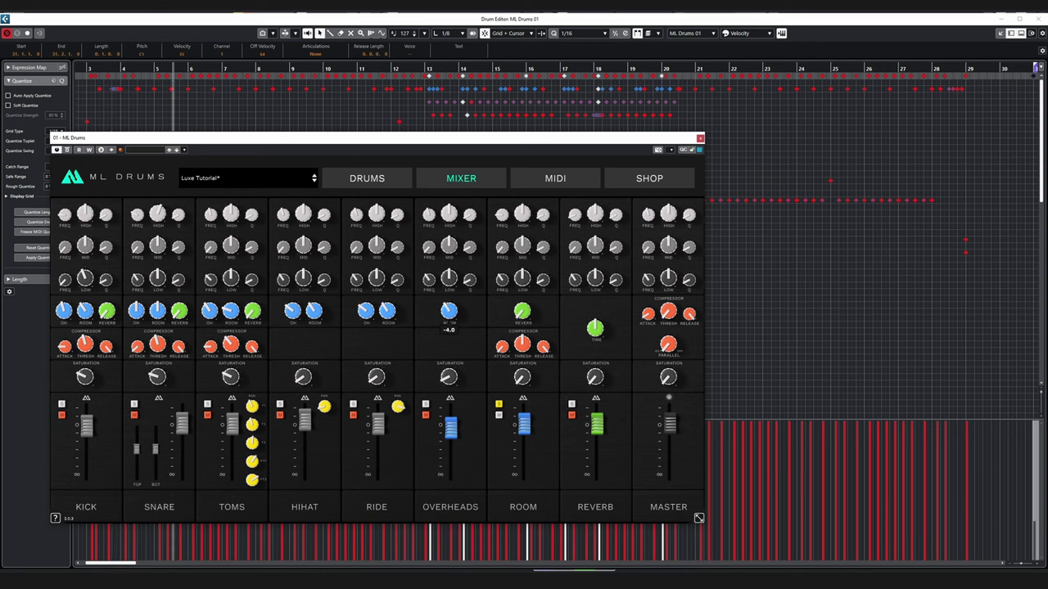
pyautogui.click(349, 71)
pyautogui.moveTo(299, 319)
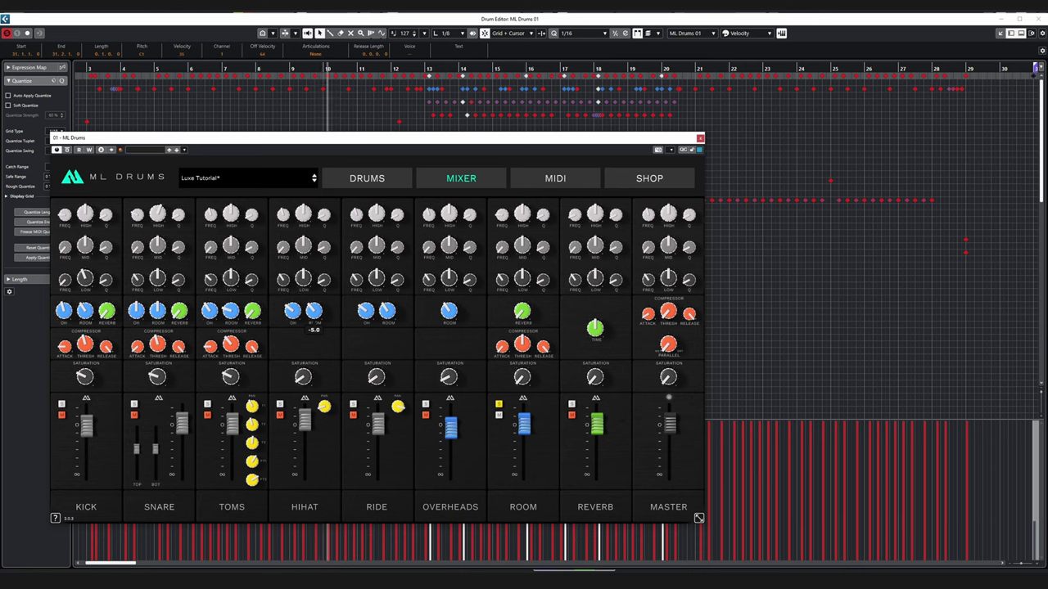
pyautogui.moveTo(448, 310)
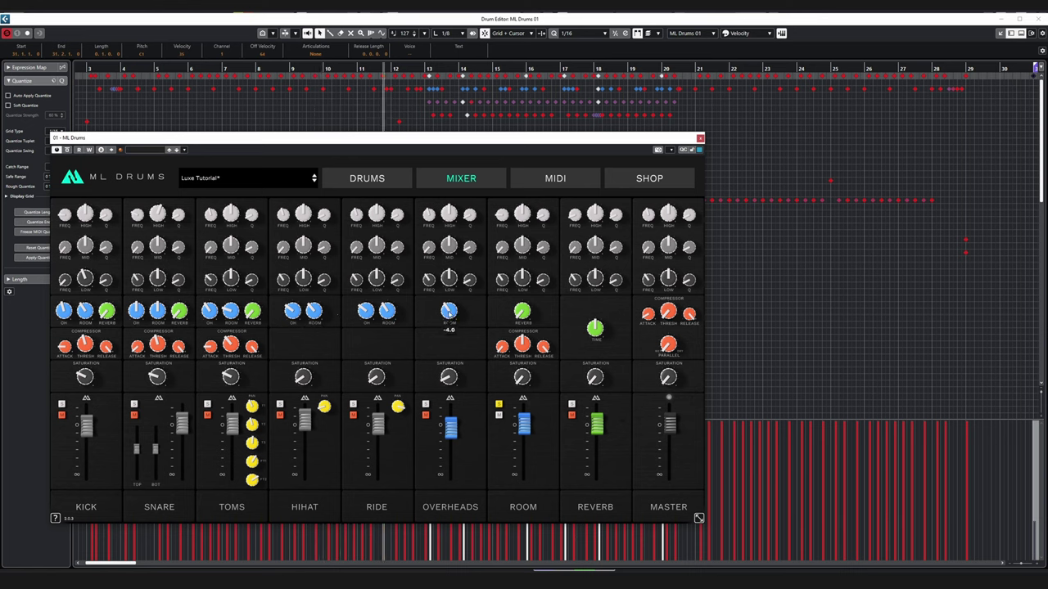
pyautogui.scroll(1, 448, 322)
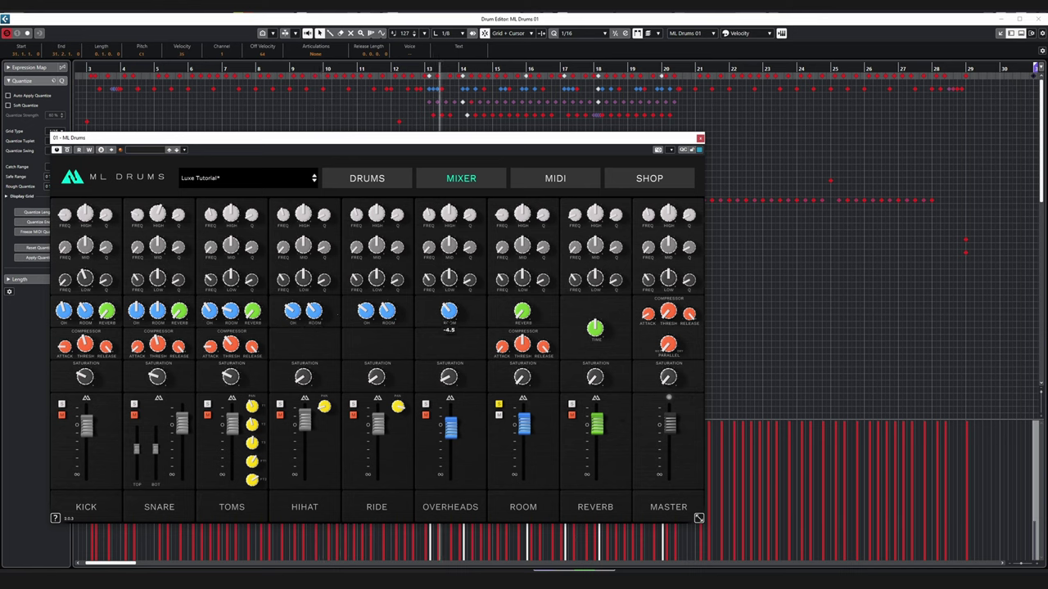
pyautogui.scroll(1, 449, 321)
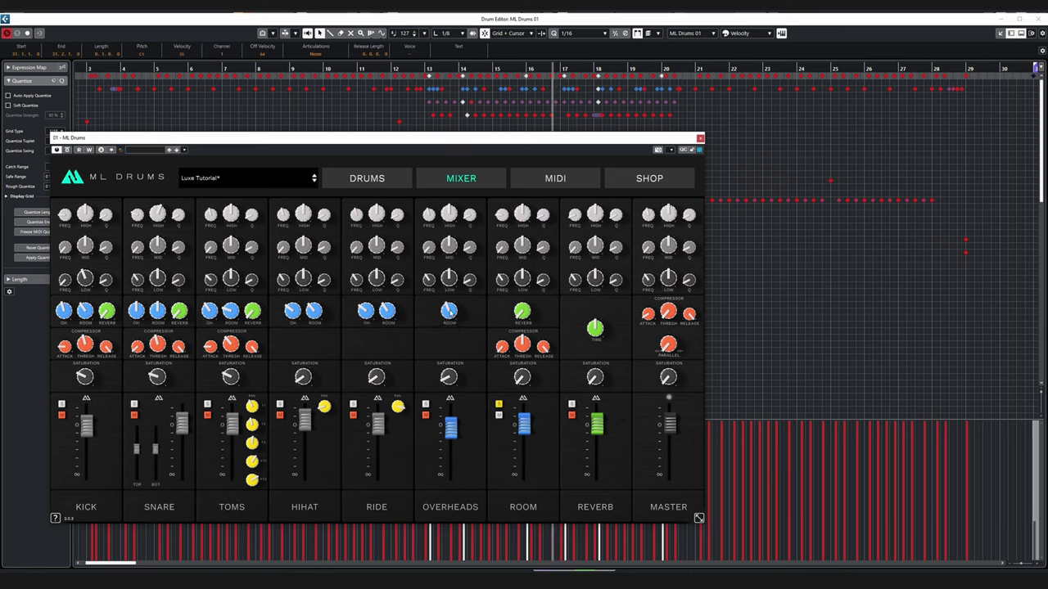
pyautogui.scroll(-1, 448, 314)
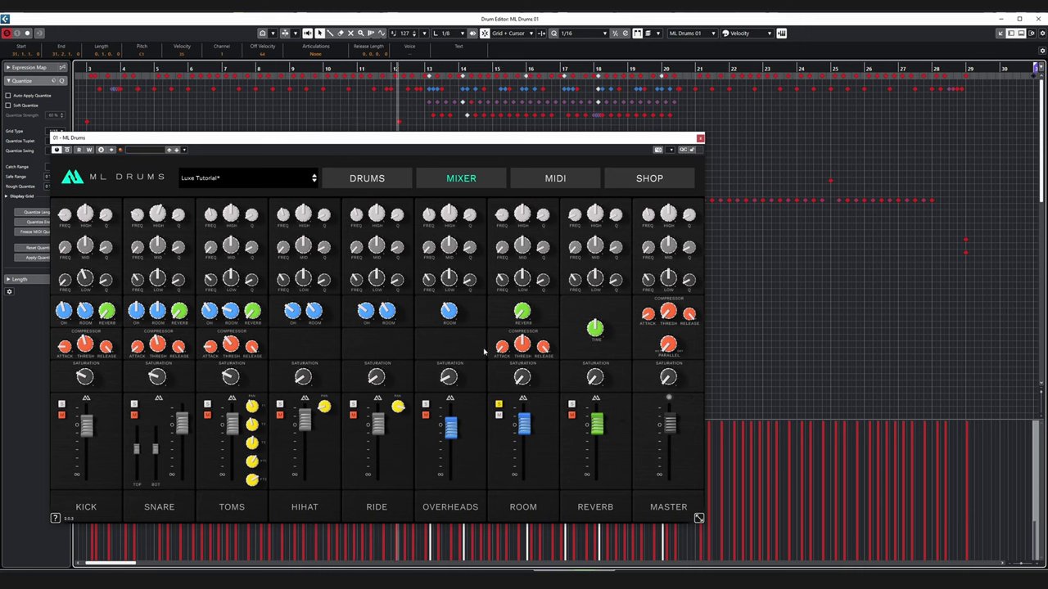
# Replay from around bar 7 and raise the room channel's saturation to about the nine o'clock setting.
pyautogui.moveTo(305, 213)
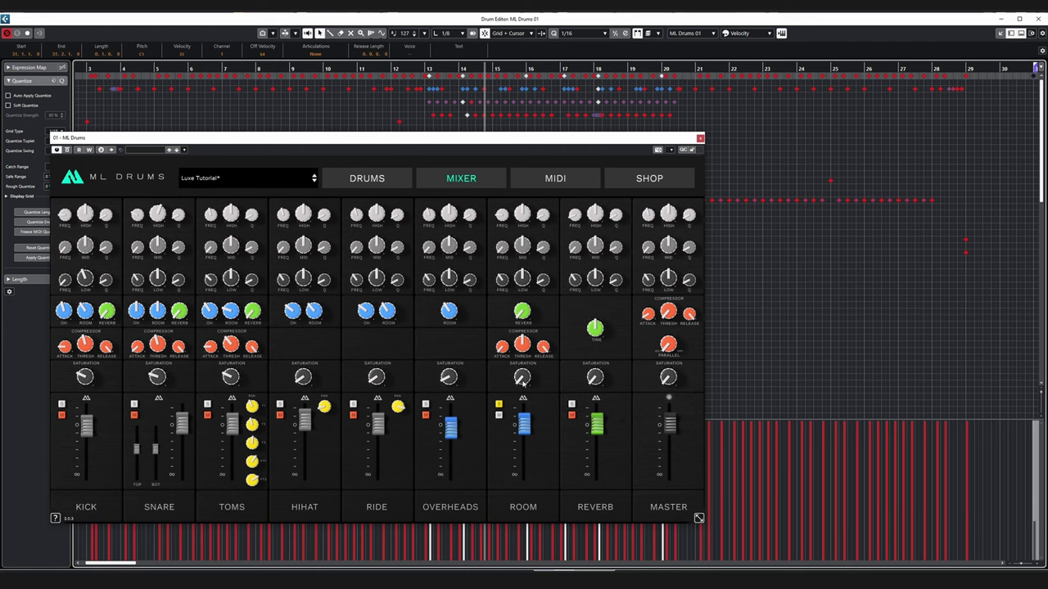
pyautogui.click(243, 70)
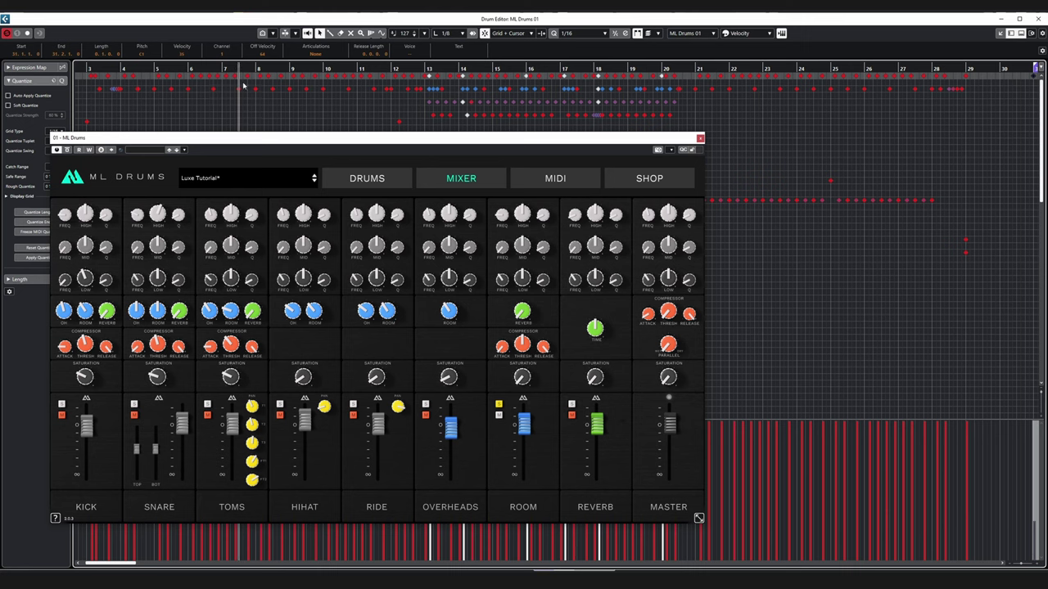
pyautogui.press('space')
pyautogui.moveTo(522, 377); pyautogui.dragTo(523, 334)
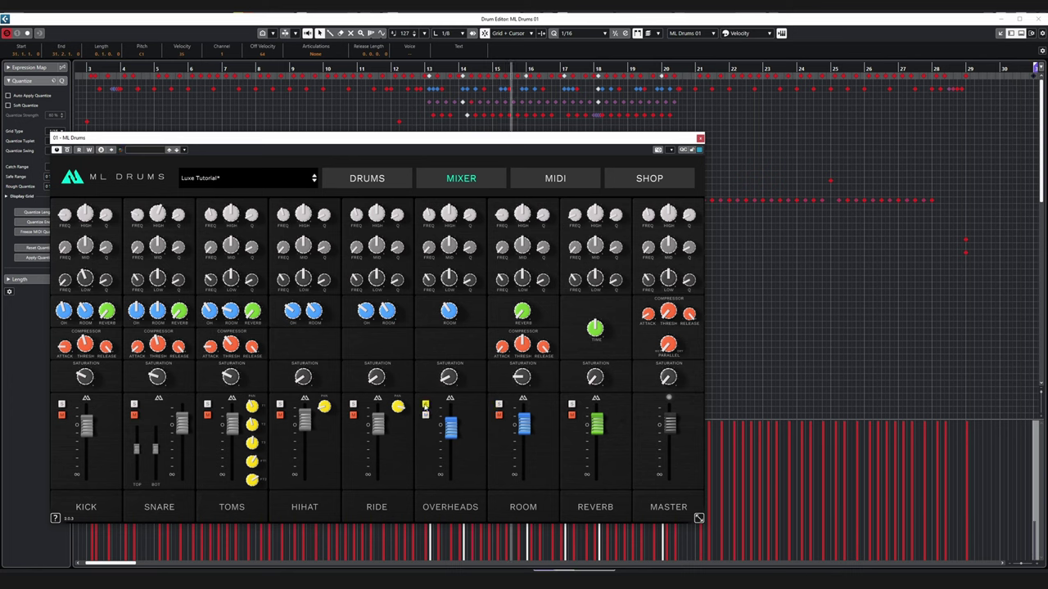
# Solo the overheads and add a small amount of saturation to them, replaying from just before bar 5.
pyautogui.click(149, 68)
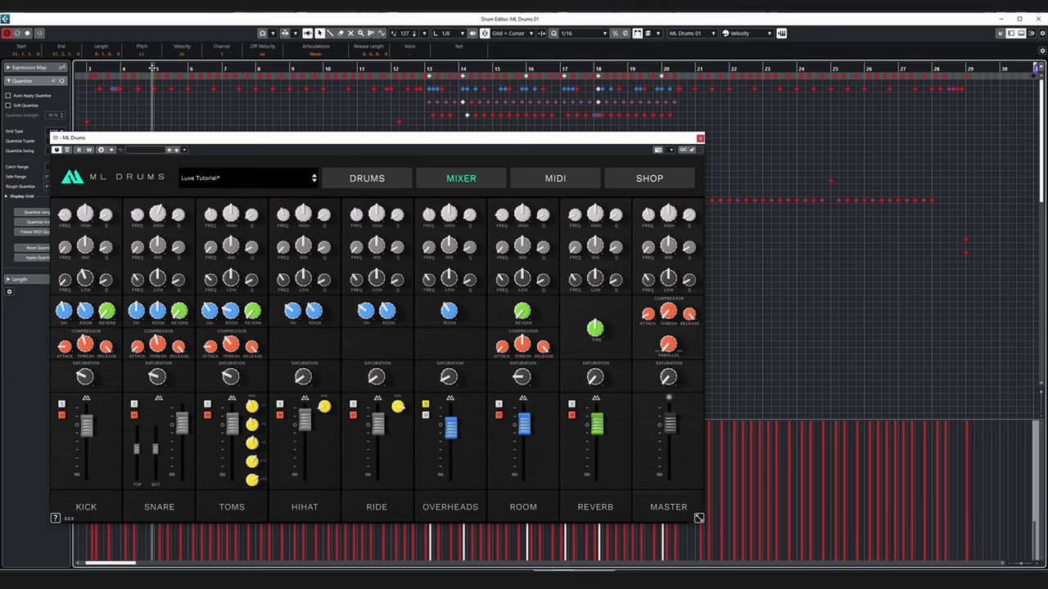
pyautogui.moveTo(459, 376)
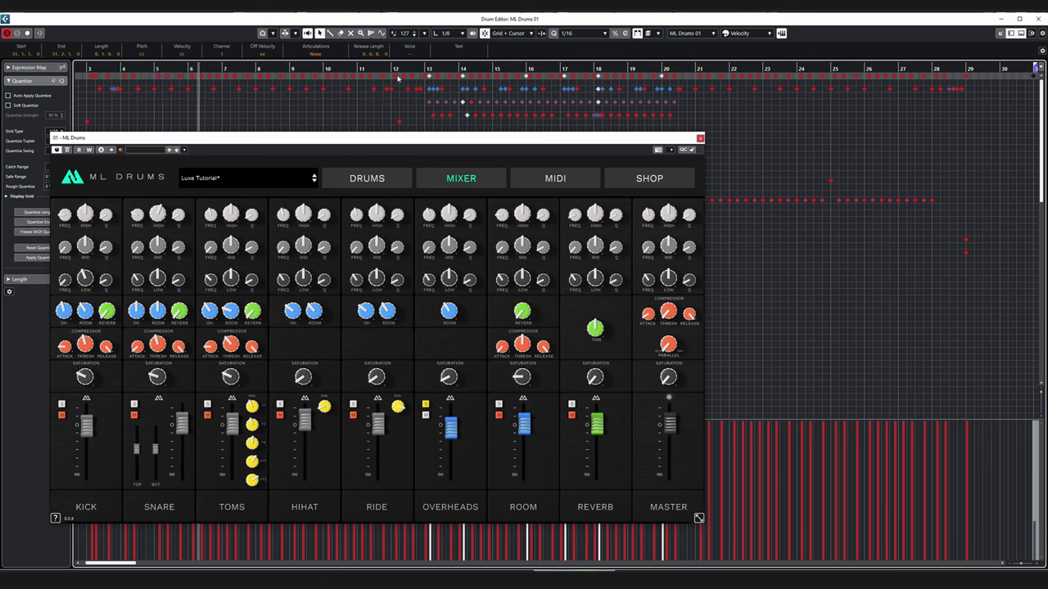
pyautogui.moveTo(451, 423)
pyautogui.moveTo(448, 377); pyautogui.dragTo(449, 371)
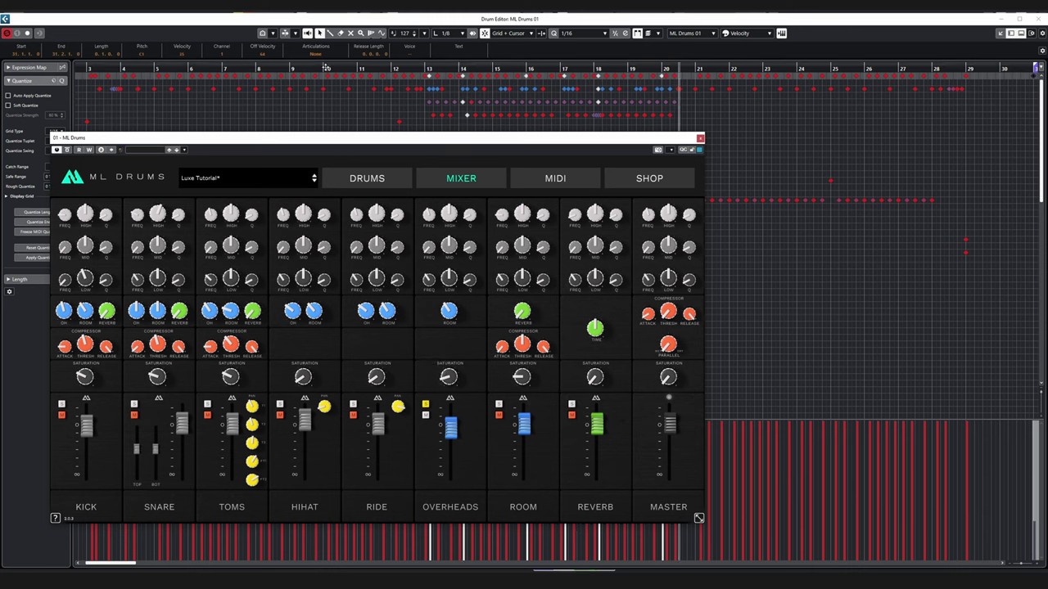
# Fine-tune the snare's overhead send to 0.5, replaying the groove from bar 10 and again from before bar 12.
pyautogui.click(325, 67)
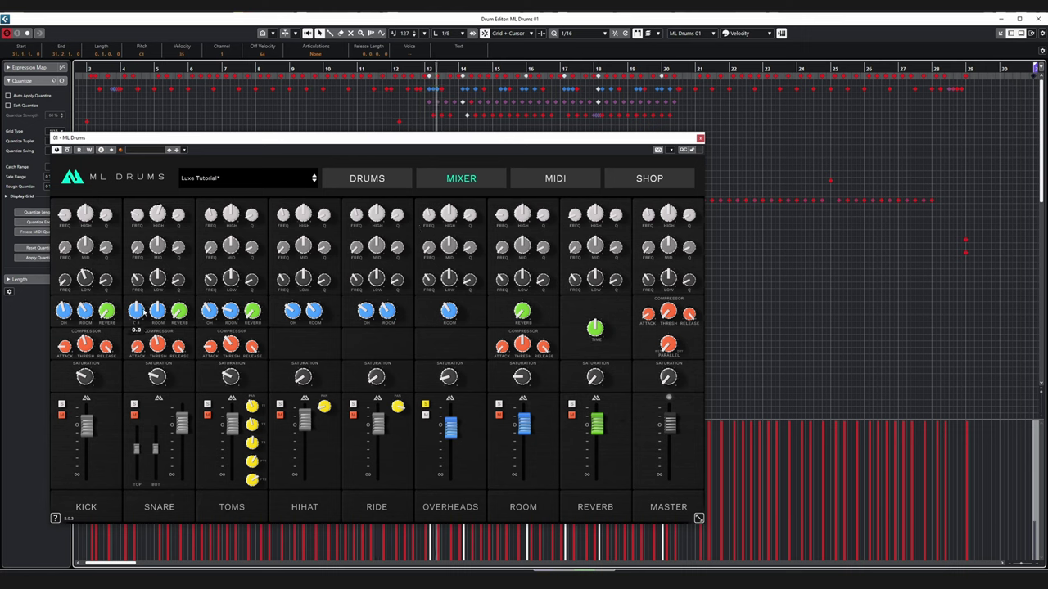
pyautogui.moveTo(446, 319)
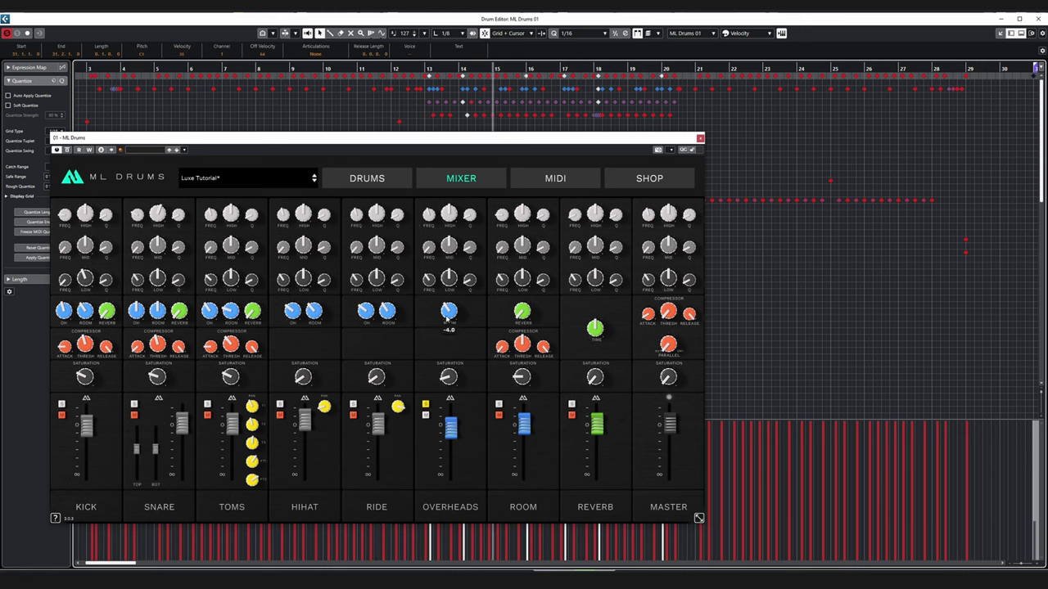
pyautogui.click(136, 315)
pyautogui.moveTo(136, 315); pyautogui.dragTo(135, 313)
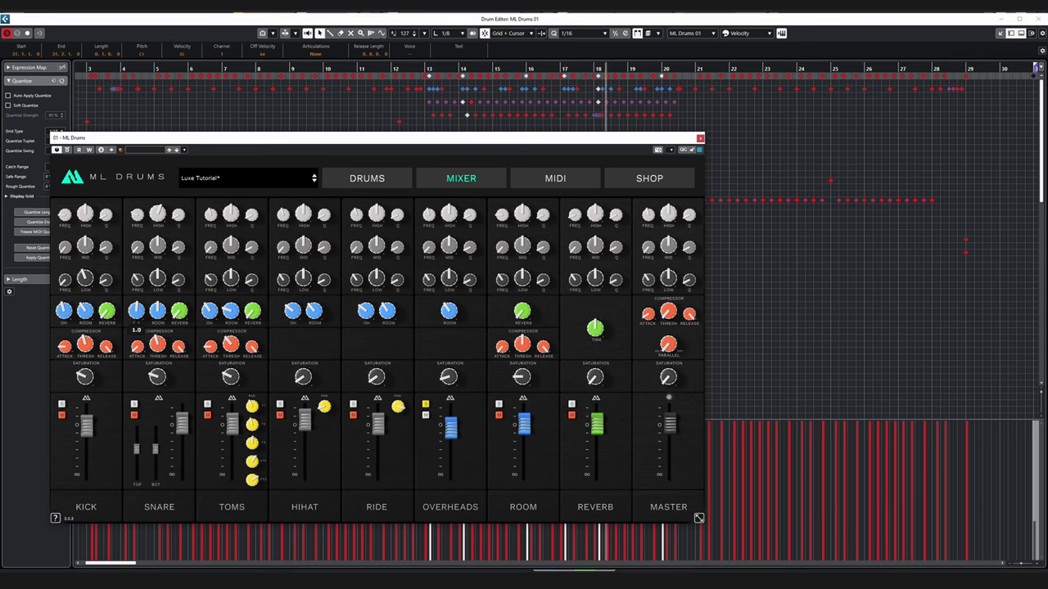
pyautogui.click(379, 69)
pyautogui.moveTo(237, 281)
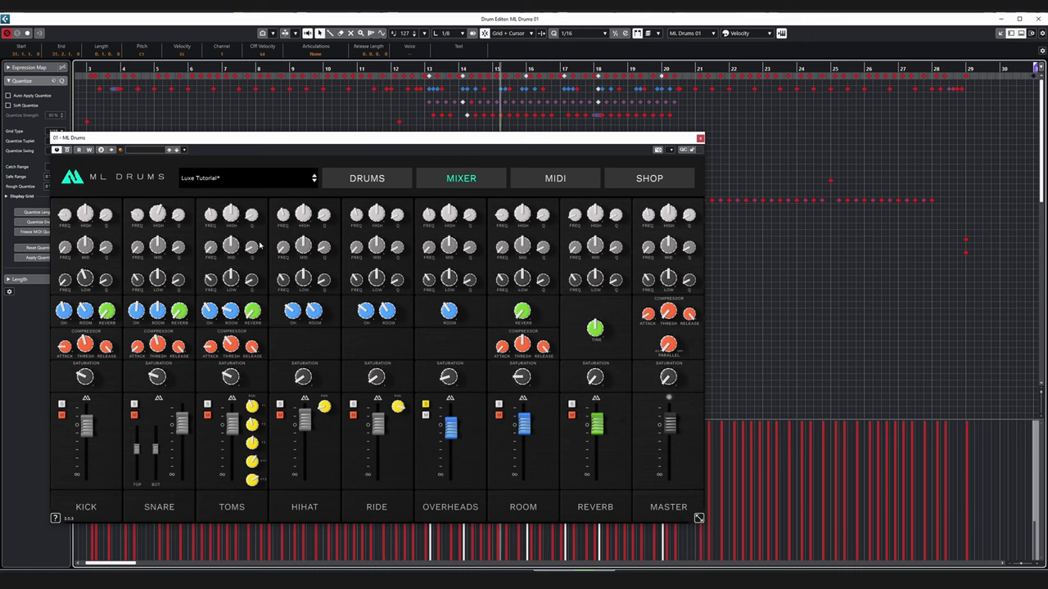
pyautogui.moveTo(137, 316)
pyautogui.moveTo(136, 309); pyautogui.dragTo(131, 313)
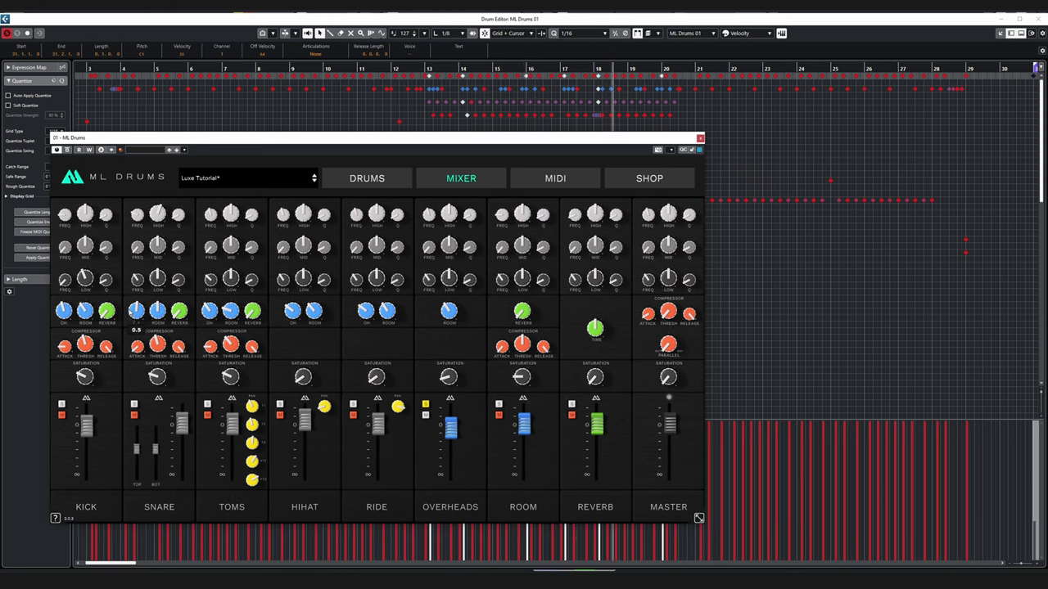
pyautogui.moveTo(129, 308)
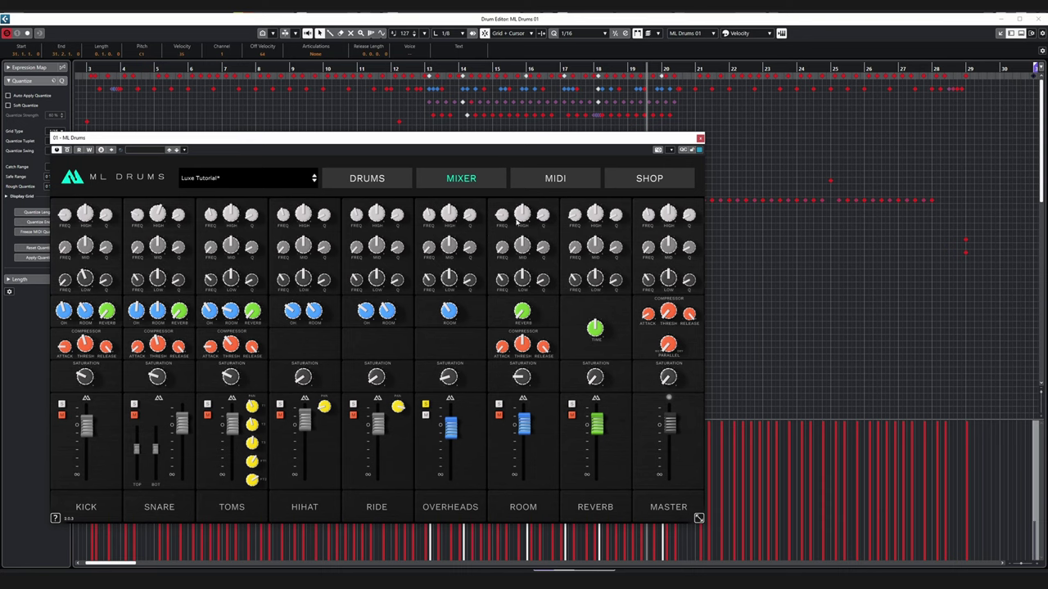
# Close the drum editor, unsolo the ML Drums track and play the full arrangement from just before bar 3.
pyautogui.moveTo(162, 217)
pyautogui.moveTo(88, 279)
pyautogui.moveTo(528, 388)
pyautogui.moveTo(231, 280)
pyautogui.click(1037, 19)
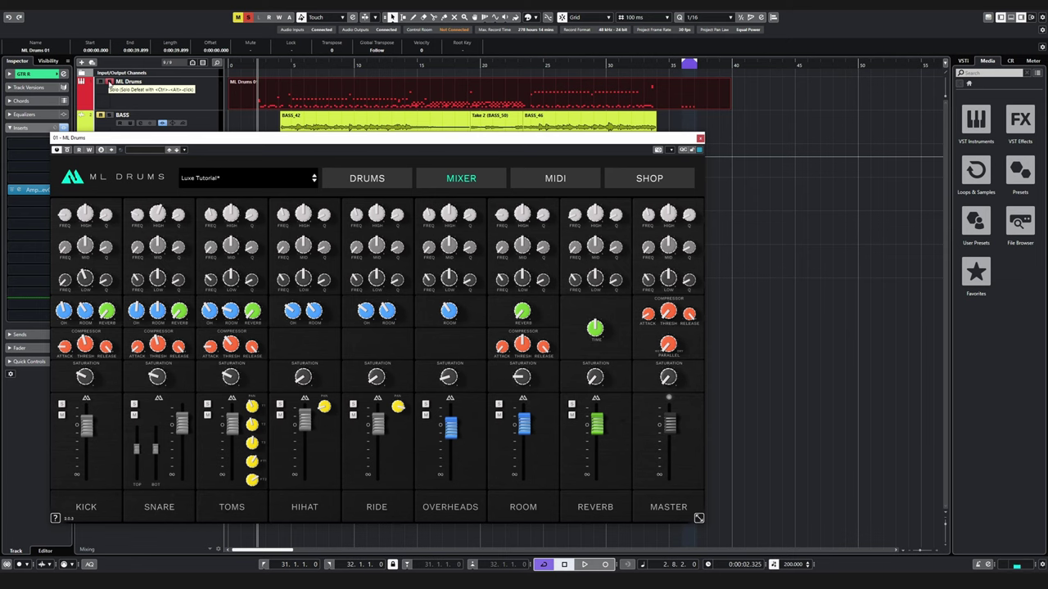
pyautogui.click(110, 83)
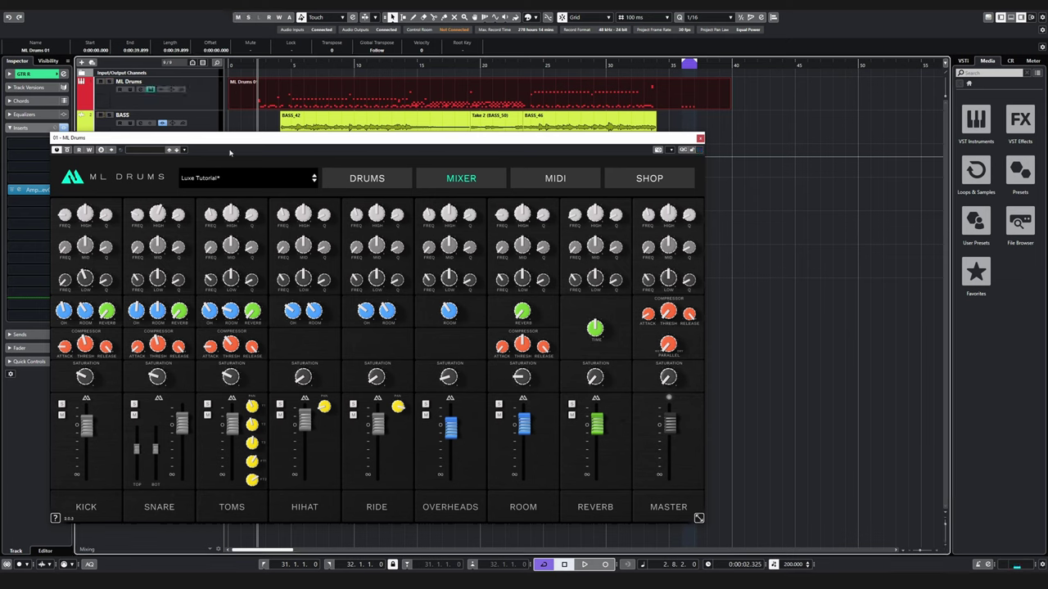
pyautogui.press('space')
pyautogui.moveTo(692, 281)
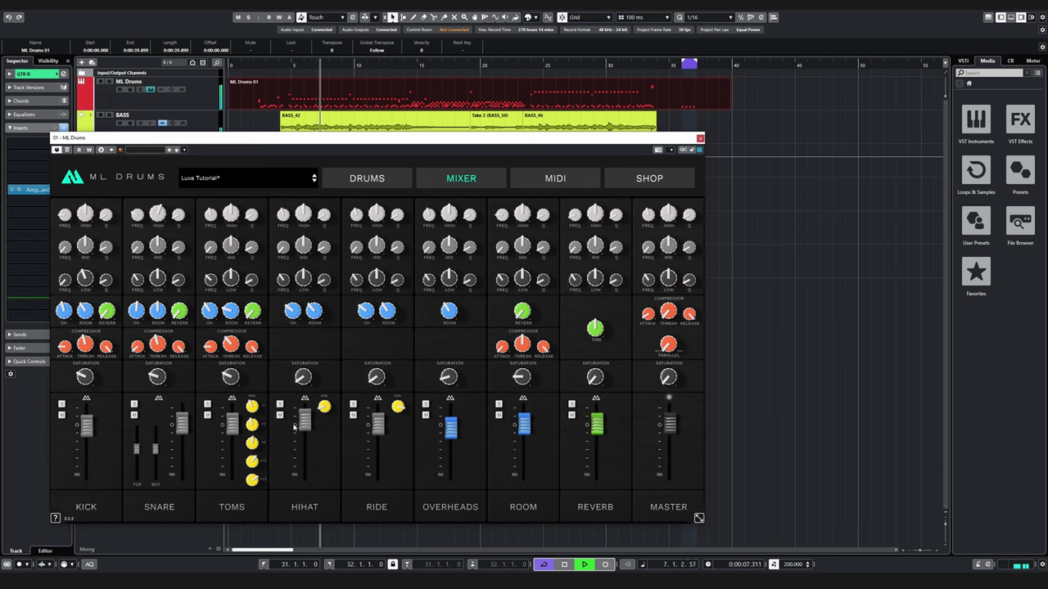
pyautogui.moveTo(305, 421)
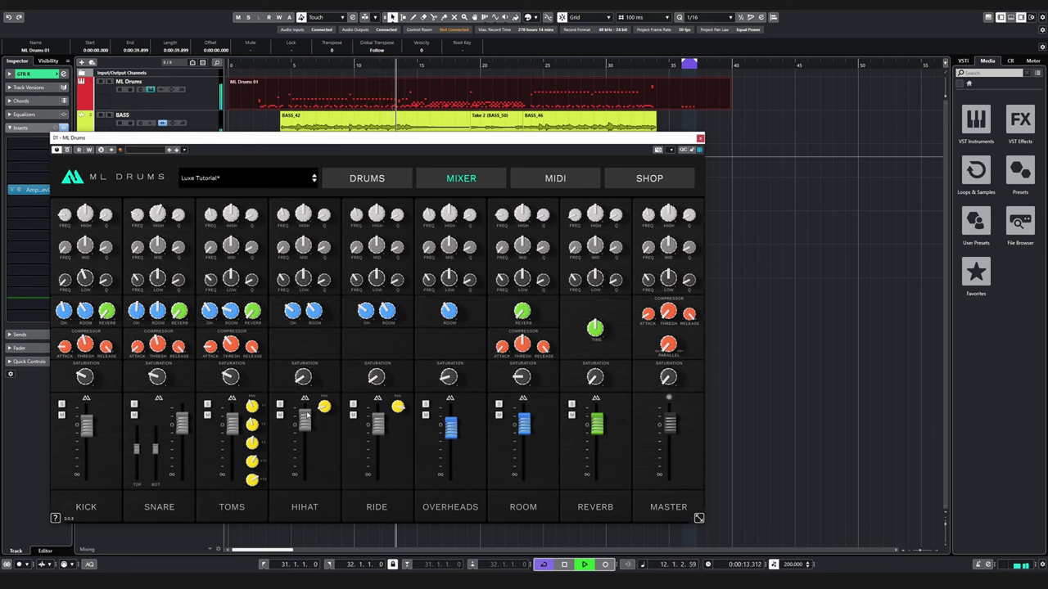
pyautogui.moveTo(182, 427)
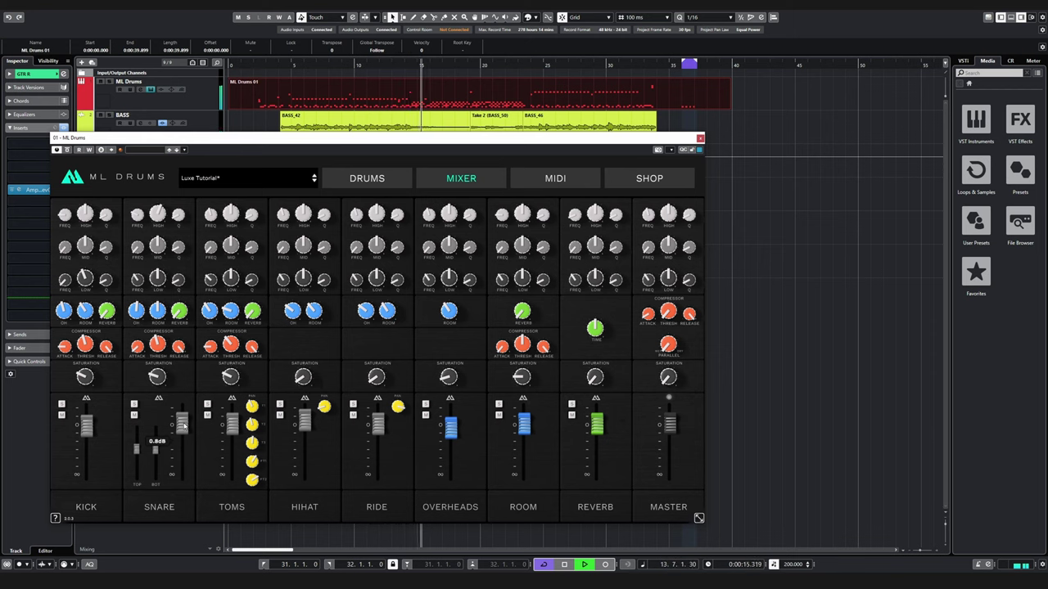
# During playback, lower the snare's level to 0.5 dB, slightly reduce the overheads' level and bring their saturation down to 3.6 dB.
pyautogui.moveTo(184, 426); pyautogui.dragTo(184, 428)
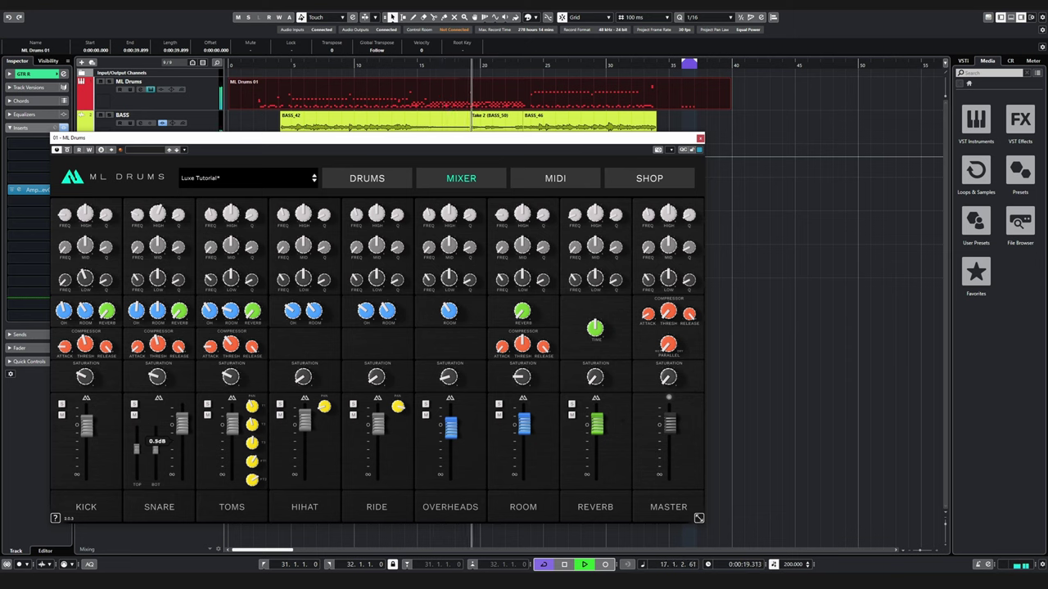
pyautogui.moveTo(384, 456)
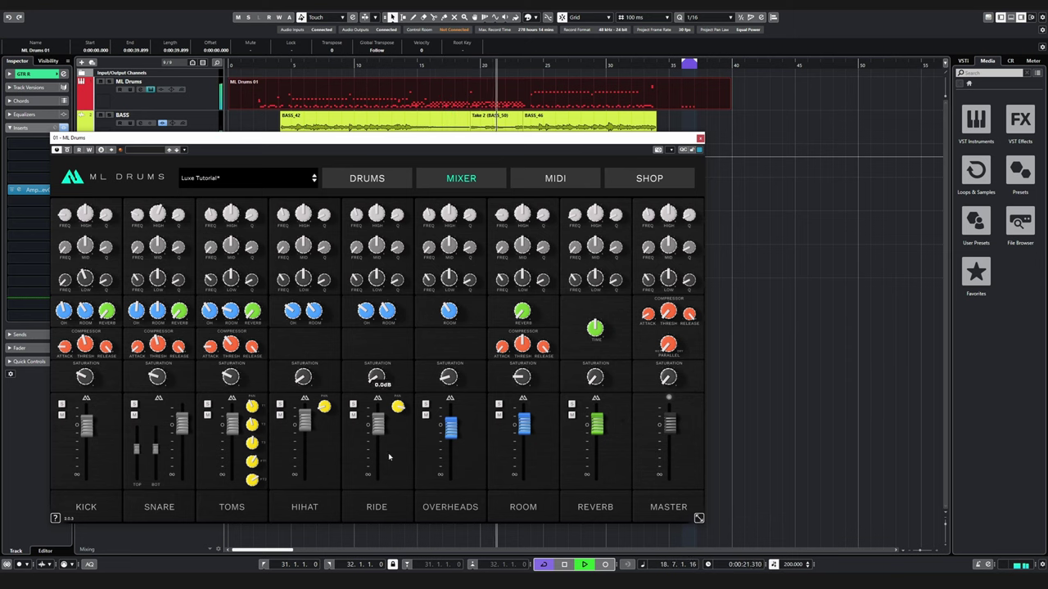
pyautogui.moveTo(450, 428)
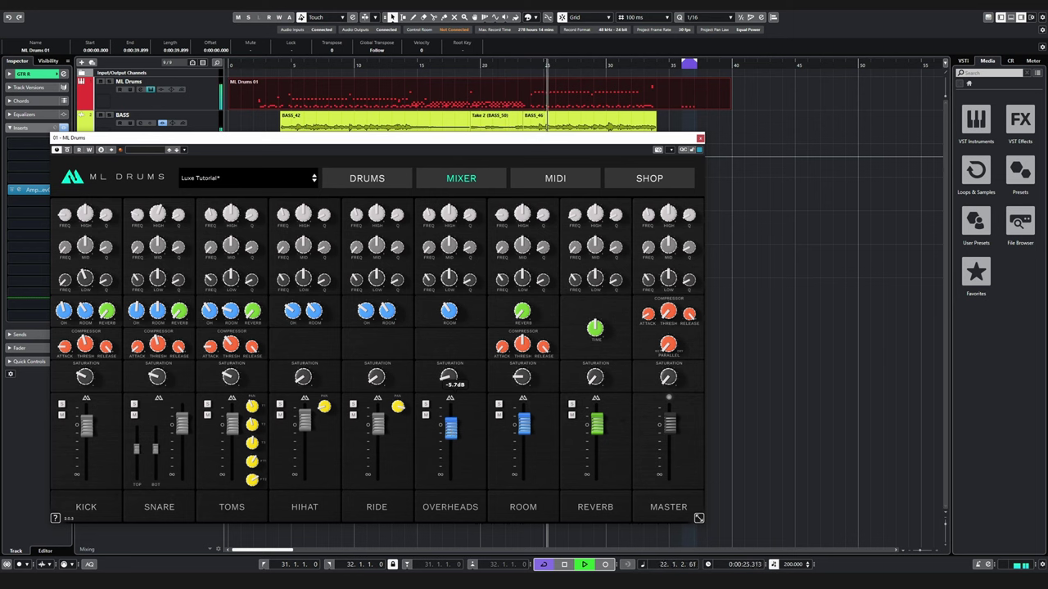
pyautogui.moveTo(449, 377)
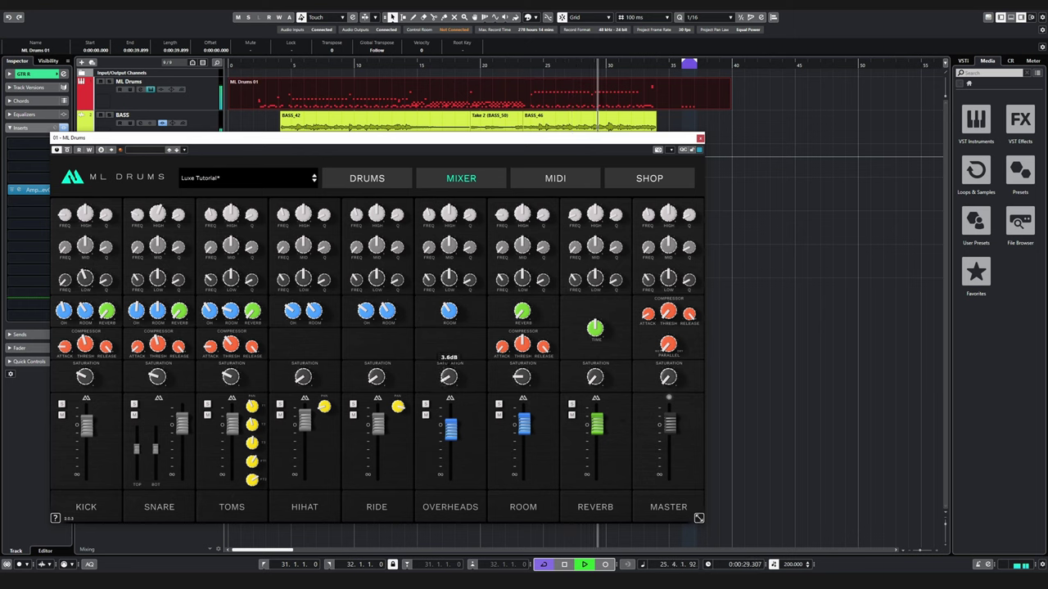
pyautogui.moveTo(445, 381); pyautogui.dragTo(445, 379)
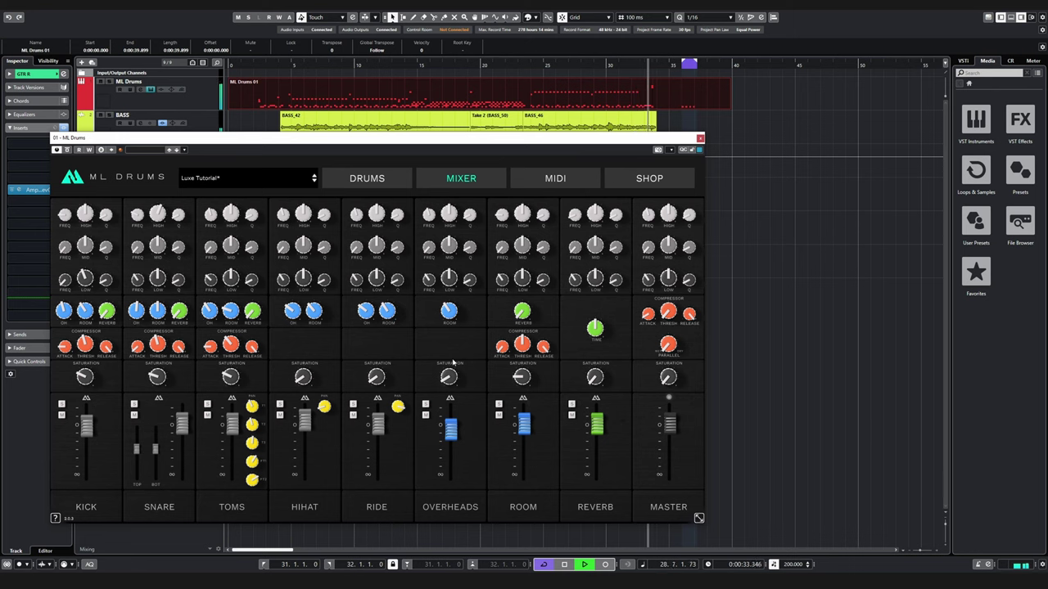
pyautogui.press('space')
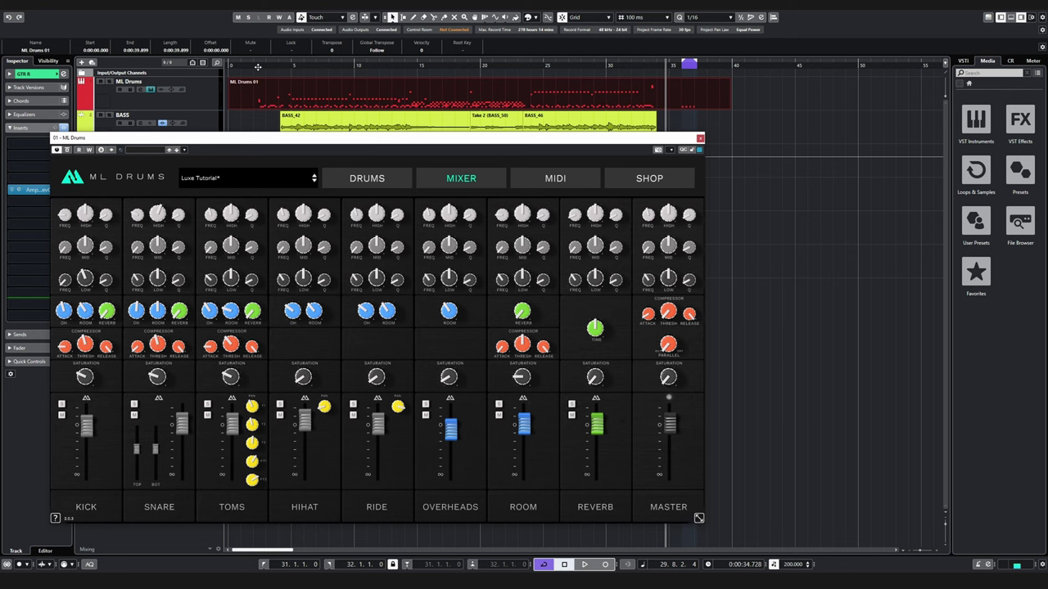
# Replay the arrangement from just before bar 3 and briefly mute the snare channel to compare the mix without it.
pyautogui.click(256, 67)
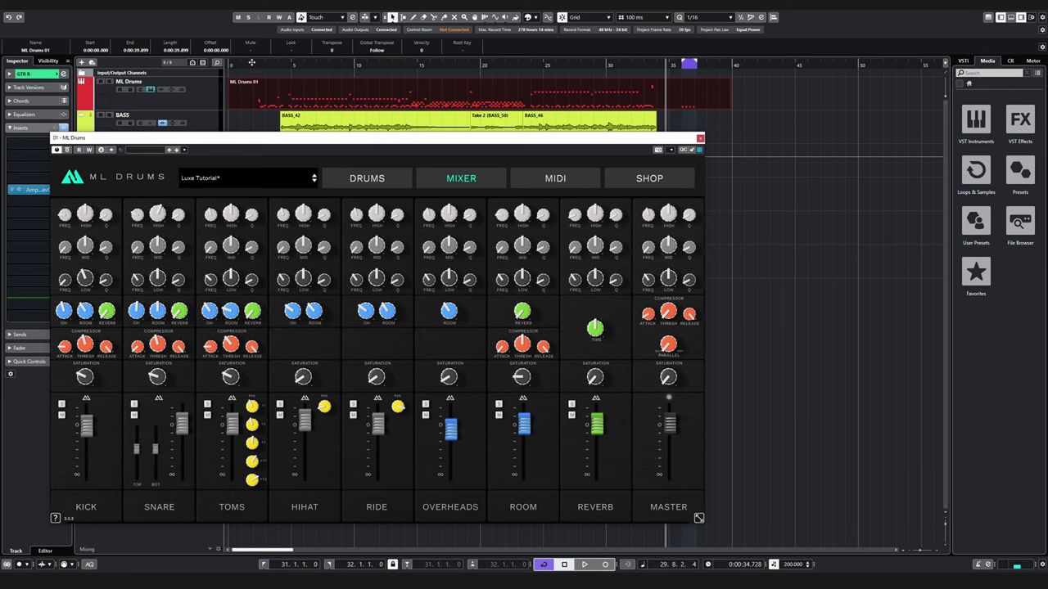
pyautogui.press('g')
pyautogui.press('space')
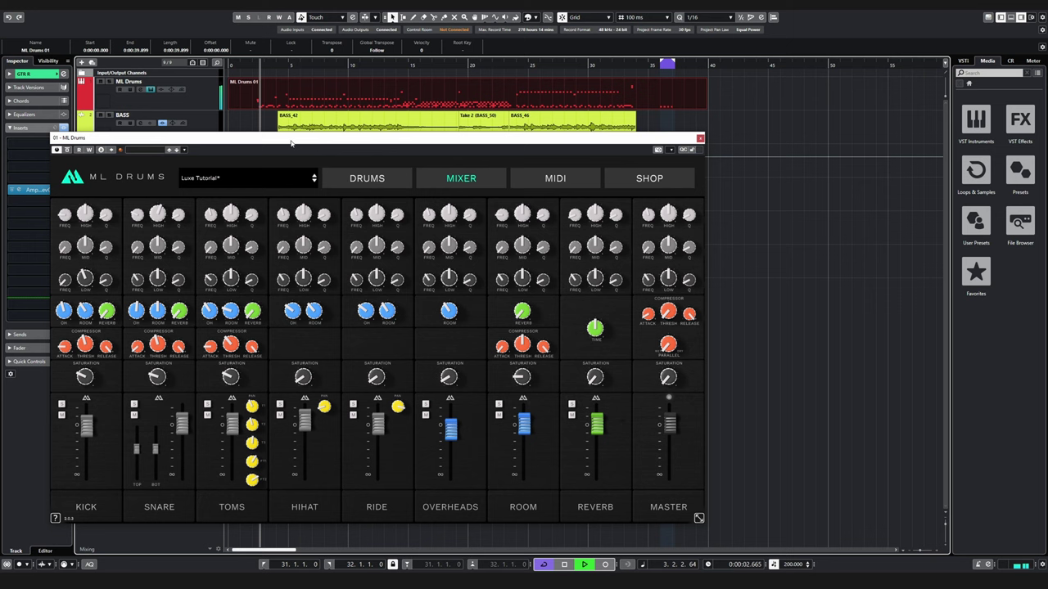
pyautogui.click(134, 415)
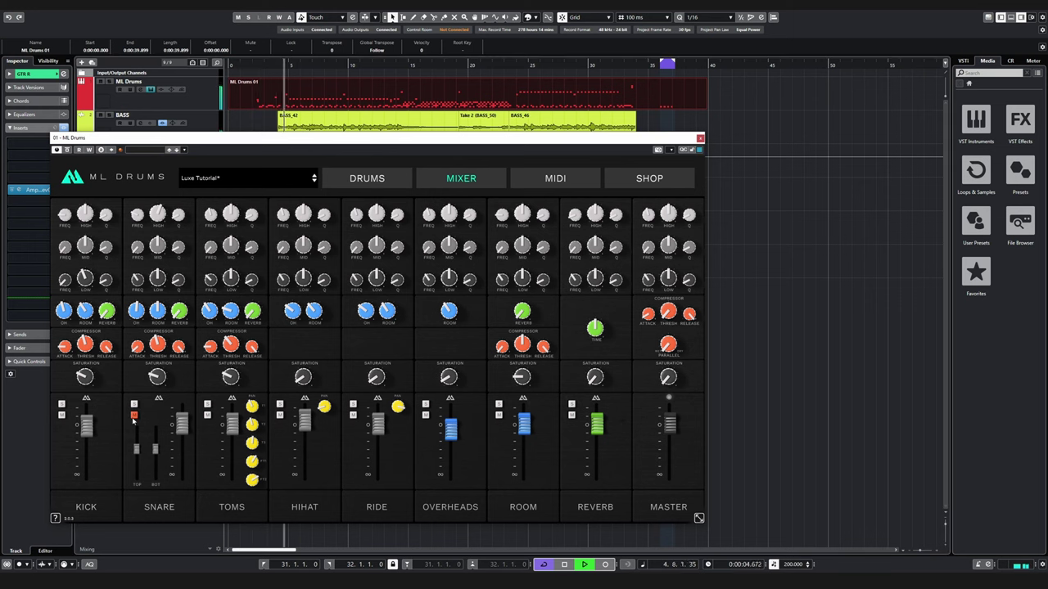
pyautogui.click(134, 416)
# Reduce the snare's saturation to 6.9 dB and listen through the rest of the arrangement before stopping.
pyautogui.moveTo(158, 377)
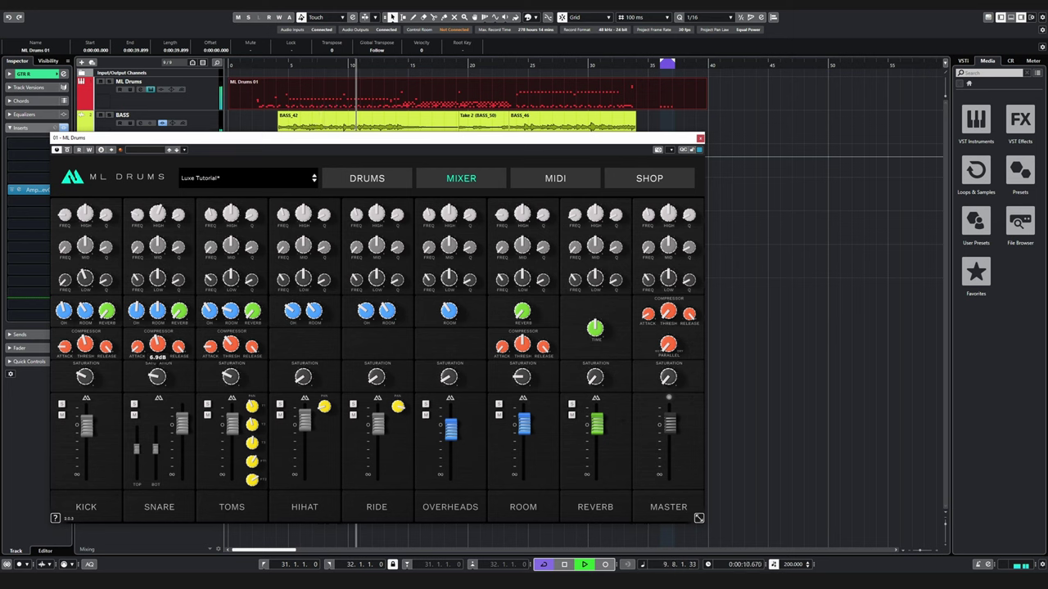
pyautogui.moveTo(157, 344); pyautogui.dragTo(158, 346)
pyautogui.moveTo(308, 378)
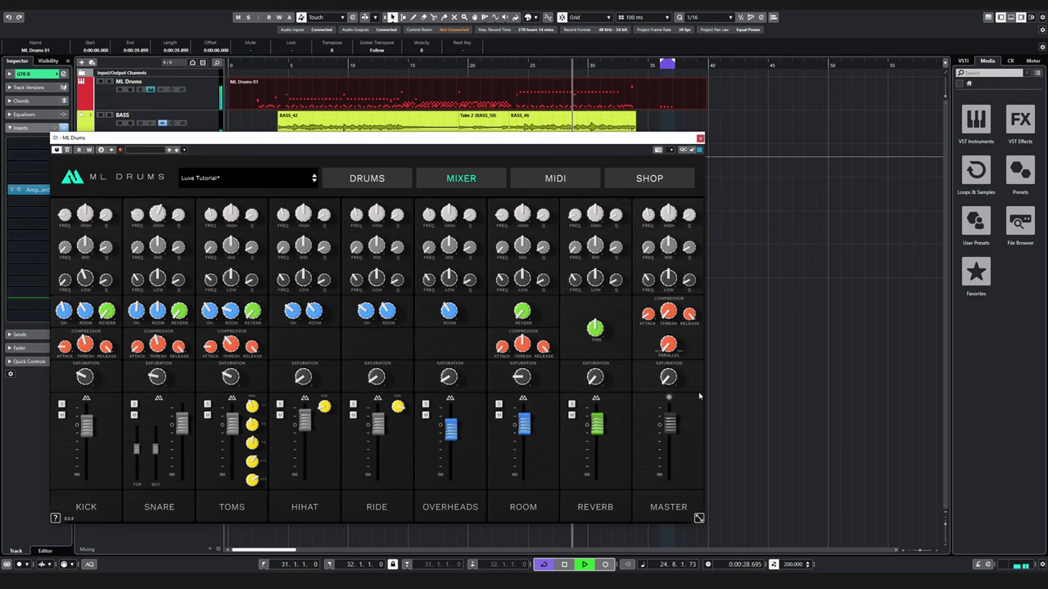
pyautogui.moveTo(678, 323)
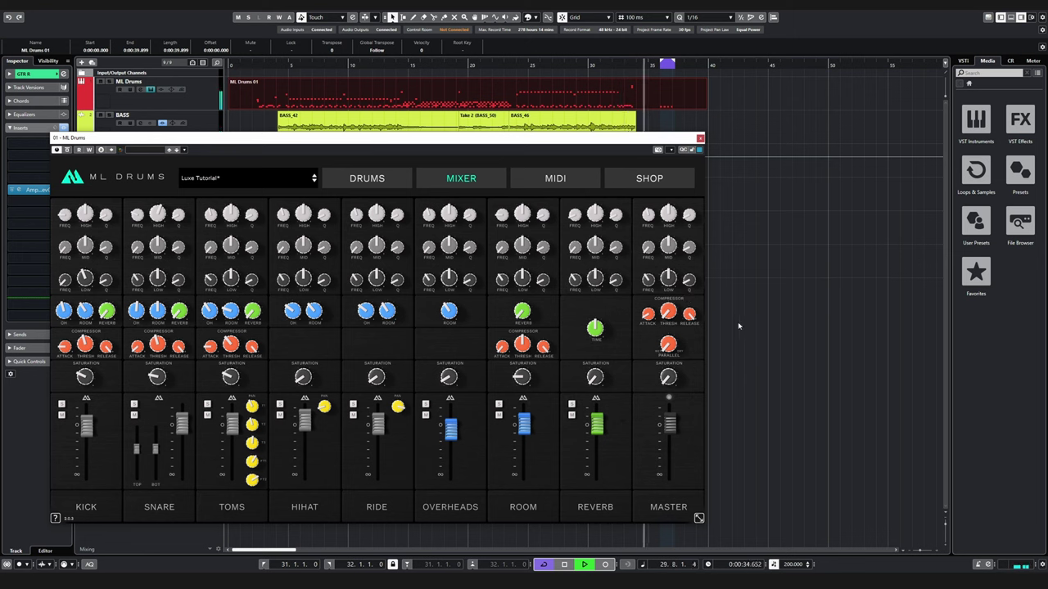
pyautogui.press('space')
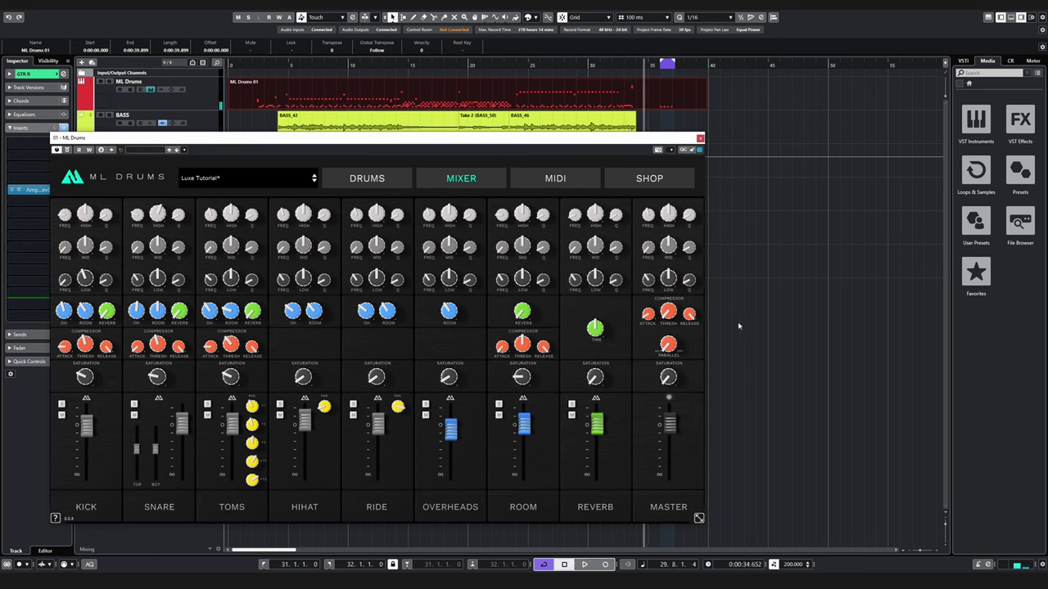
# Play the looped hits at bar 31 briefly and open the ML Drums part in the drum editor showing that bar.
pyautogui.click(282, 65)
pyautogui.moveTo(598, 432)
pyautogui.moveTo(525, 321)
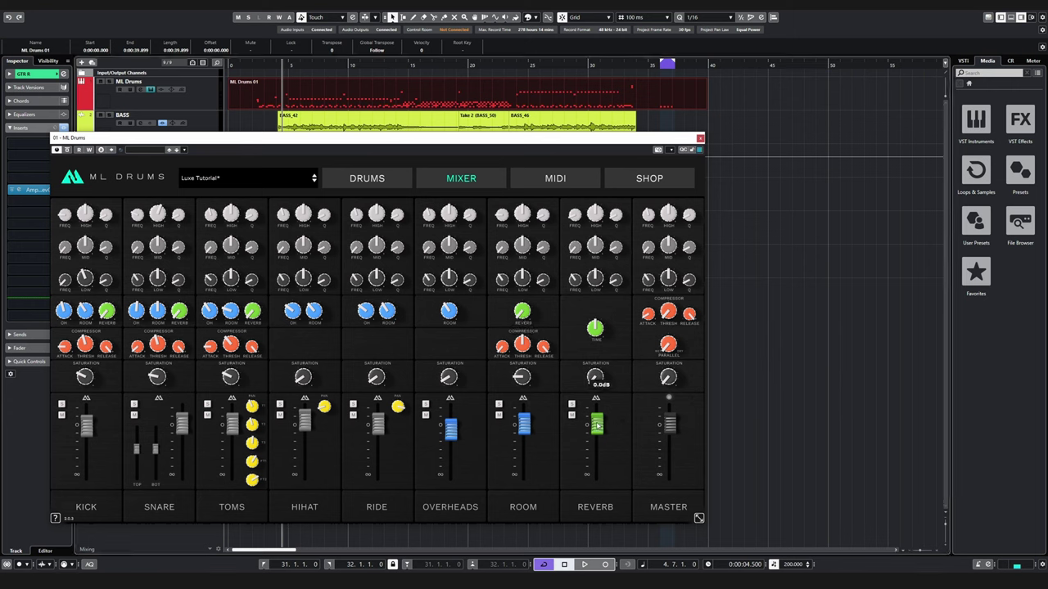
pyautogui.click(657, 66)
pyautogui.press('space')
pyautogui.press('space')
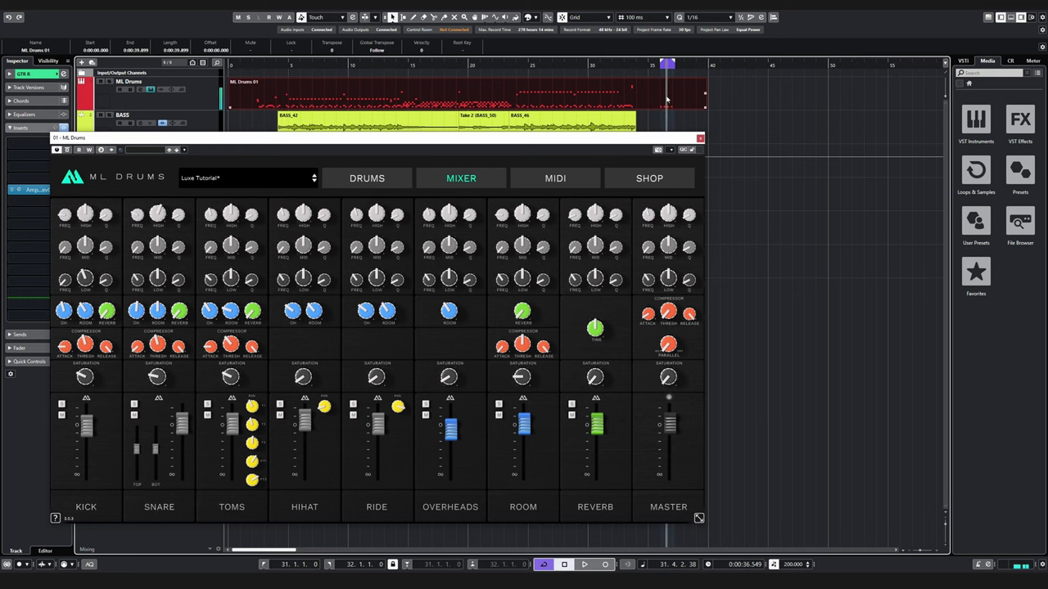
pyautogui.doubleClick(666, 99)
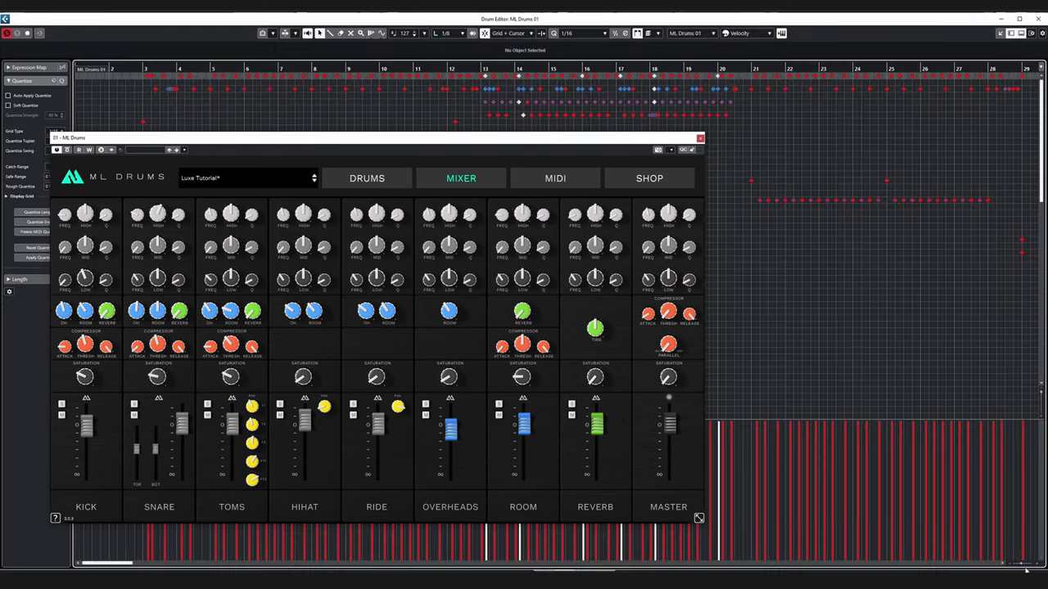
pyautogui.moveTo(1020, 565); pyautogui.dragTo(1021, 565)
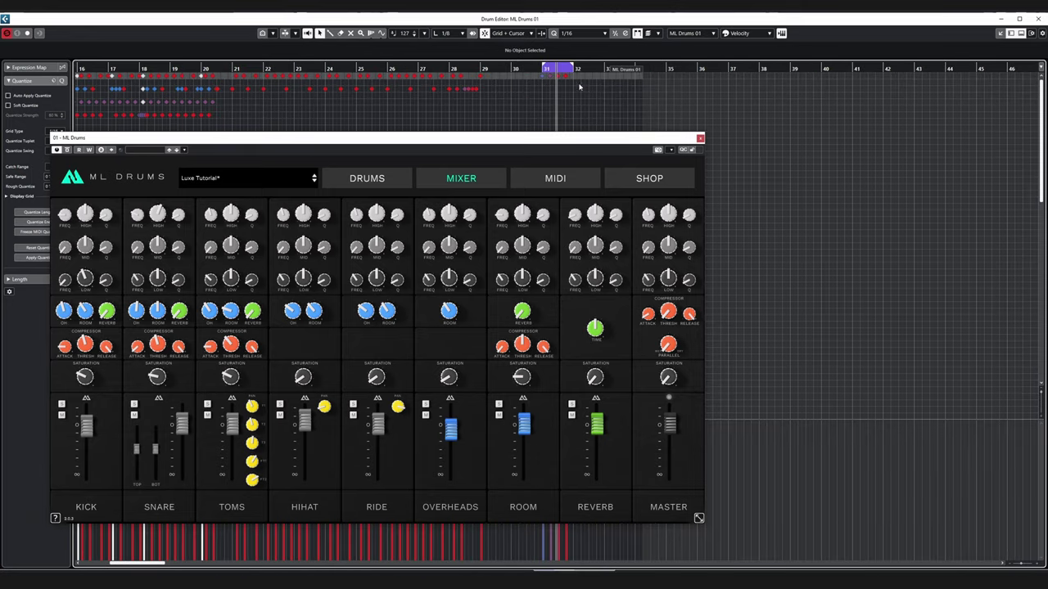
# Move the four looped notes in bar 31 from the kick lane down to the snare lane and play them.
pyautogui.moveTo(580, 86); pyautogui.dragTo(535, 73)
pyautogui.moveTo(543, 76); pyautogui.dragTo(543, 87)
pyautogui.press('space')
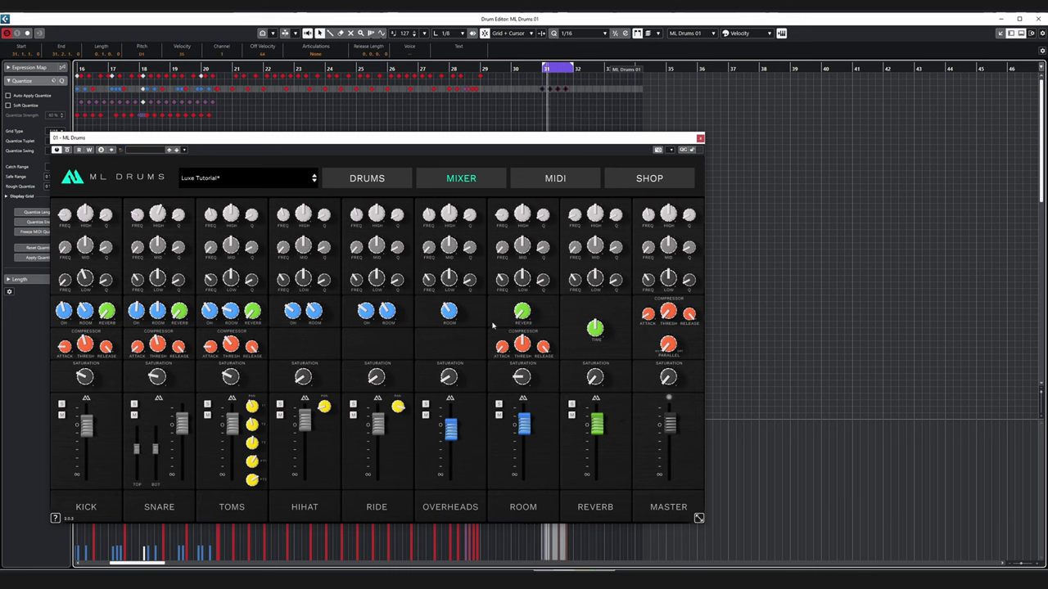
# Try raising the snare's reverb send to -7.0 while the snare hits loop at bar 31.
pyautogui.moveTo(175, 321)
pyautogui.moveTo(157, 336)
pyautogui.press('space')
pyautogui.moveTo(179, 318); pyautogui.dragTo(179, 291)
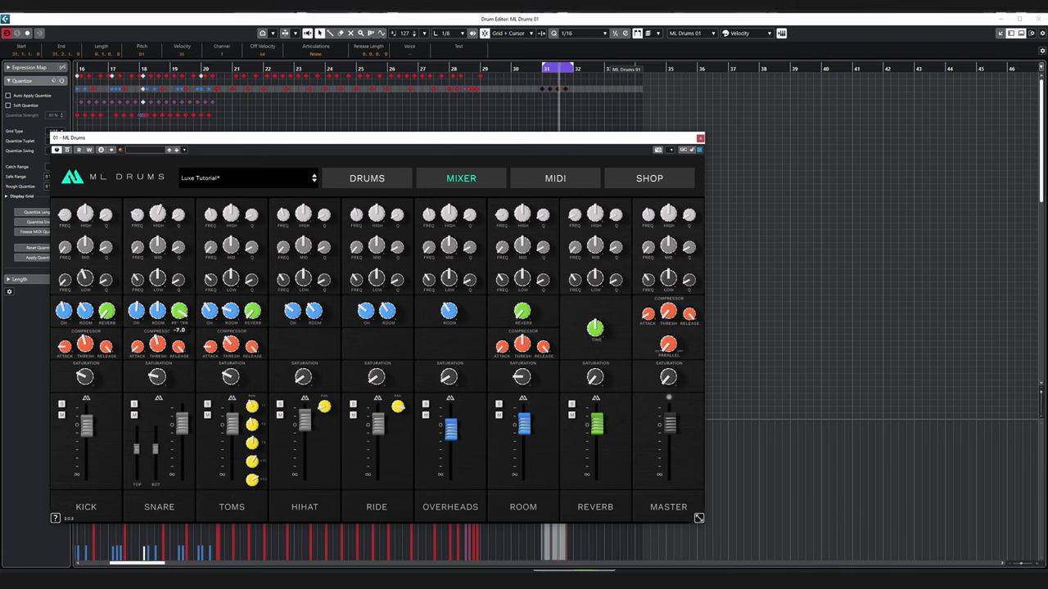
pyautogui.moveTo(183, 314)
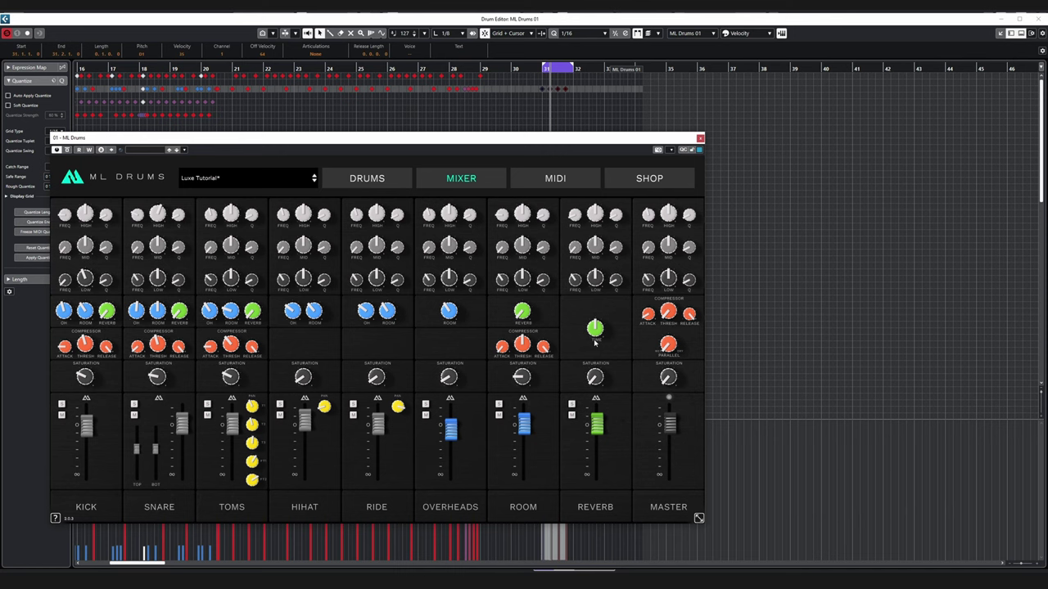
# Raise the room's reverb send to about one o'clock, comparing with the reverb channel muted and soloed before clearing both.
pyautogui.moveTo(522, 312)
pyautogui.mouseDown()
pyautogui.moveTo(522, 196)
pyautogui.moveTo(522, 316)
pyautogui.moveTo(532, 306)
pyautogui.mouseUp()
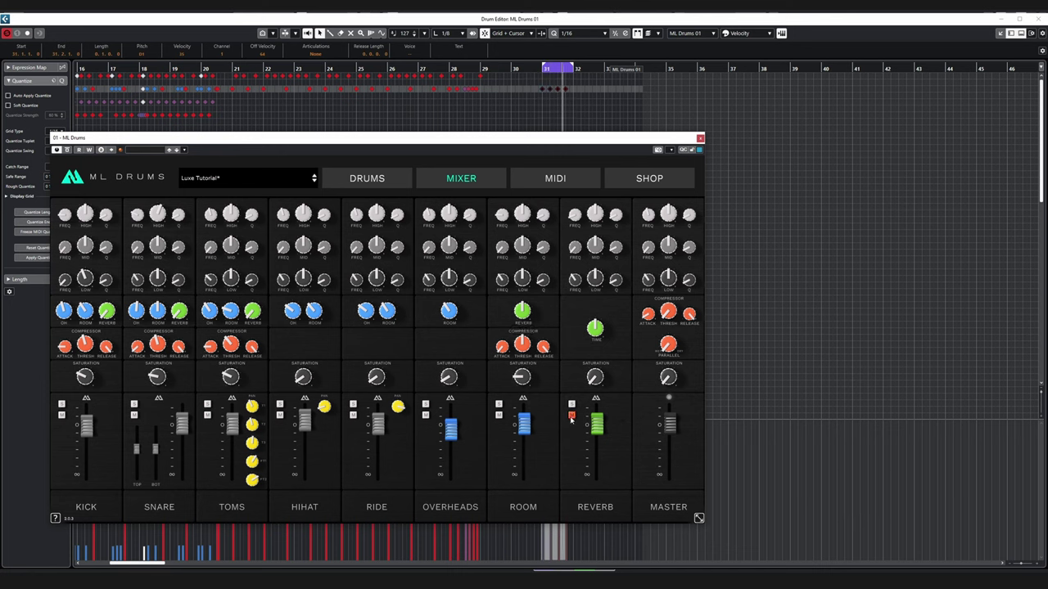
pyautogui.click(572, 404)
pyautogui.moveTo(521, 311); pyautogui.dragTo(522, 309)
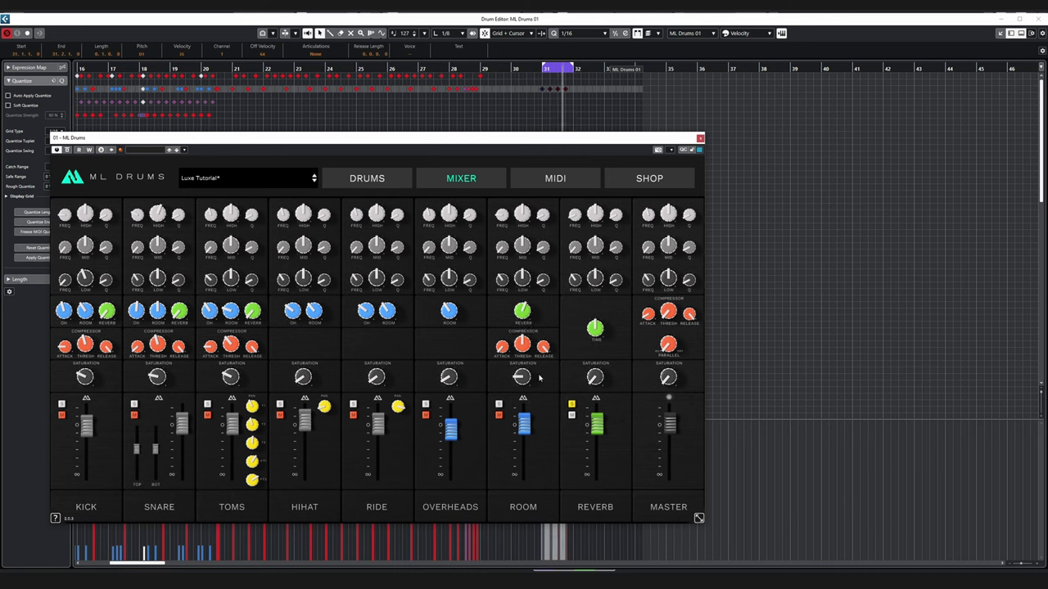
pyautogui.click(571, 404)
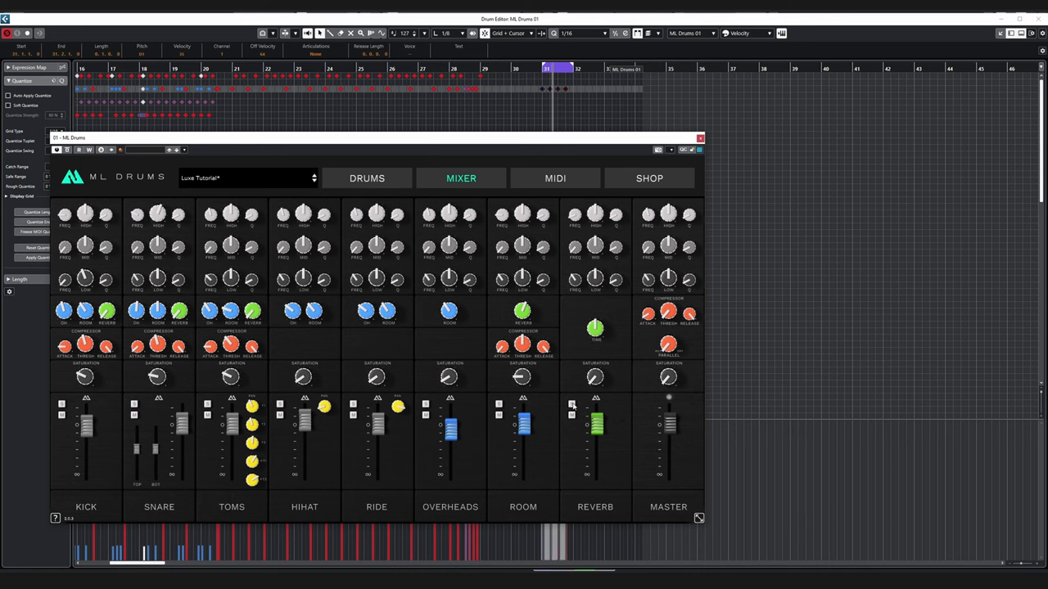
pyautogui.click(571, 416)
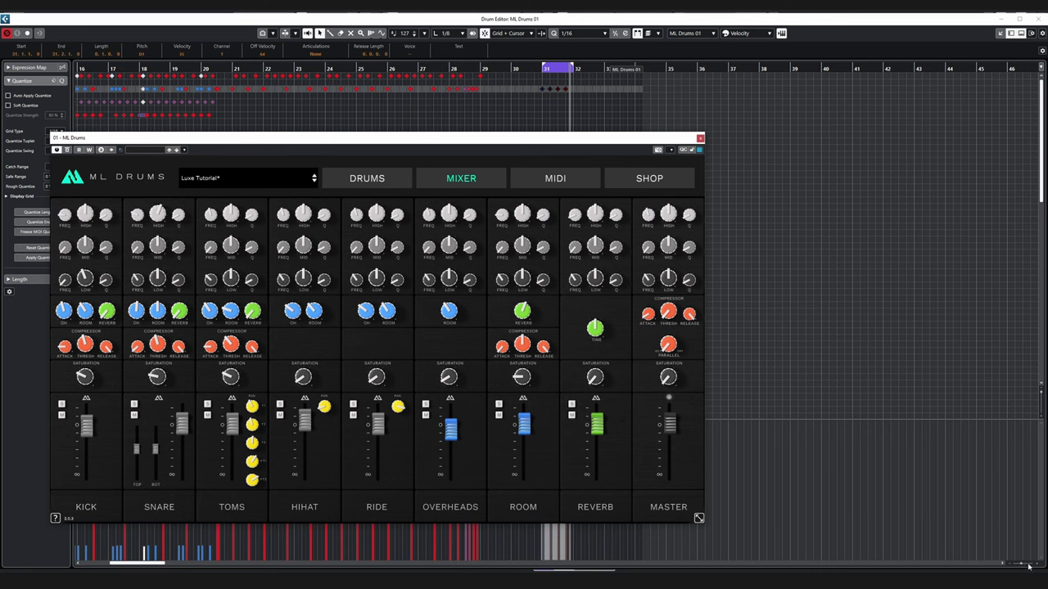
# Place the playhead at bar 3 and set the master compressor's attack to 10.5 ms.
pyautogui.moveTo(1021, 563); pyautogui.dragTo(1014, 562)
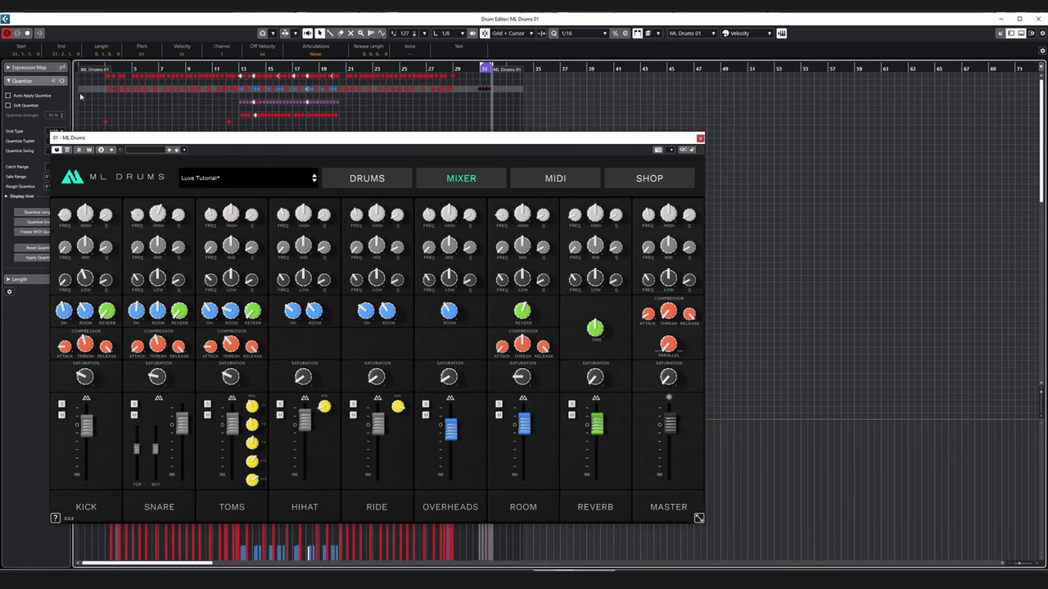
pyautogui.moveTo(106, 69); pyautogui.dragTo(105, 77)
pyautogui.moveTo(671, 349)
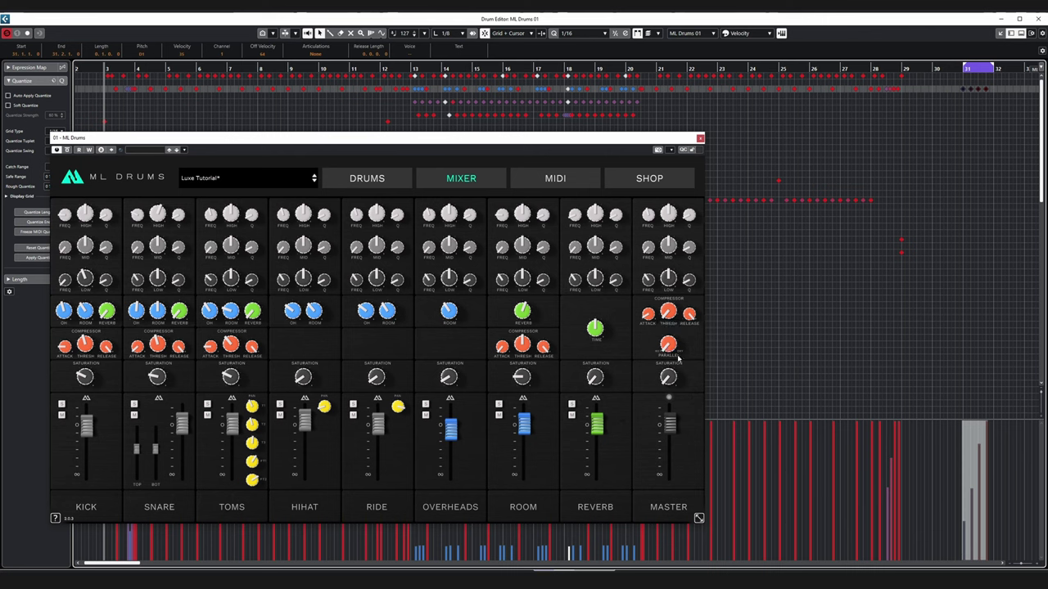
pyautogui.moveTo(648, 316)
pyautogui.moveTo(645, 316); pyautogui.dragTo(645, 322)
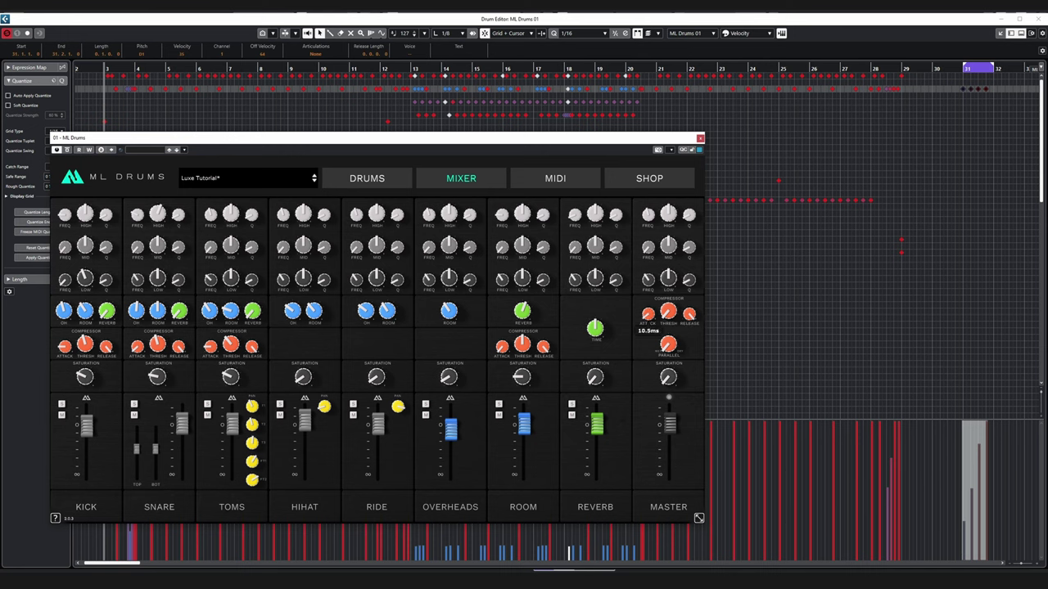
# Play the groove from bar 3 and sweep the master compressor's threshold, settling at about 25.
pyautogui.press('space')
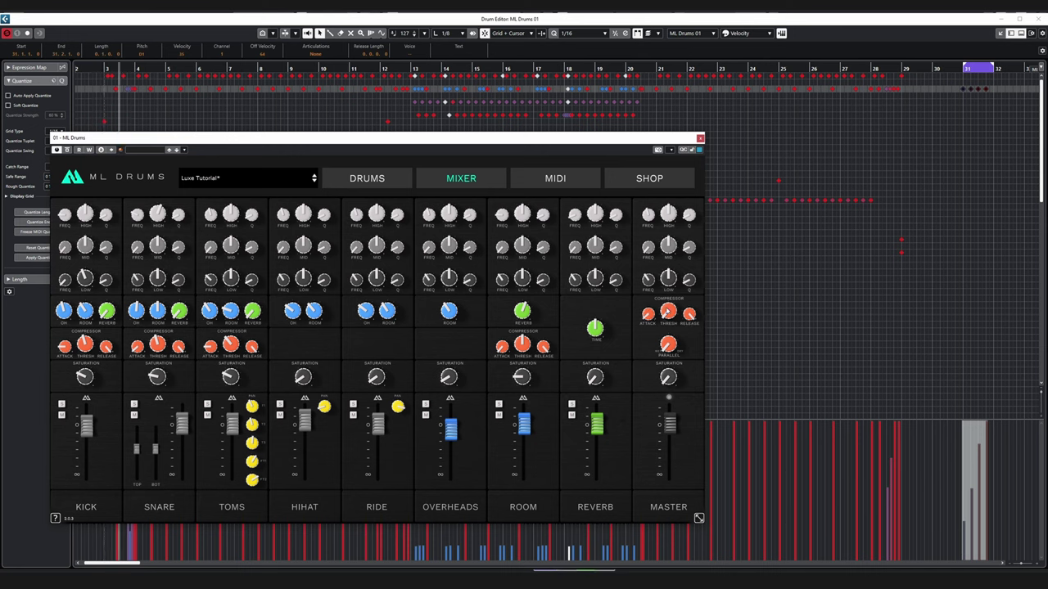
pyautogui.moveTo(668, 312); pyautogui.dragTo(668, 244)
pyautogui.scroll(1, 668, 343)
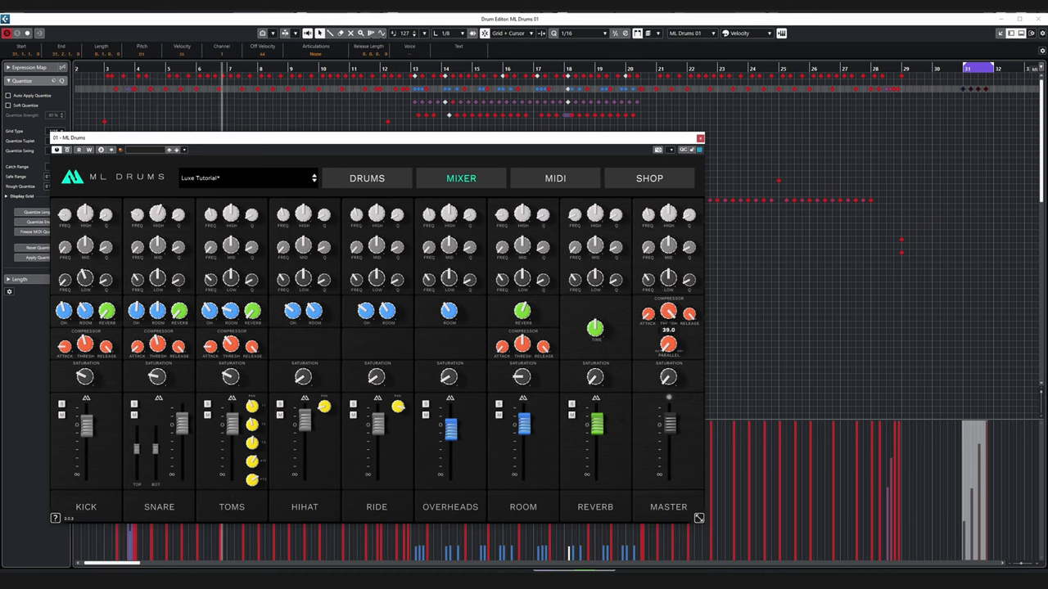
pyautogui.scroll(-2, 668, 343)
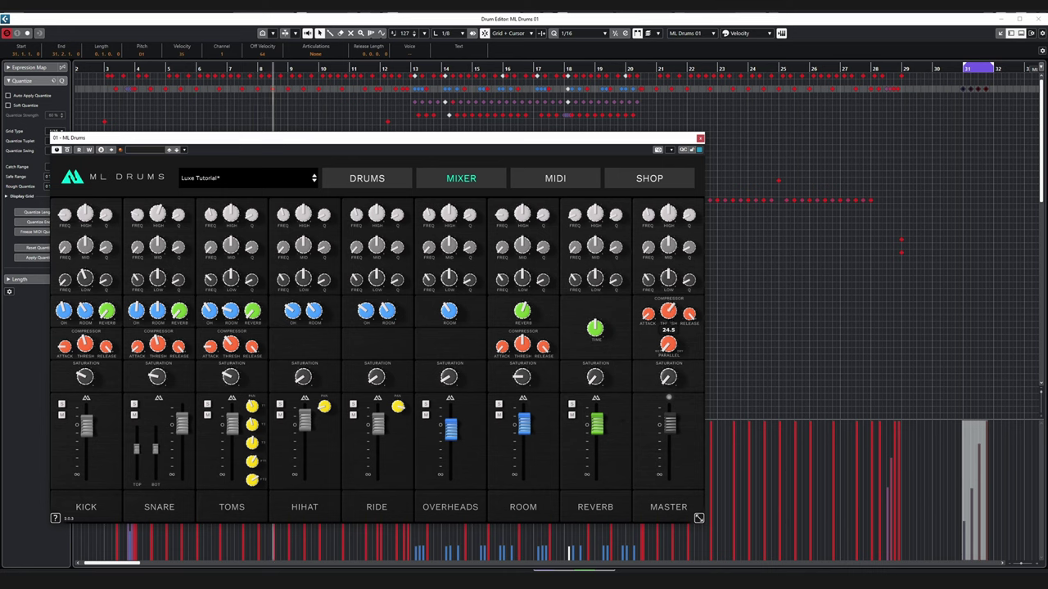
pyautogui.scroll(-1, 668, 344)
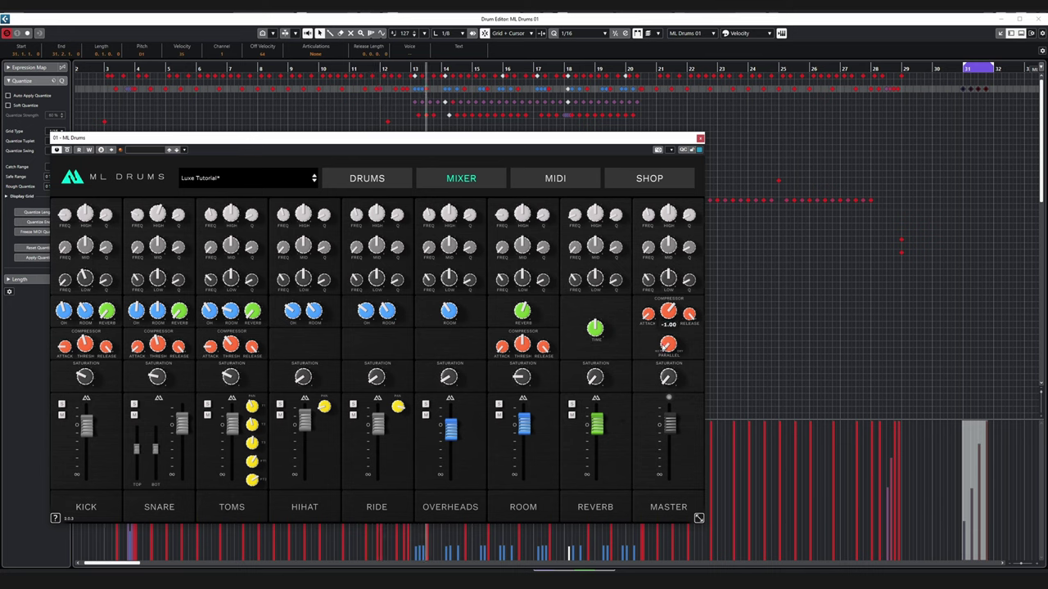
pyautogui.press('space')
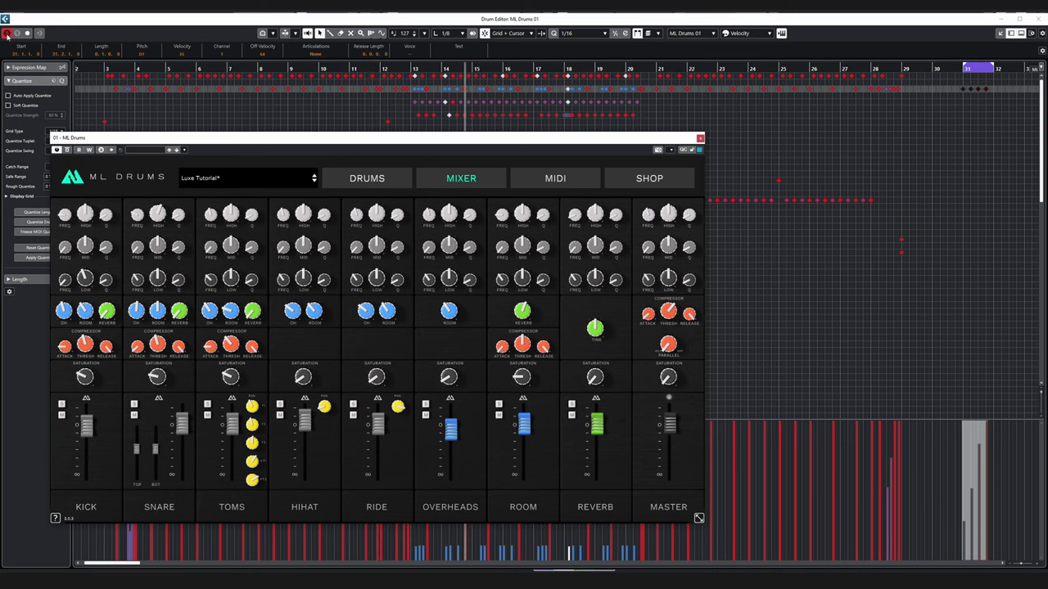
# Turn off the editor solo, replay from between bars 4 and 5 and set the master's parallel compression to about 0.33.
pyautogui.click(150, 69)
pyautogui.press('space')
pyautogui.moveTo(669, 350); pyautogui.dragTo(669, 280)
pyautogui.moveTo(669, 324); pyautogui.dragTo(669, 344)
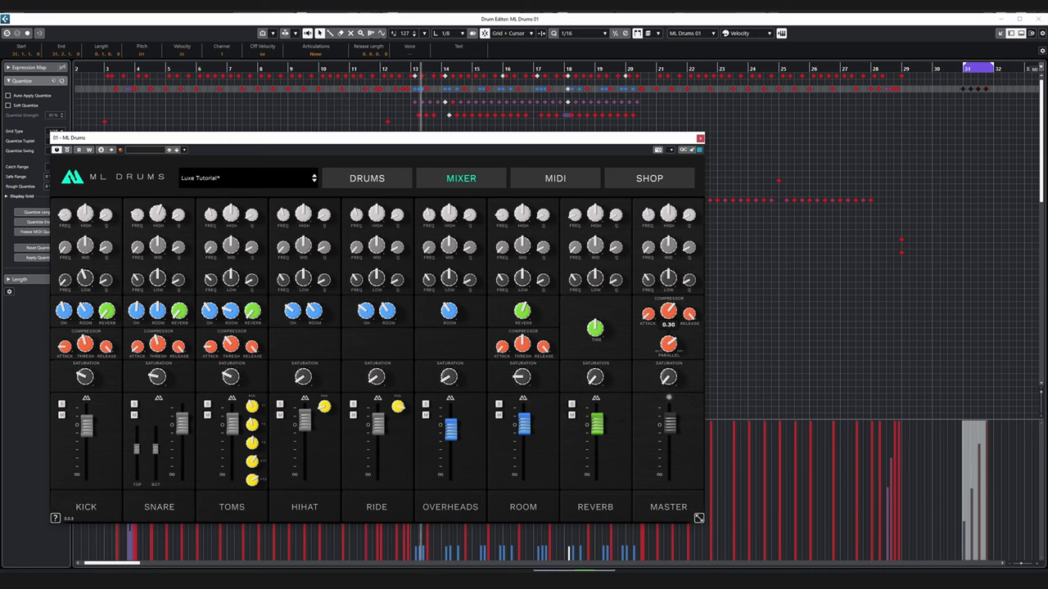
pyautogui.moveTo(670, 344)
pyautogui.mouseDown()
pyautogui.moveTo(677, 338)
pyautogui.moveTo(661, 350)
pyautogui.mouseUp()
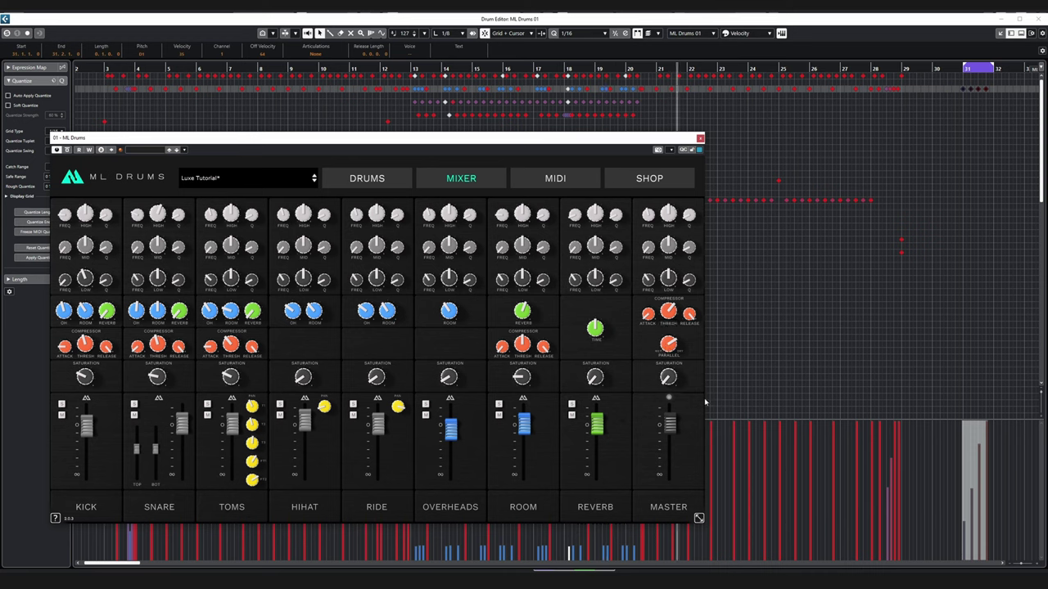
pyautogui.moveTo(668, 353)
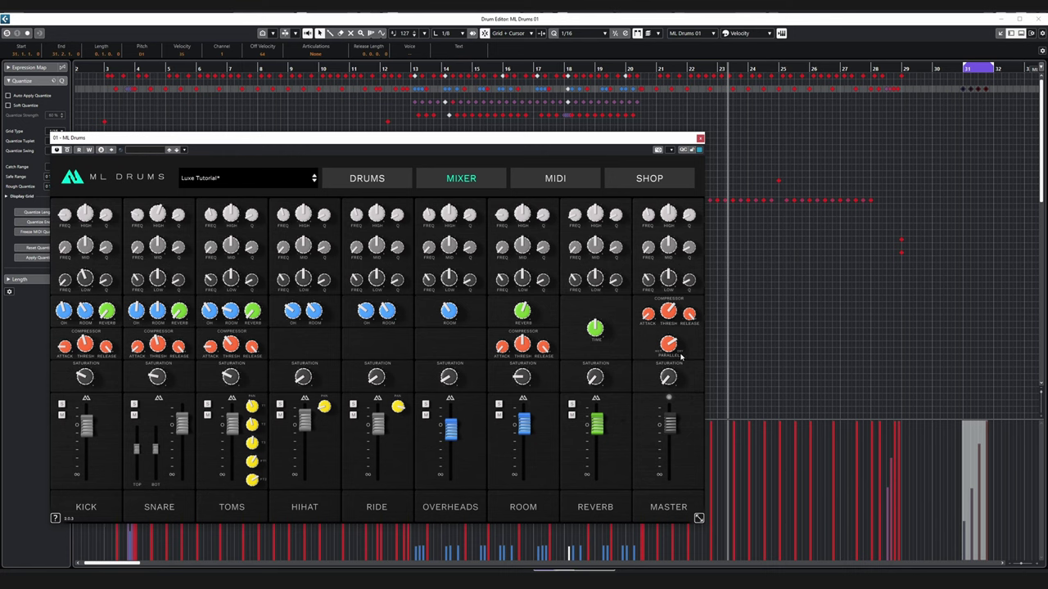
pyautogui.moveTo(671, 324)
# Audition the master's parallel compression at 0.97 from bar 3, bring it back down and re-enable the editor solo.
pyautogui.click(102, 67)
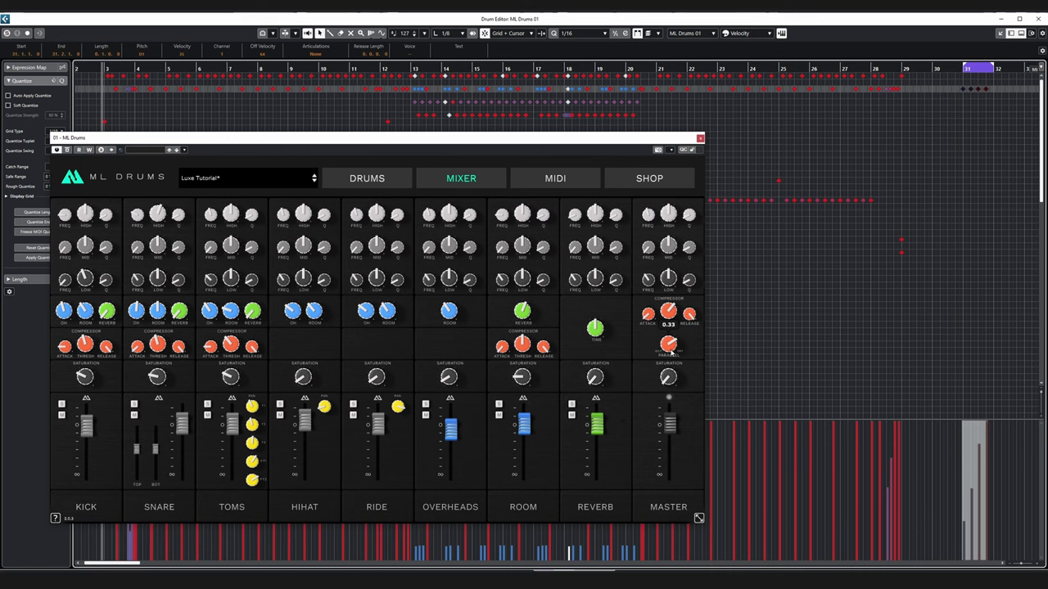
pyautogui.moveTo(672, 352); pyautogui.dragTo(677, 342)
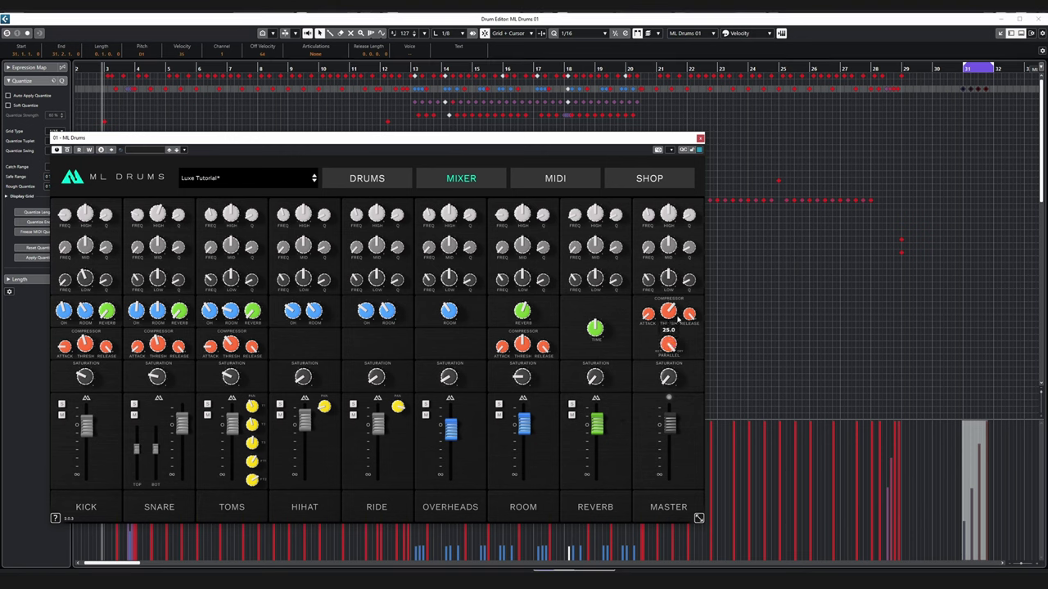
pyautogui.press('space')
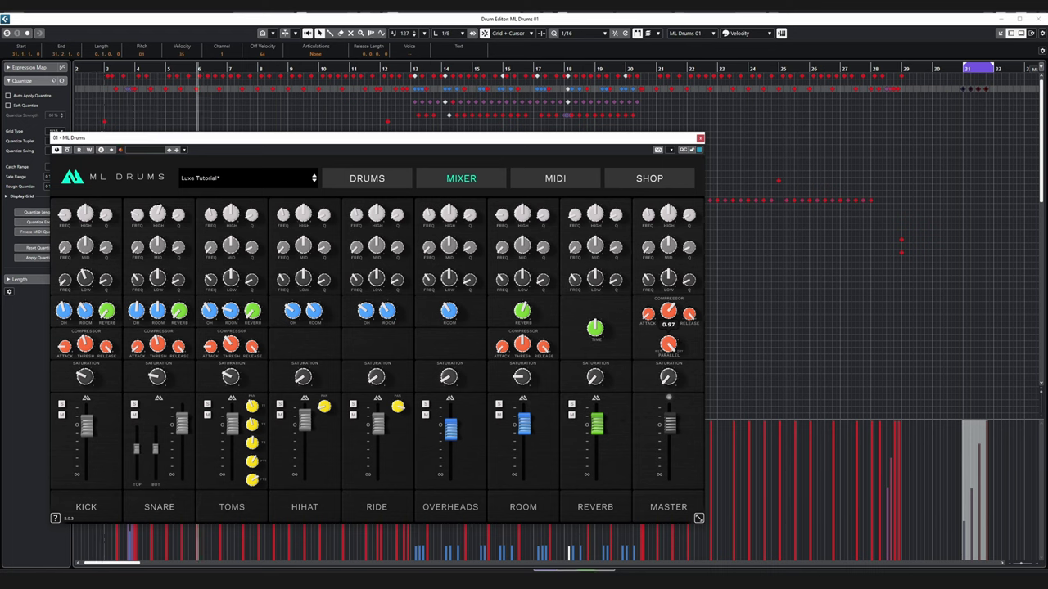
pyautogui.moveTo(671, 347); pyautogui.dragTo(669, 361)
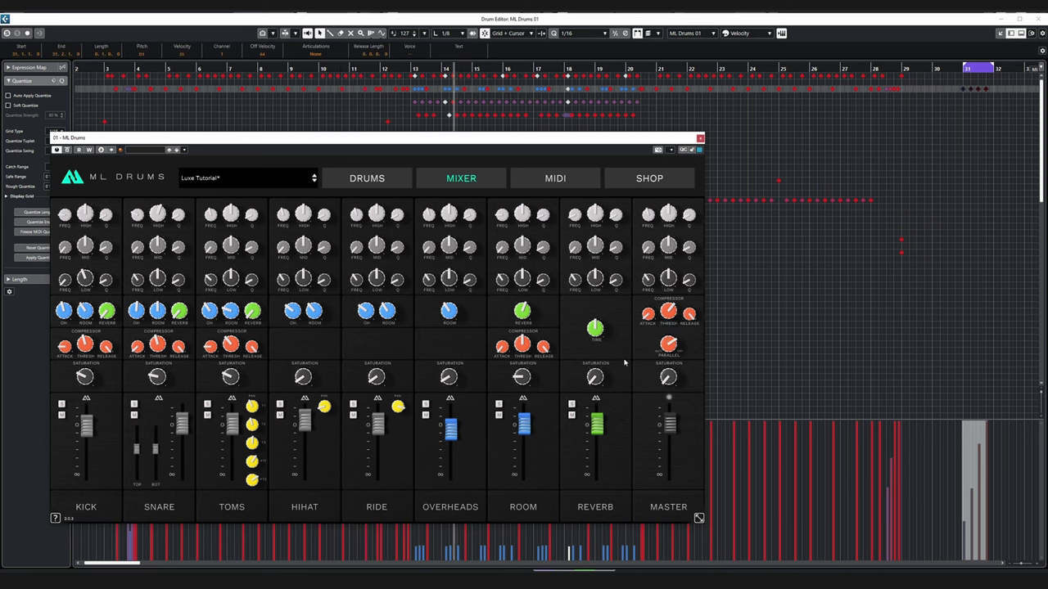
pyautogui.click(6, 34)
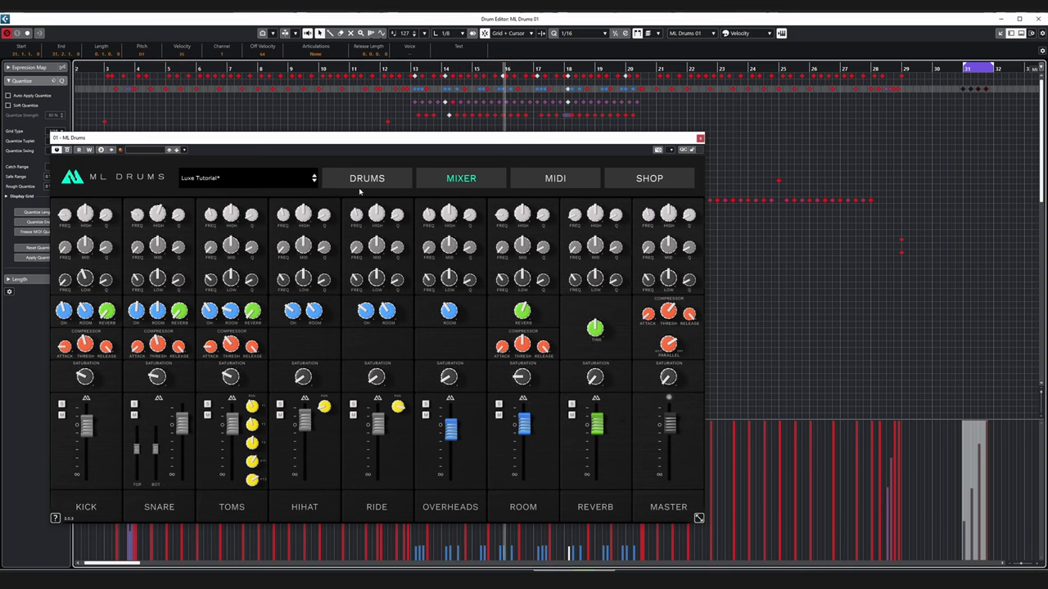